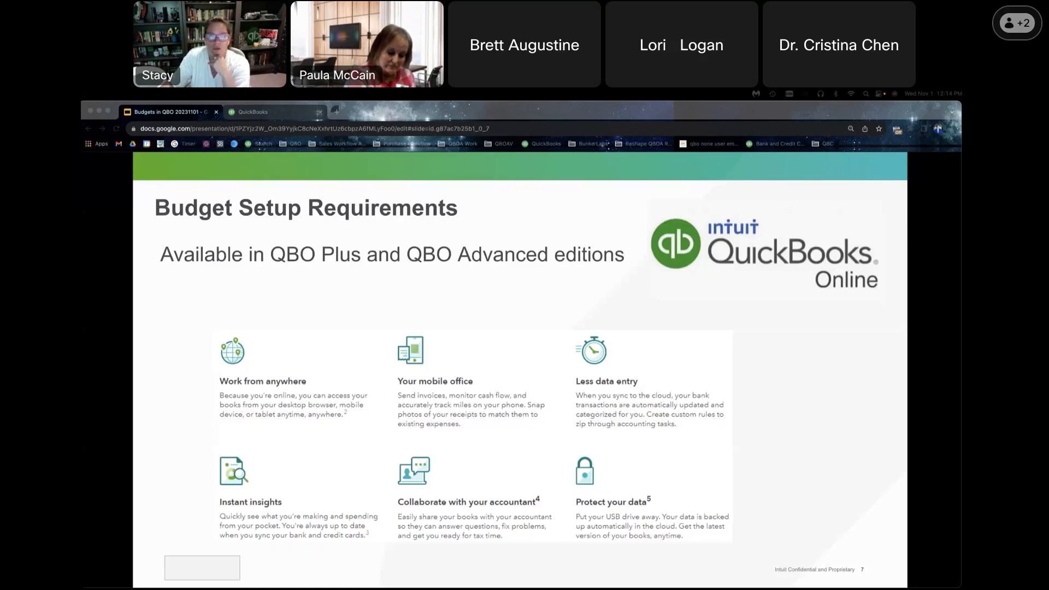
Step: Advance the presentation through the Budget Setup slides to the one showing the New Budget fields
key("Right")
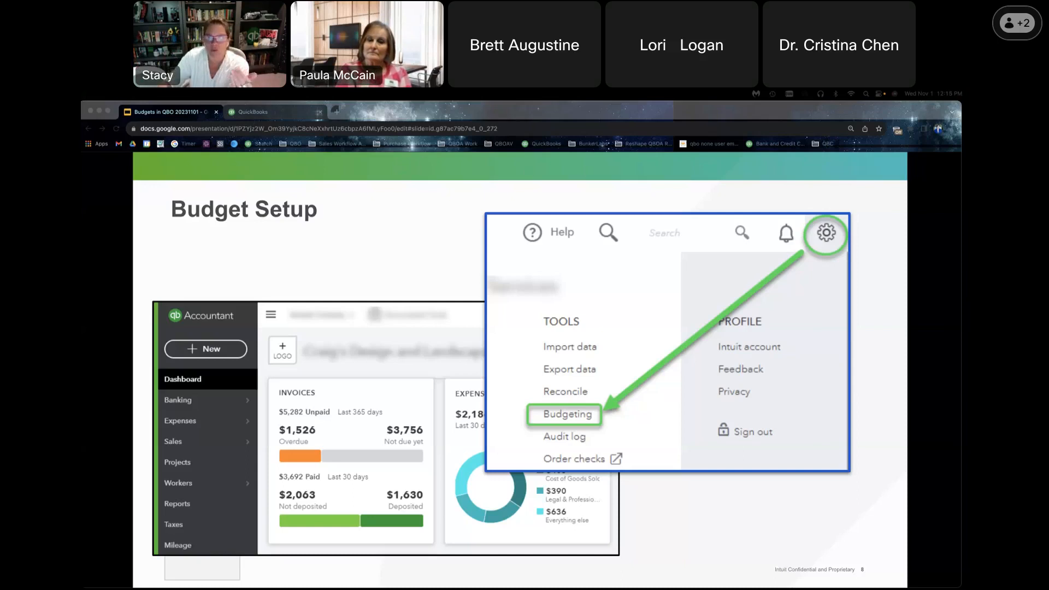
key("Down")
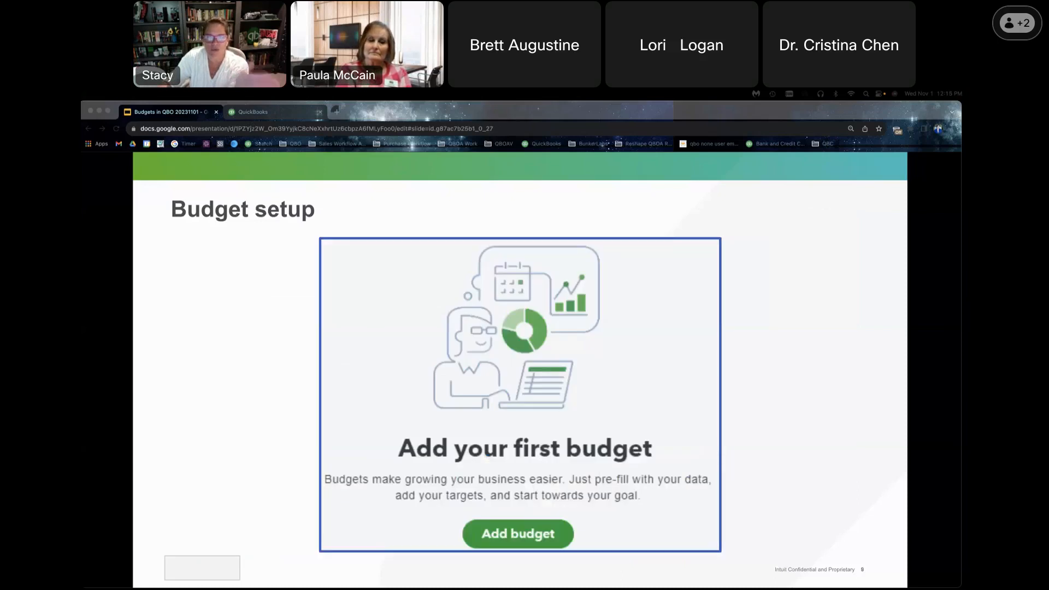
key("Down")
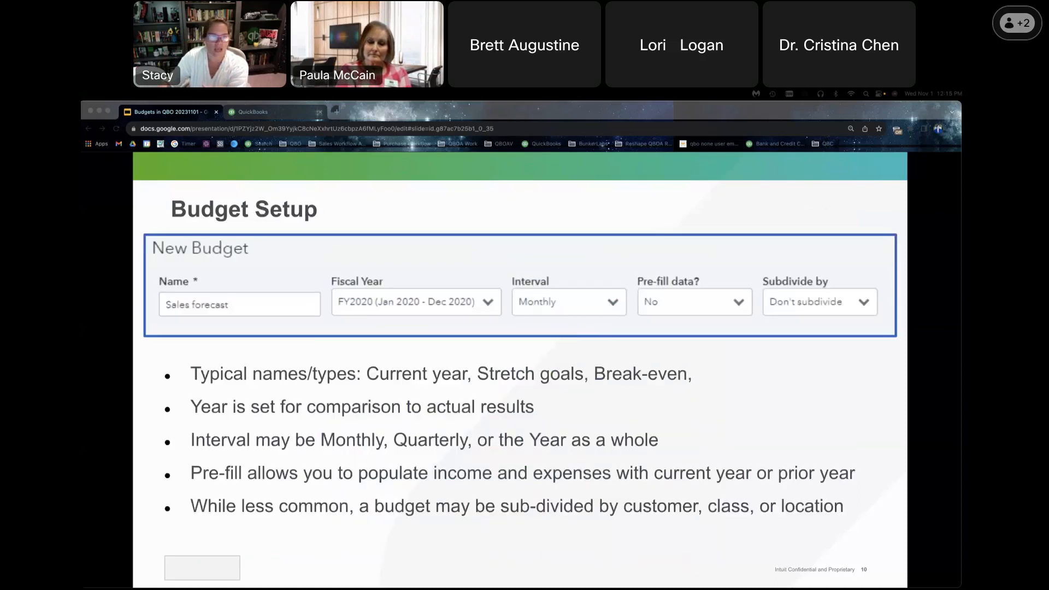
Step: Switch to the QuickBooks company Carrots and Ferrets and change it from Accountant view to Business view
left_click(268, 115)
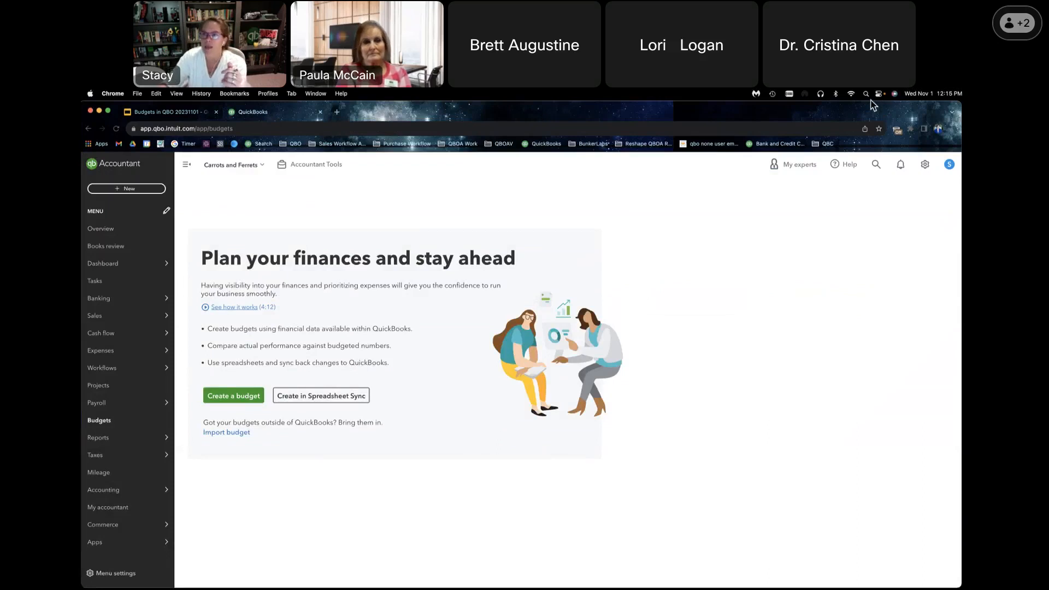
left_click(925, 164)
left_click(900, 432)
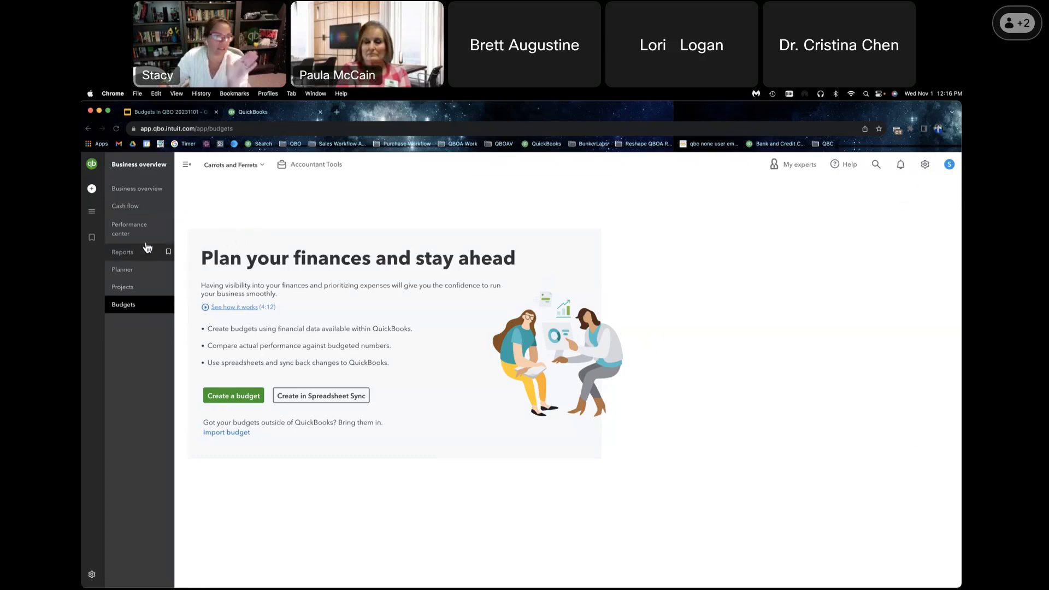
Step: View the Business overview page and locate the Budgeting tool among the company settings
left_click(146, 198)
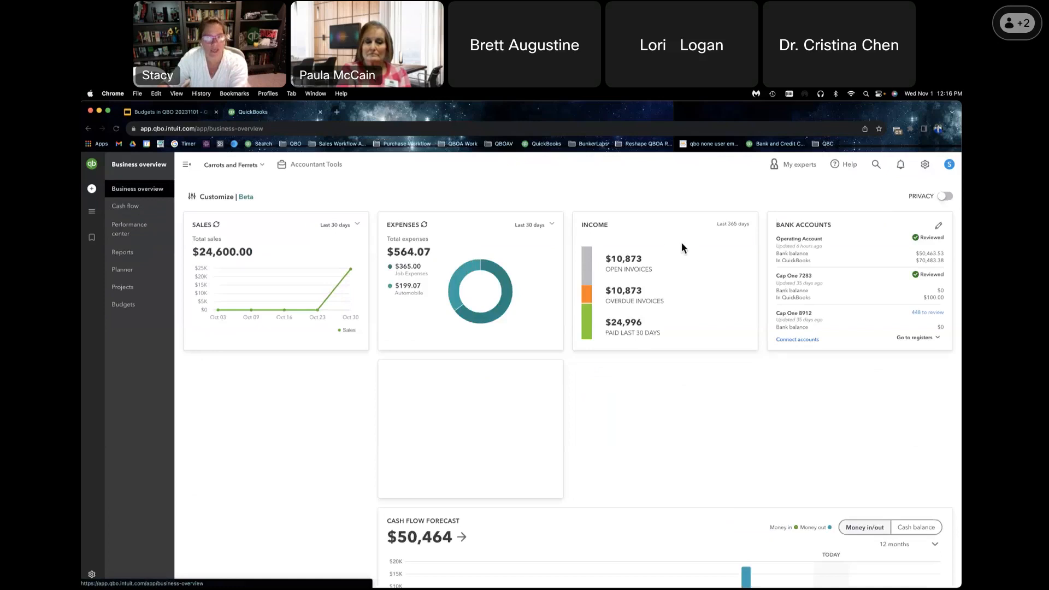
scroll(660, 242, "down", 1)
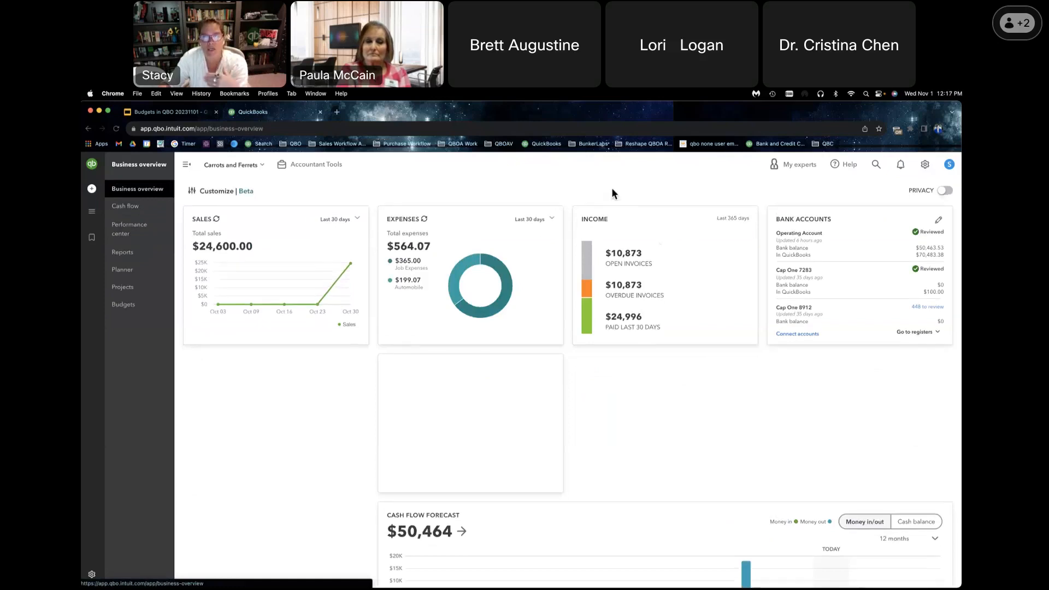
left_click(923, 165)
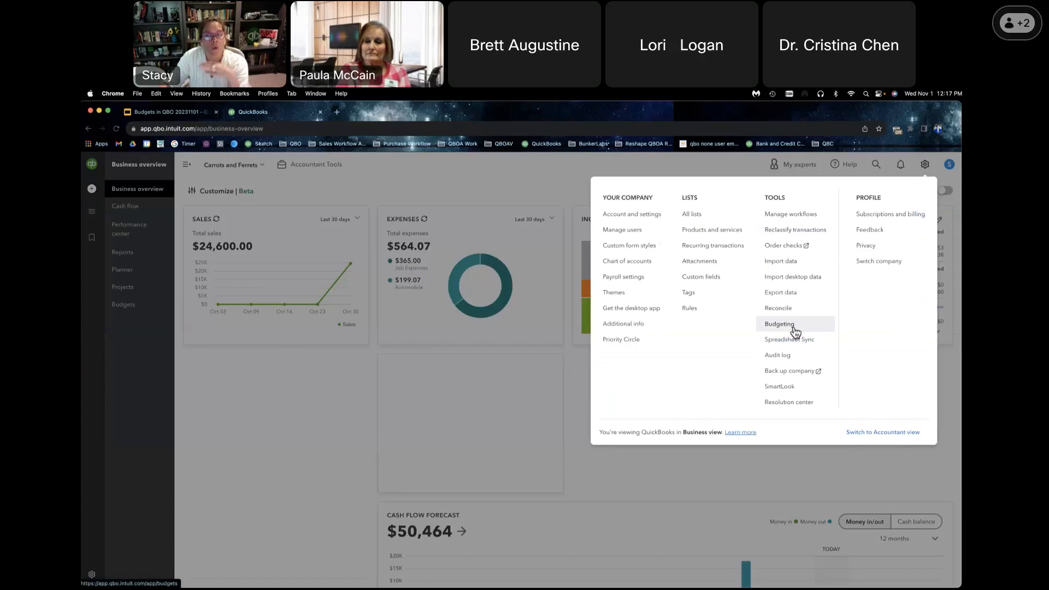
left_click(529, 190)
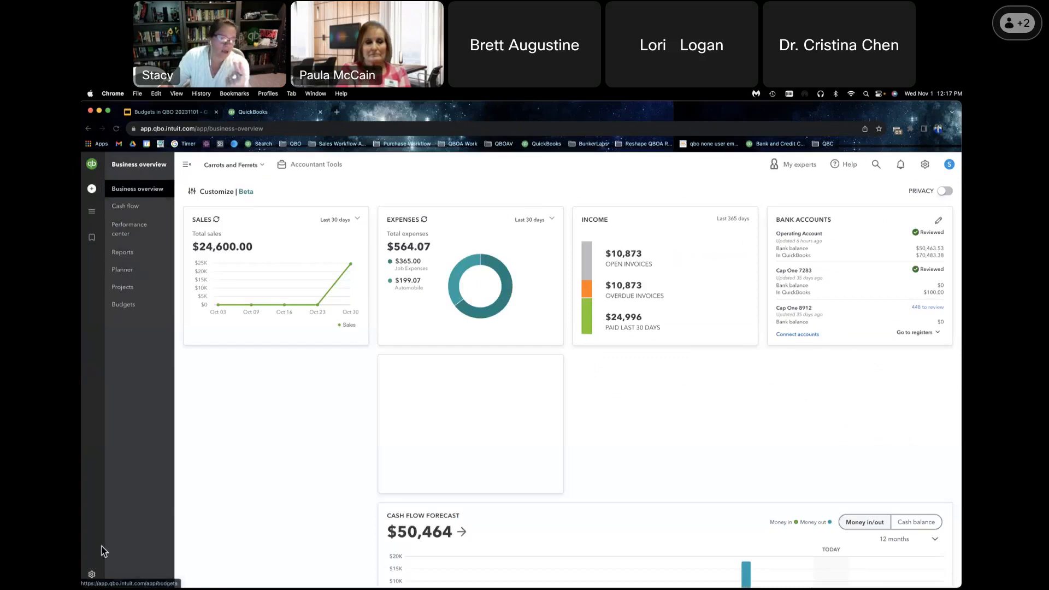
Step: Customize the navigation menu by adding Budgets as a bookmark, and open the Budgets page from it
left_click(92, 575)
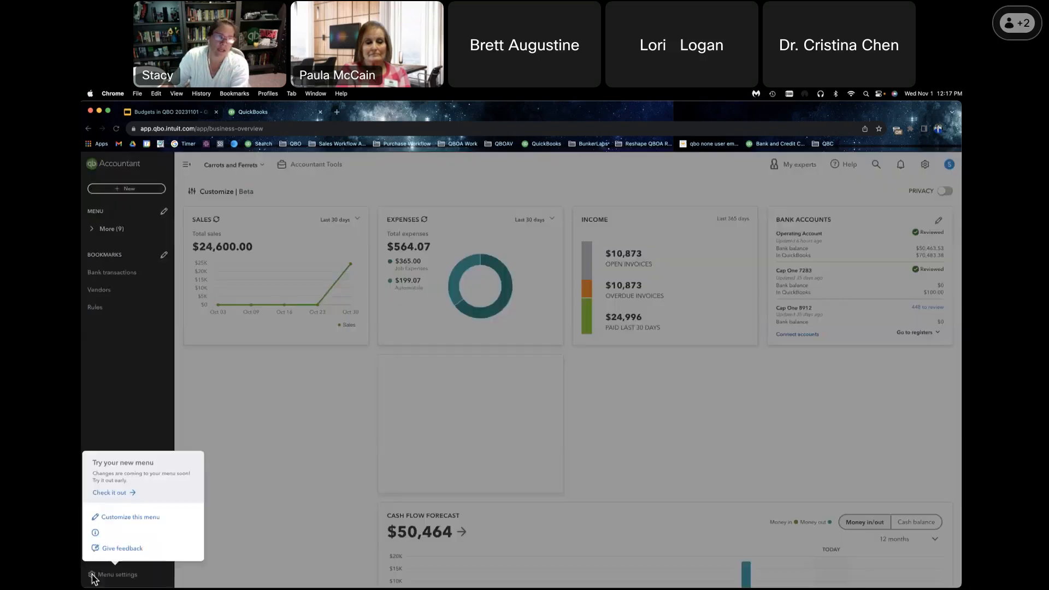
left_click(131, 517)
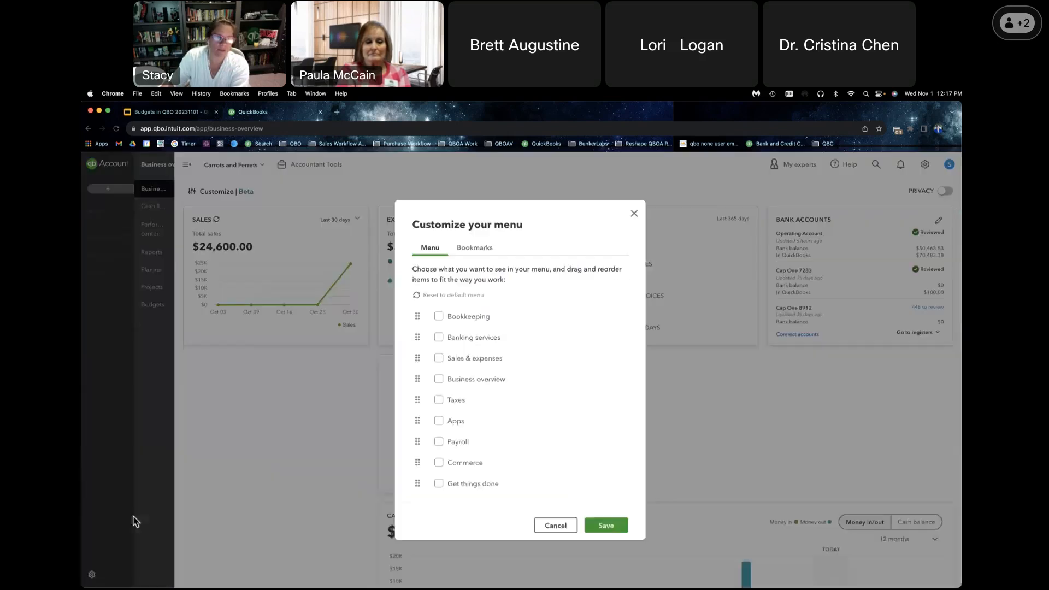
left_click(474, 254)
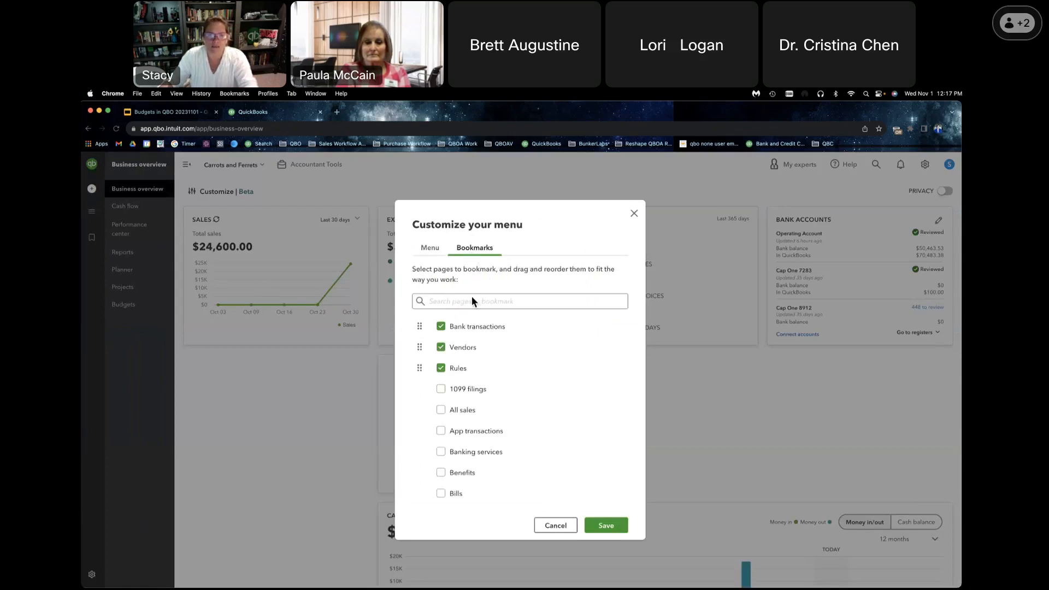
type("budg")
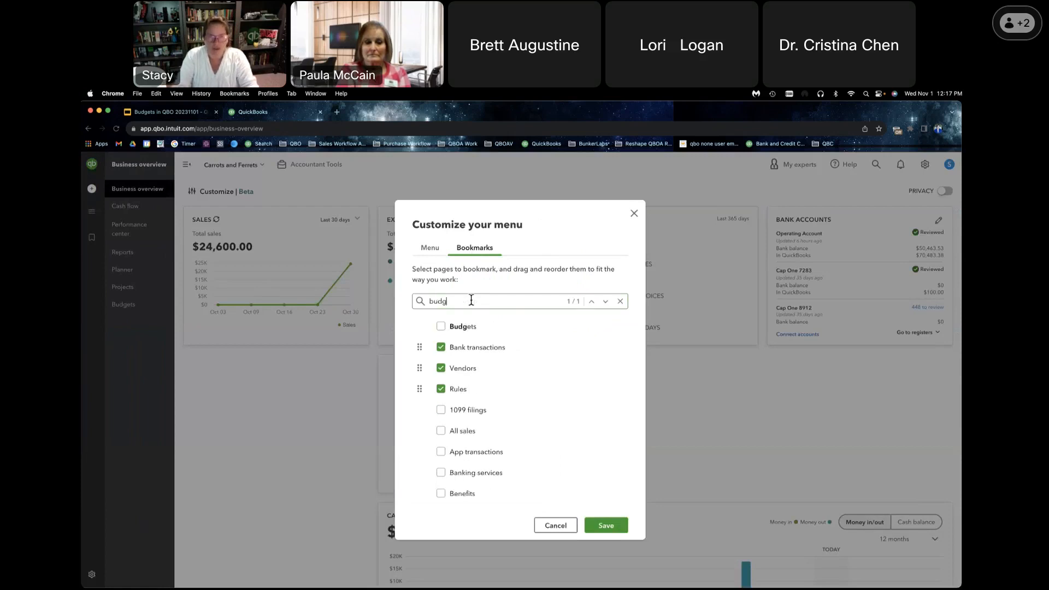
left_click(441, 327)
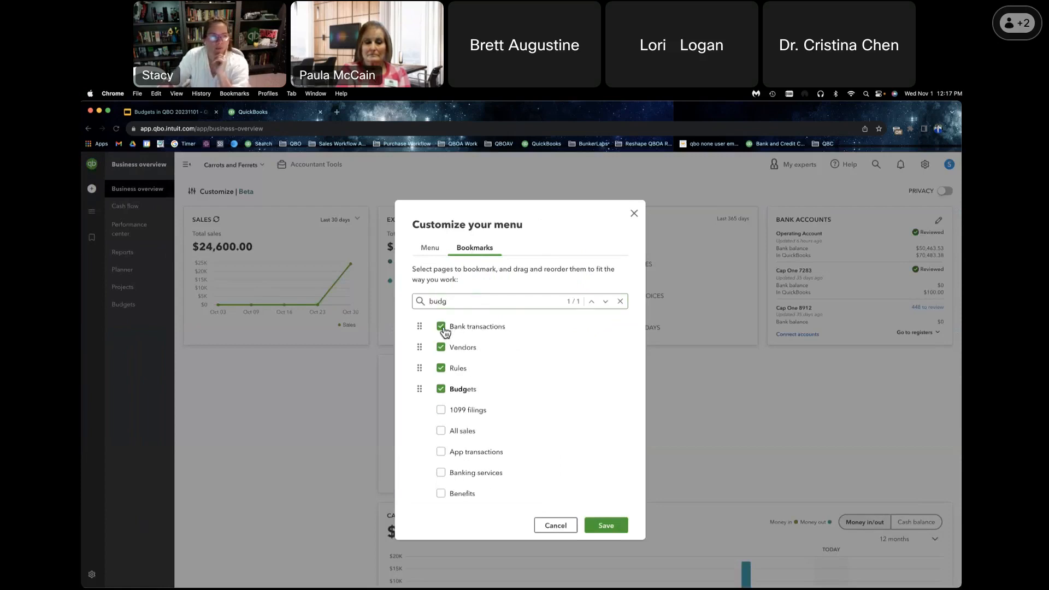
left_click(605, 525)
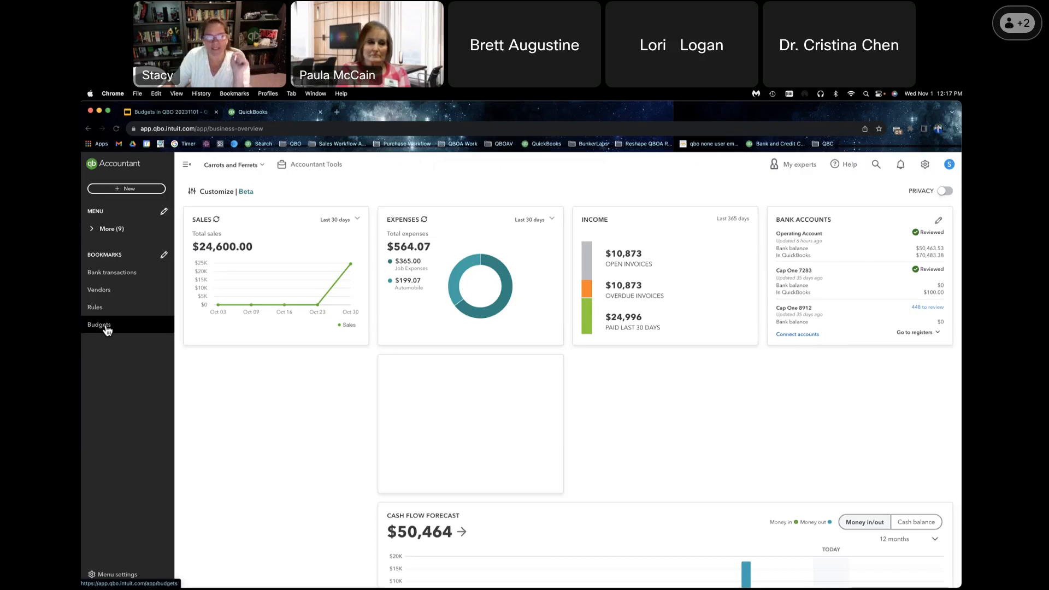
left_click(106, 328)
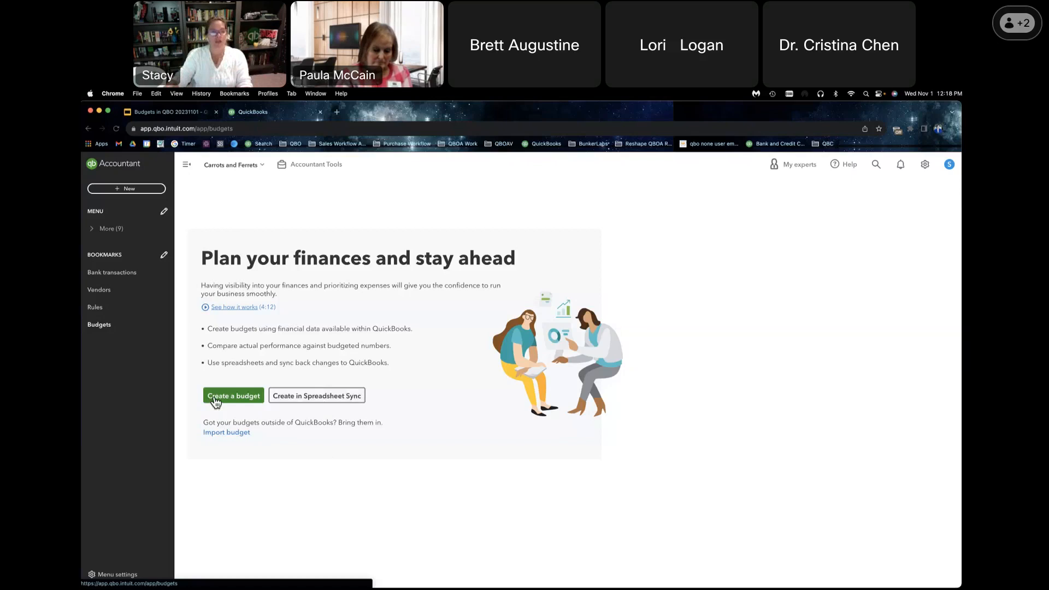
Step: Open the budget import page and review the help article on importing a budget
left_click(227, 433)
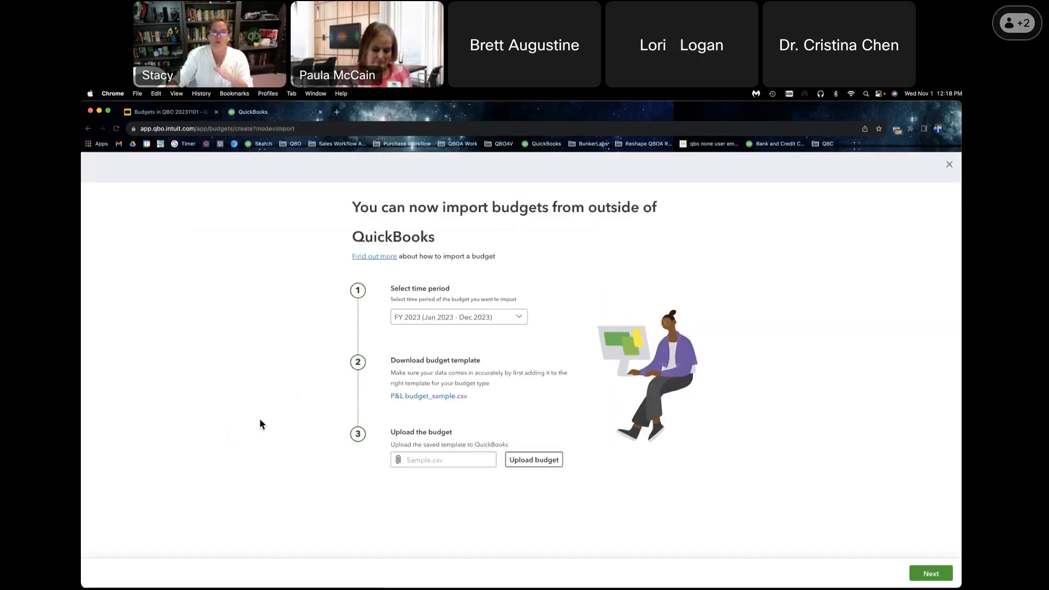
left_click(380, 263)
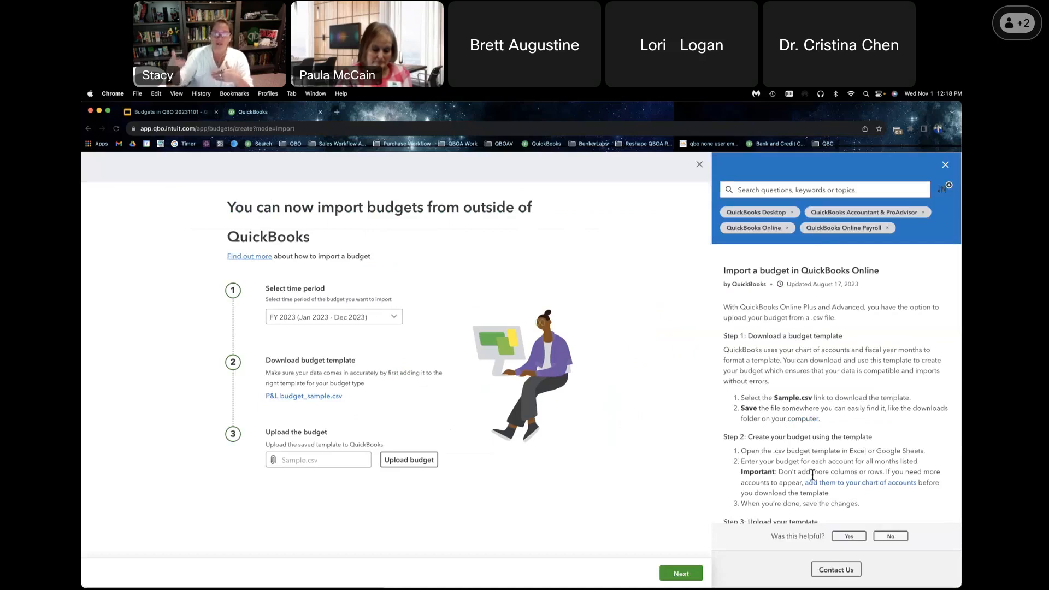
scroll(811, 447, "down", 2)
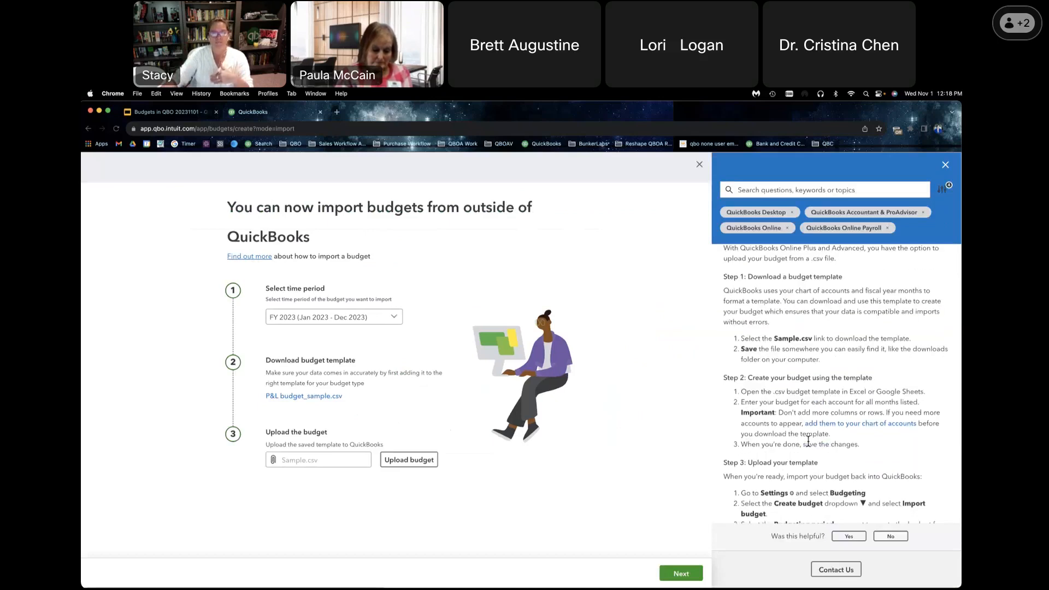
left_click(945, 165)
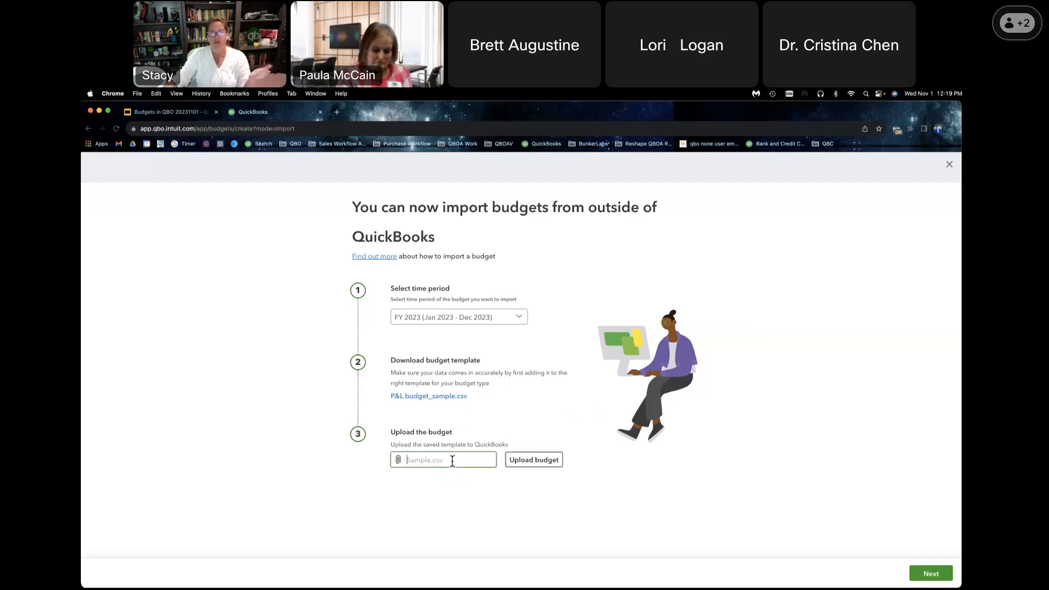
Step: Check the file selection for uploading a budget, and leave the import without choosing a file
left_click(511, 461)
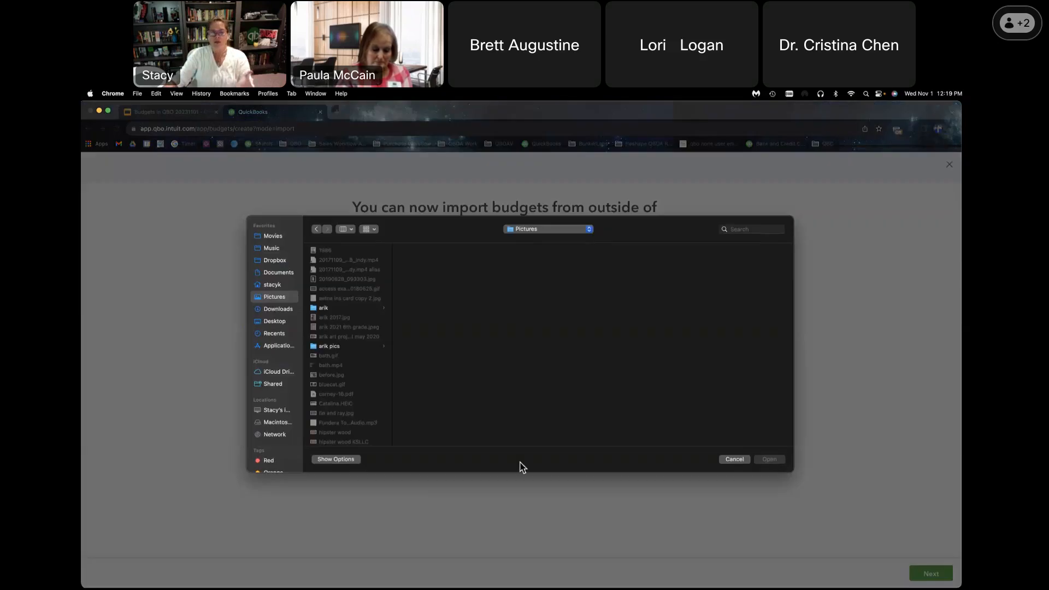
left_click(735, 460)
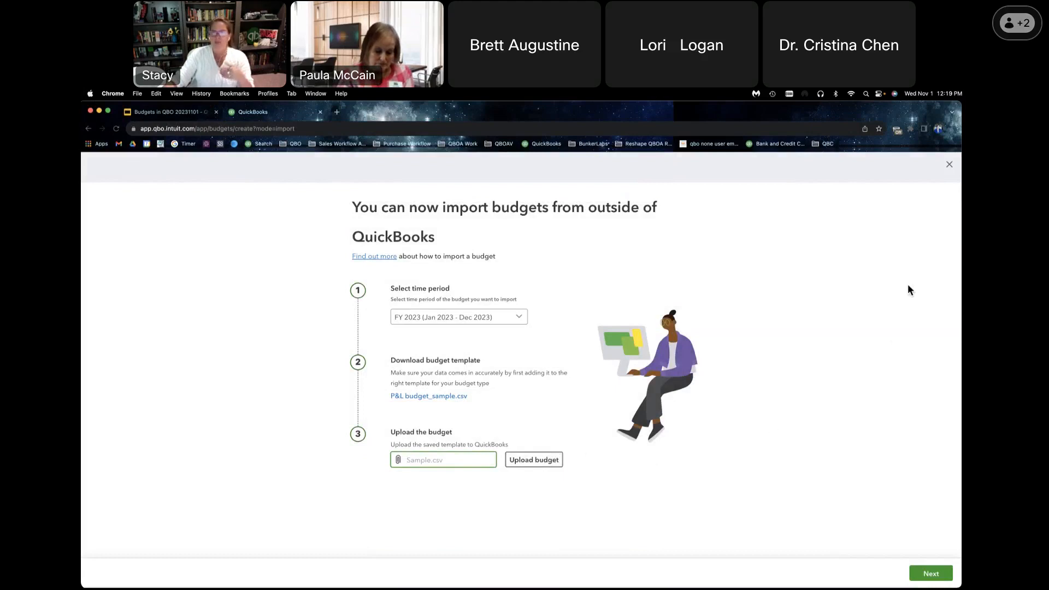
left_click(949, 166)
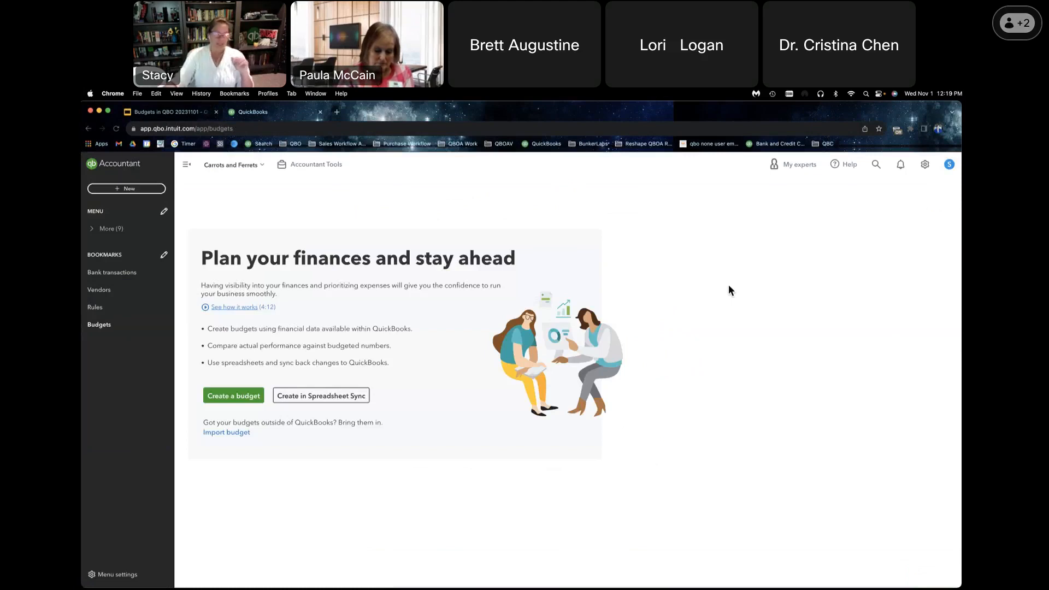
Step: Create a custom profit and loss budget in consolidated format for the period FY 2023 (Jan 2023 - Dec 2023)
left_click(234, 396)
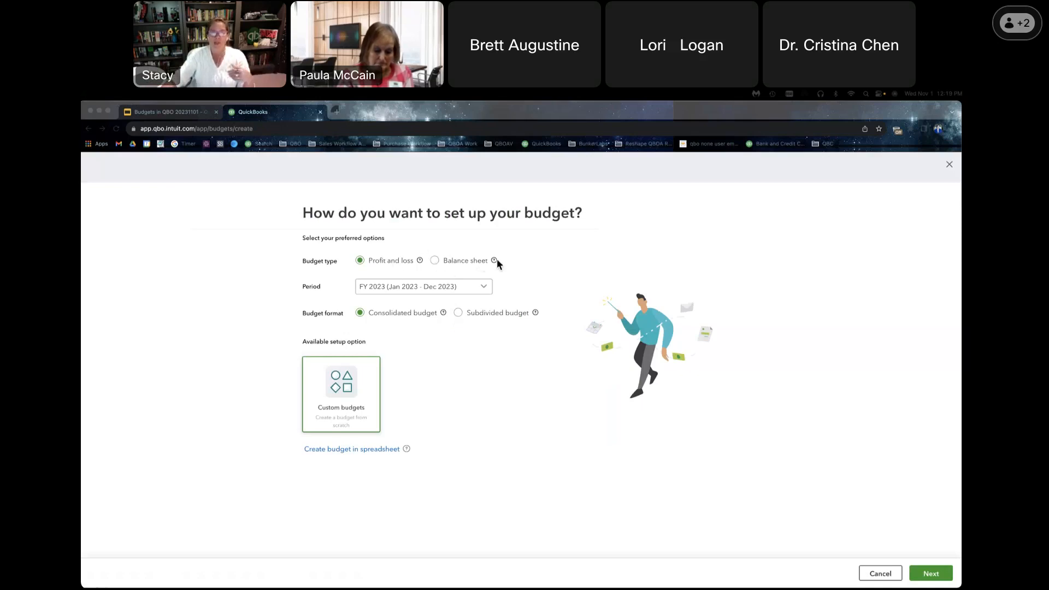
mouse_move(495, 263)
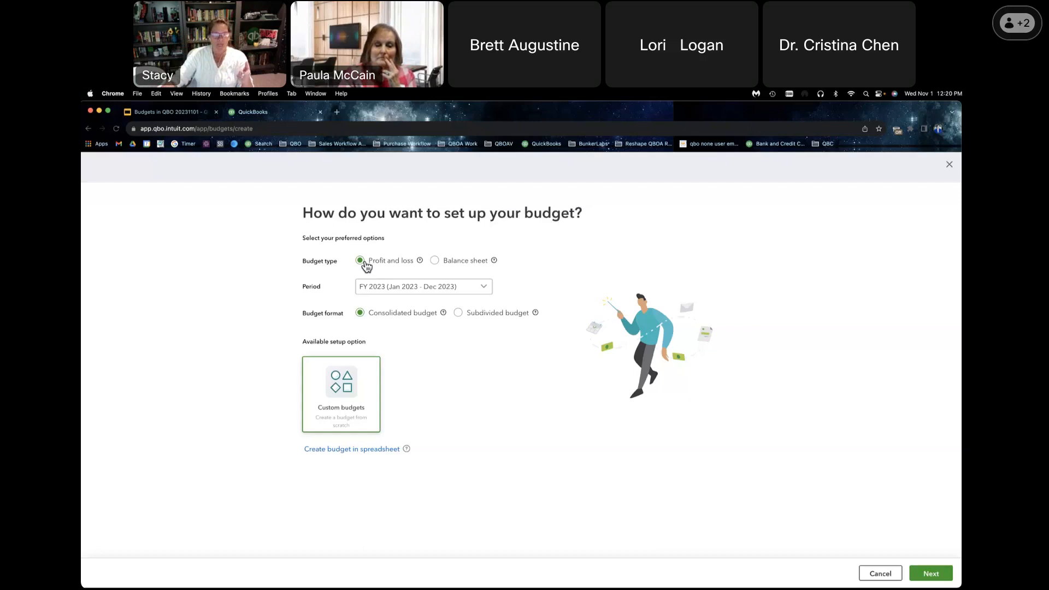
left_click(464, 291)
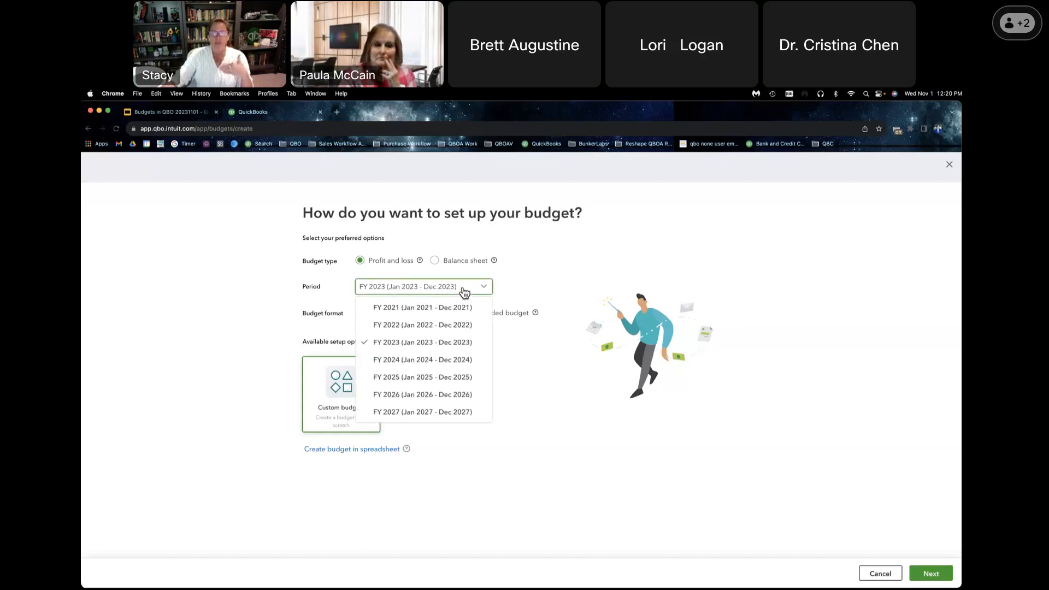
left_click(455, 326)
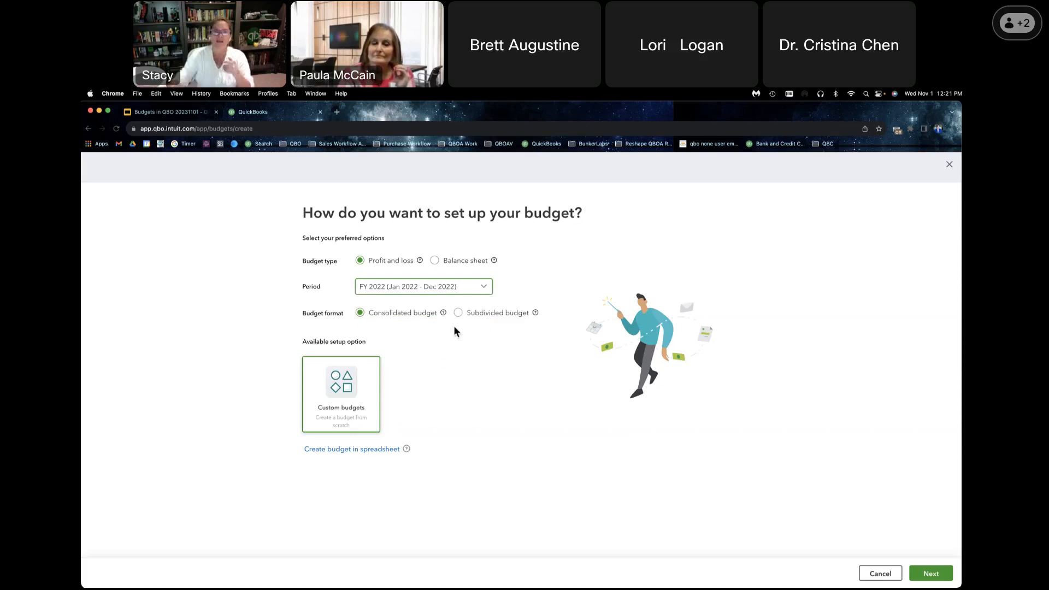
left_click(462, 290)
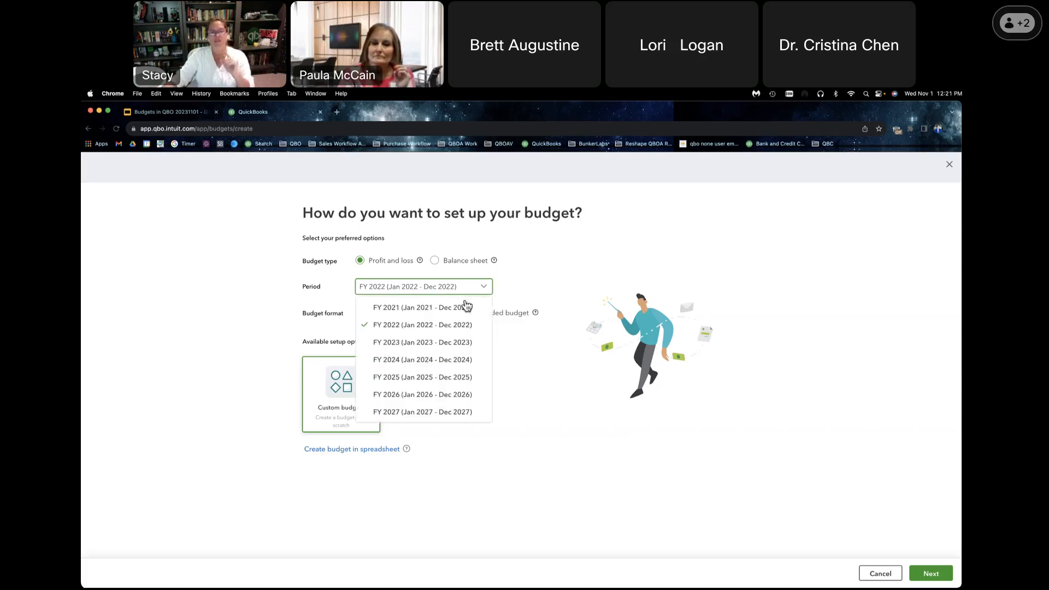
left_click(466, 343)
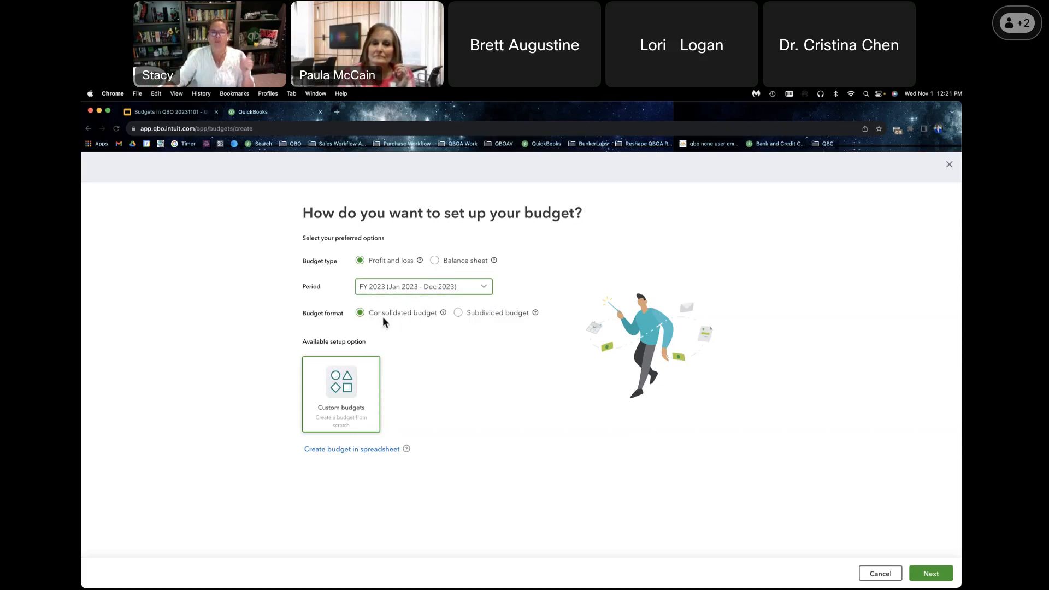
mouse_move(443, 314)
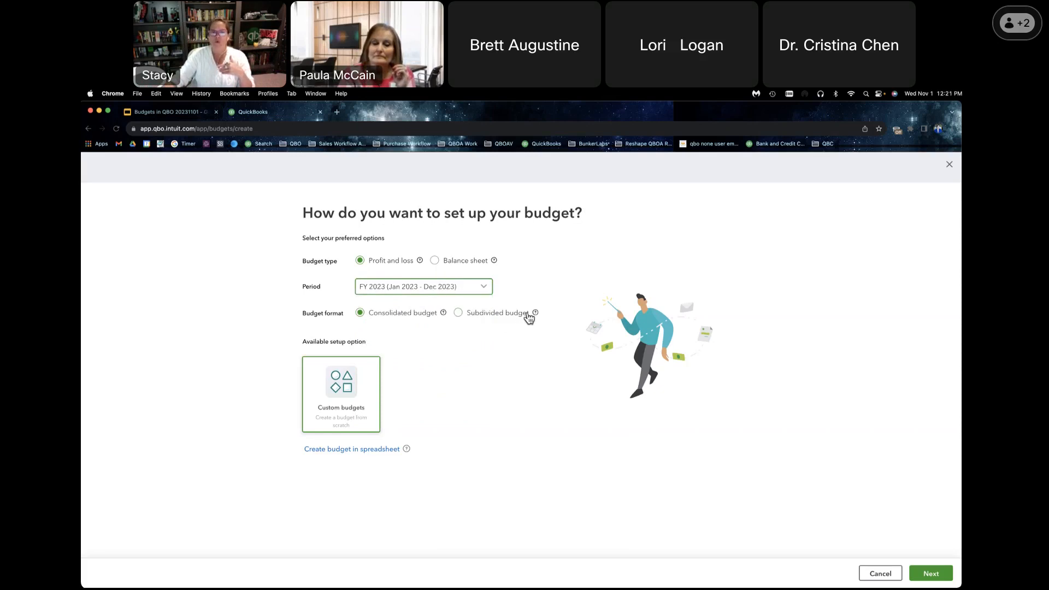
mouse_move(537, 315)
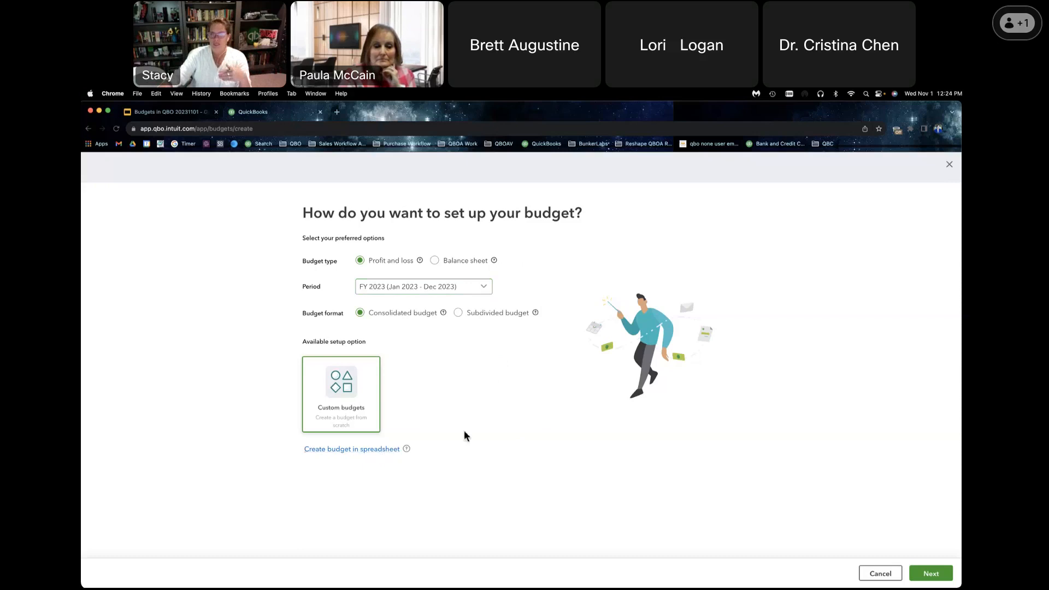
left_click(935, 572)
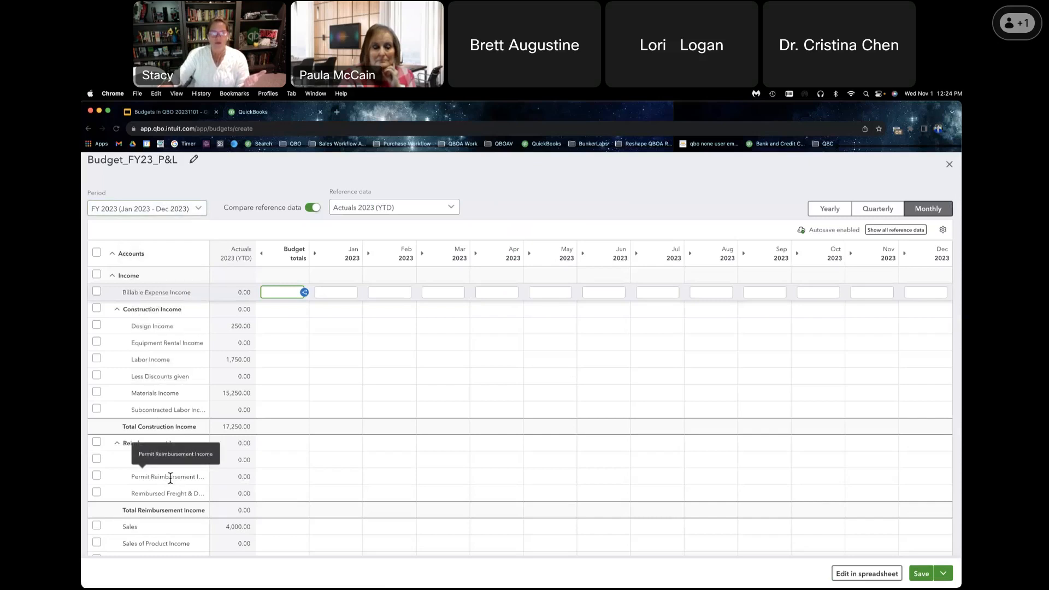
Step: Collapse the Income, Cost Of Goods Sold, Expense, Other Income and Other Expense account groups in the budget table
left_click(112, 276)
left_click(112, 292)
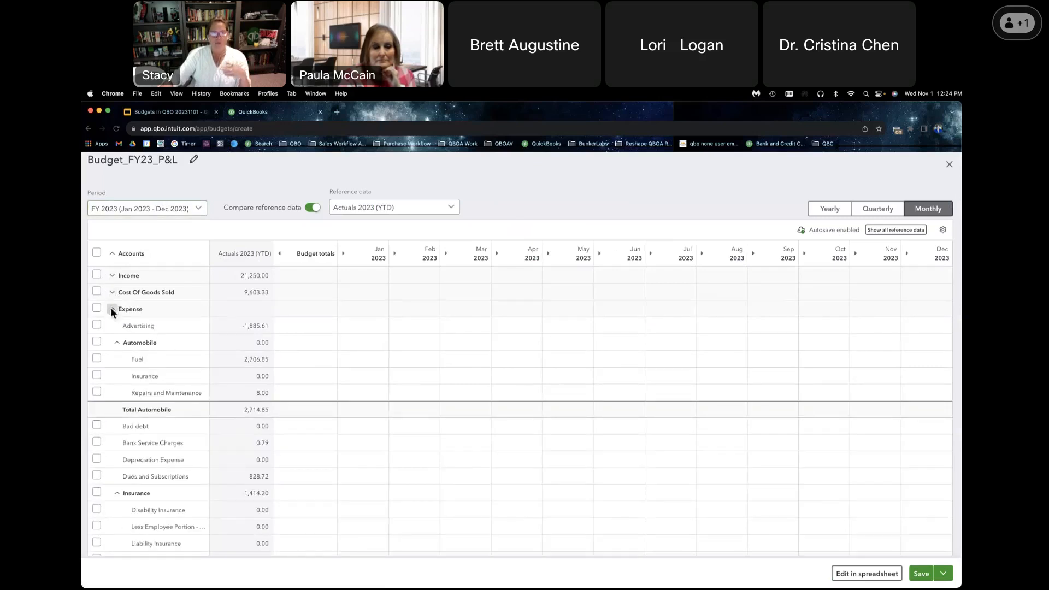
left_click(111, 309)
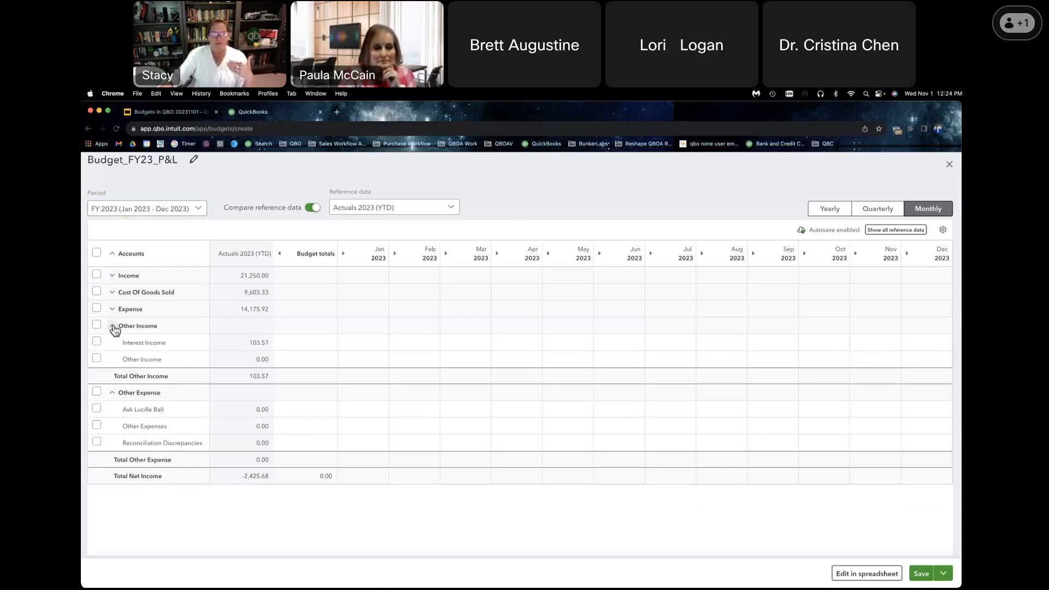
left_click(112, 392)
left_click(112, 327)
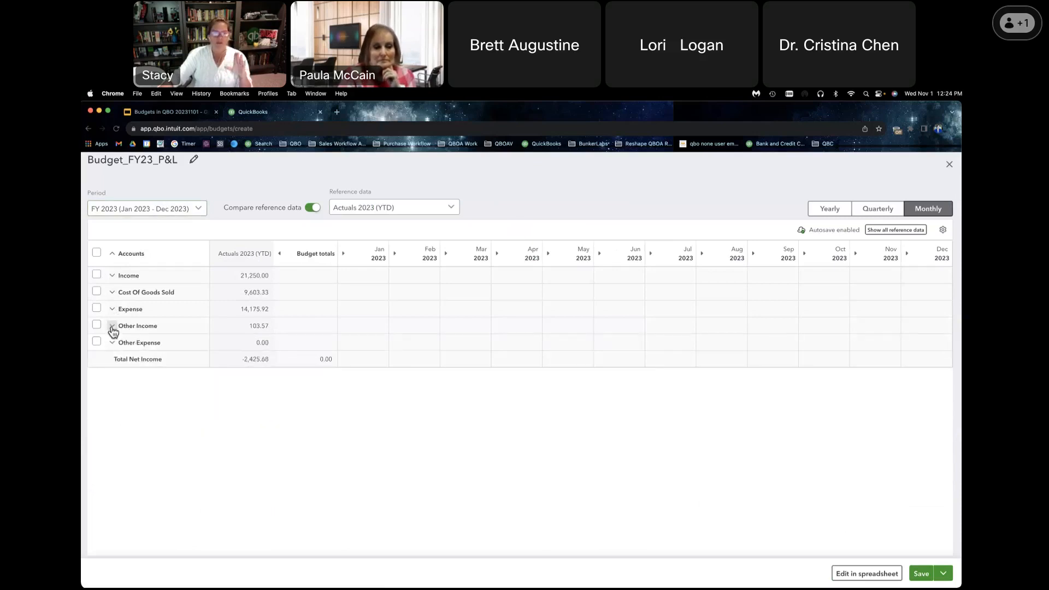
Step: Expand the Income account group and set the comparison reference data to Actuals 2022
left_click(112, 276)
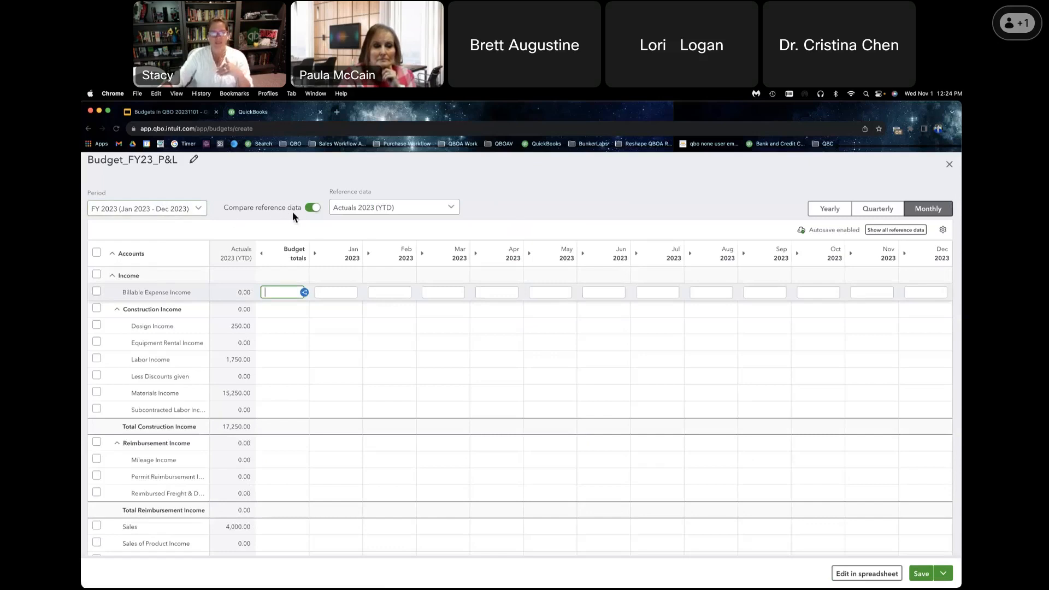
left_click(402, 212)
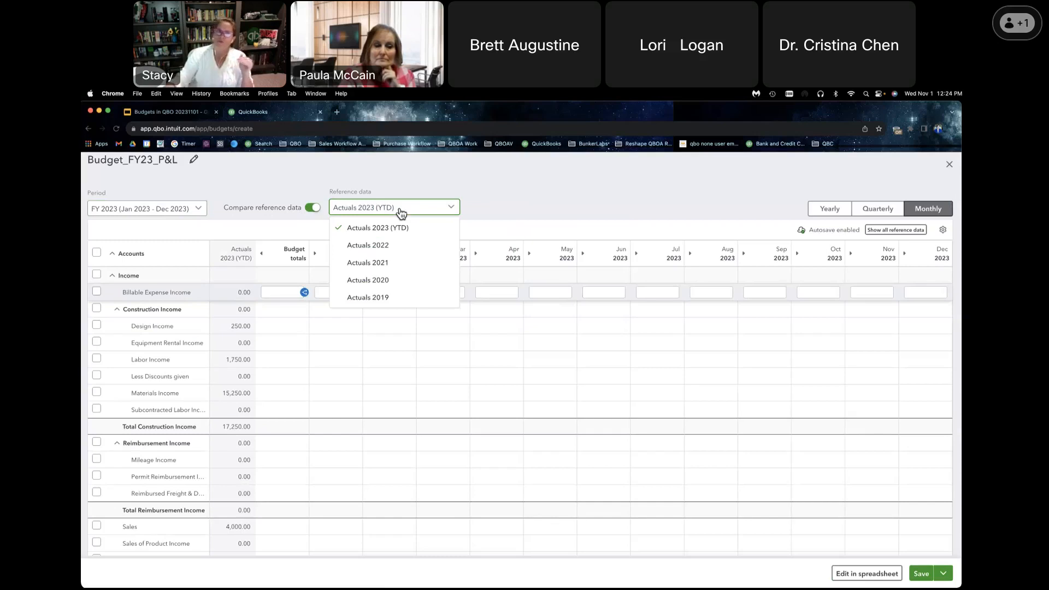
left_click(400, 254)
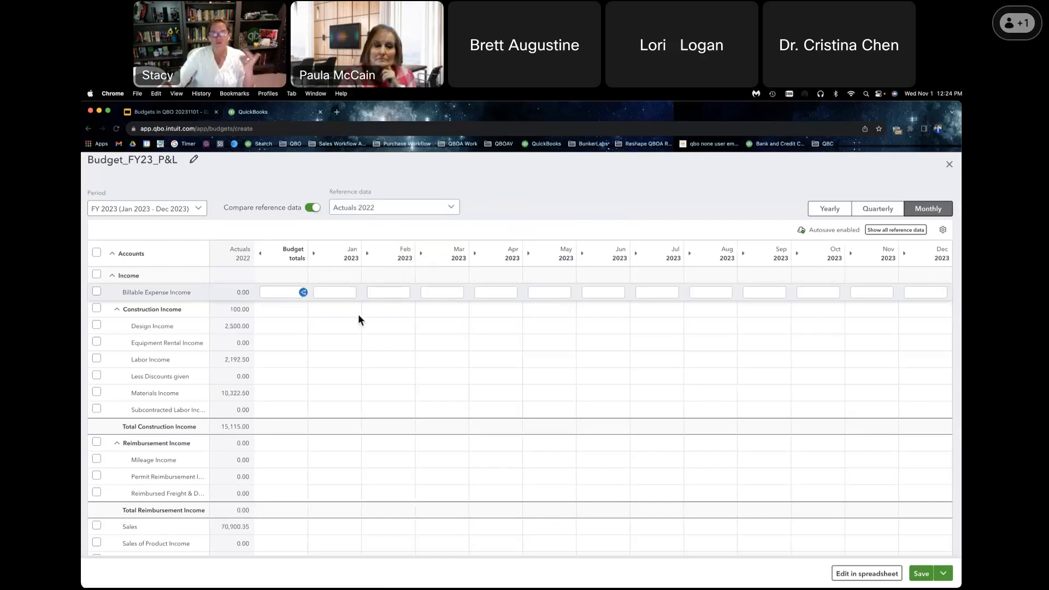
Step: Split the empty Billable Expense Income budget total across the row so every month holds 0
left_click(303, 293)
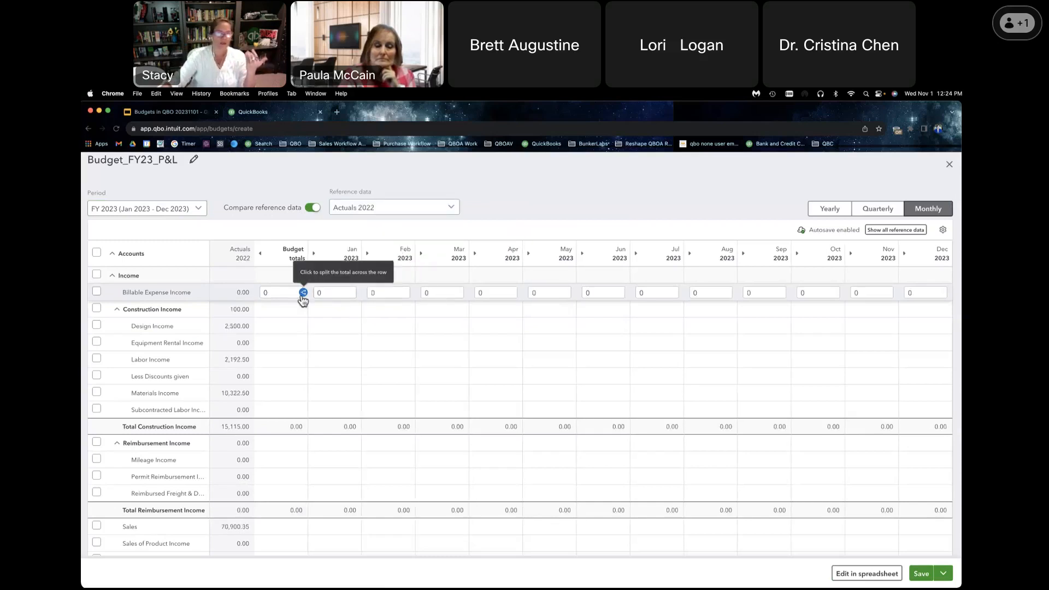
left_click(297, 308)
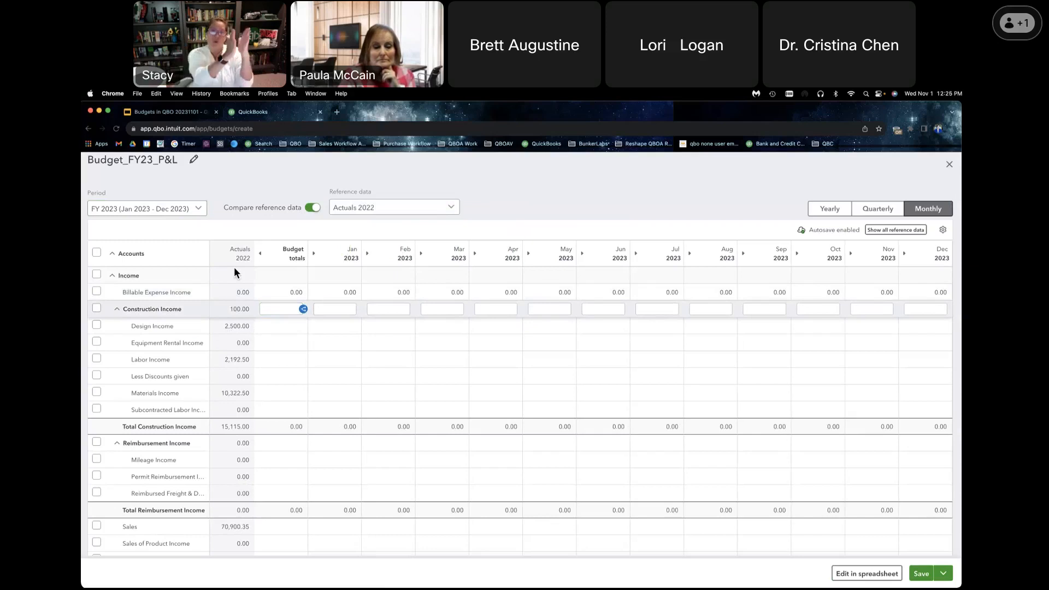
left_click(282, 311)
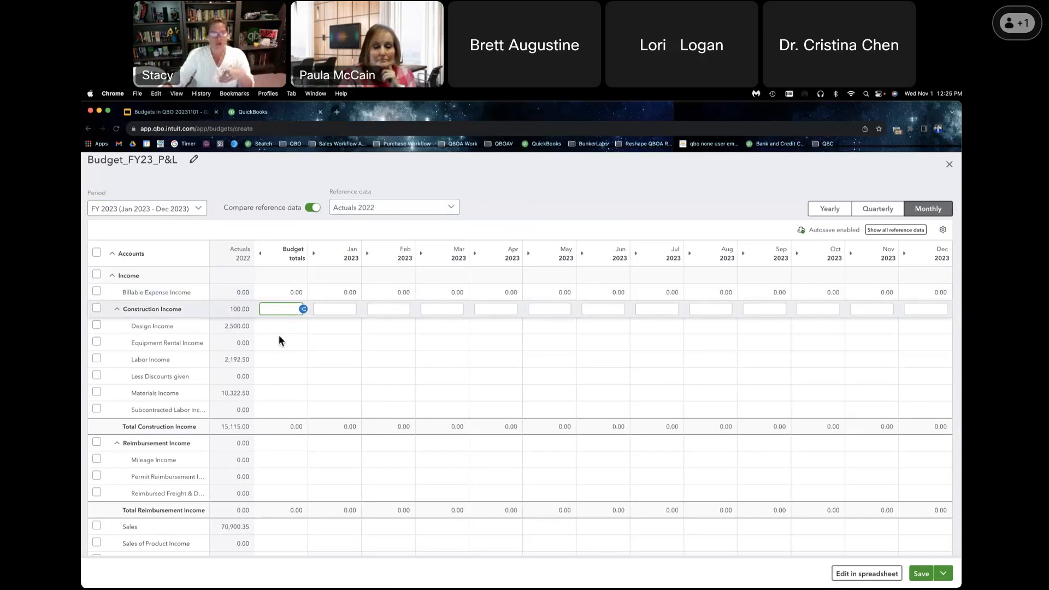
left_click(277, 326)
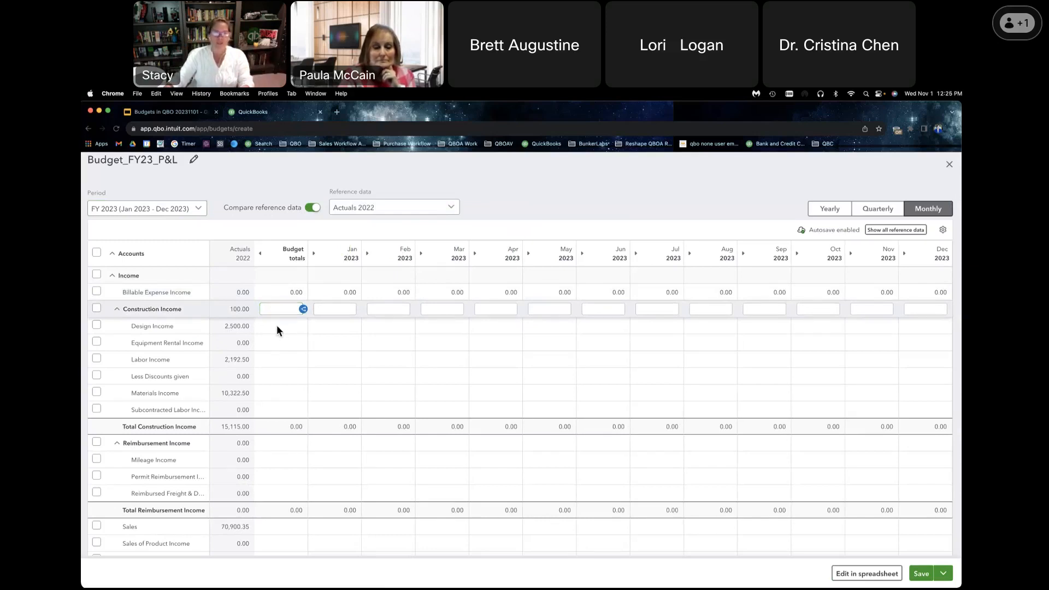
Step: Set the Design Income budget total to 5,000 and spread it evenly across all months
left_click(281, 326)
type("5000.00")
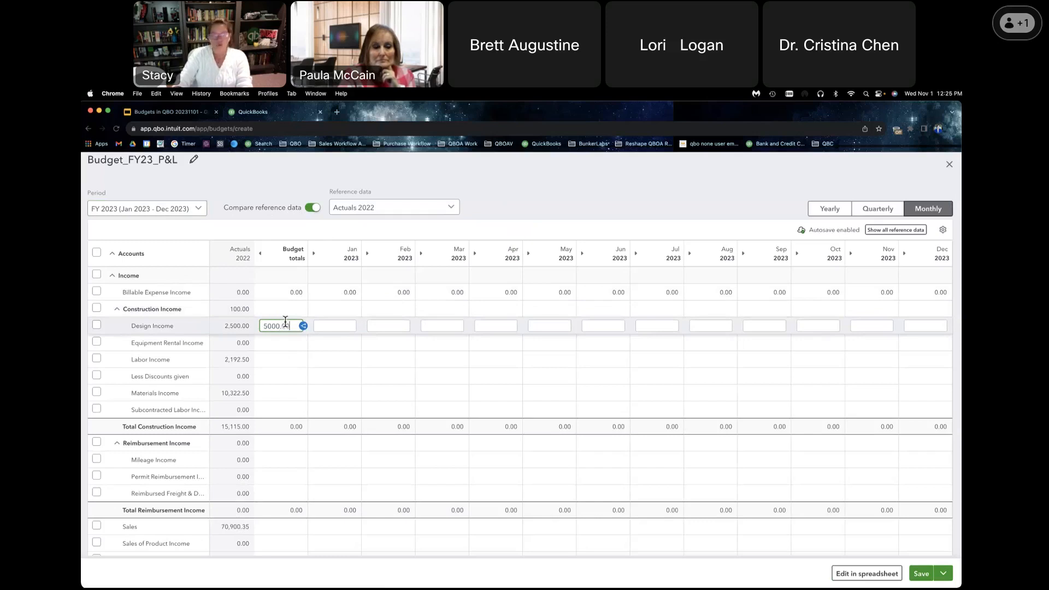
key("Tab")
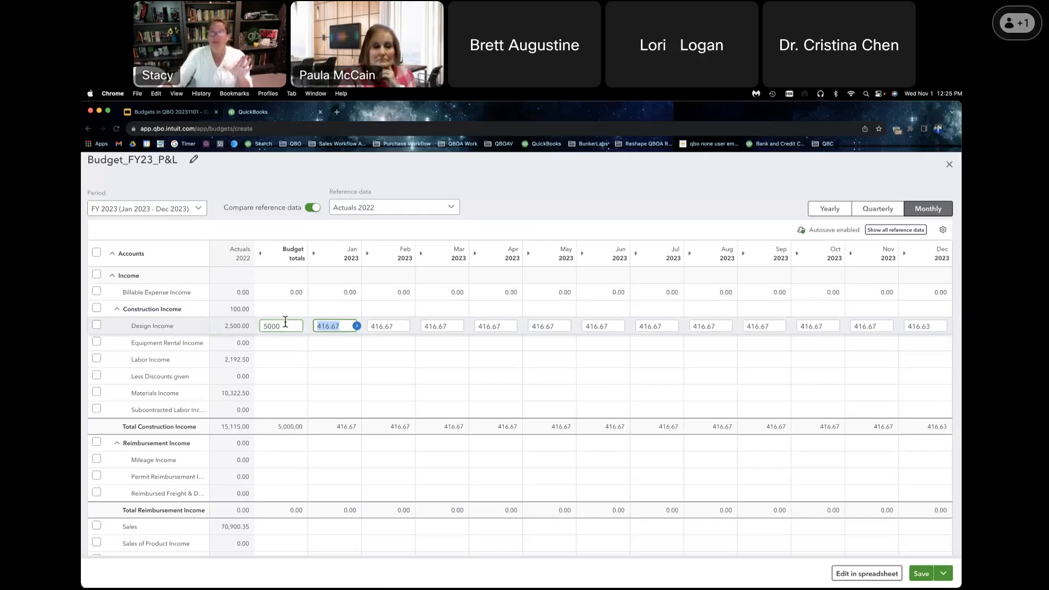
Step: Reset the Design Income budget total to 0 and split it across all months
left_click(287, 328)
key("BackSpace")
key("Tab")
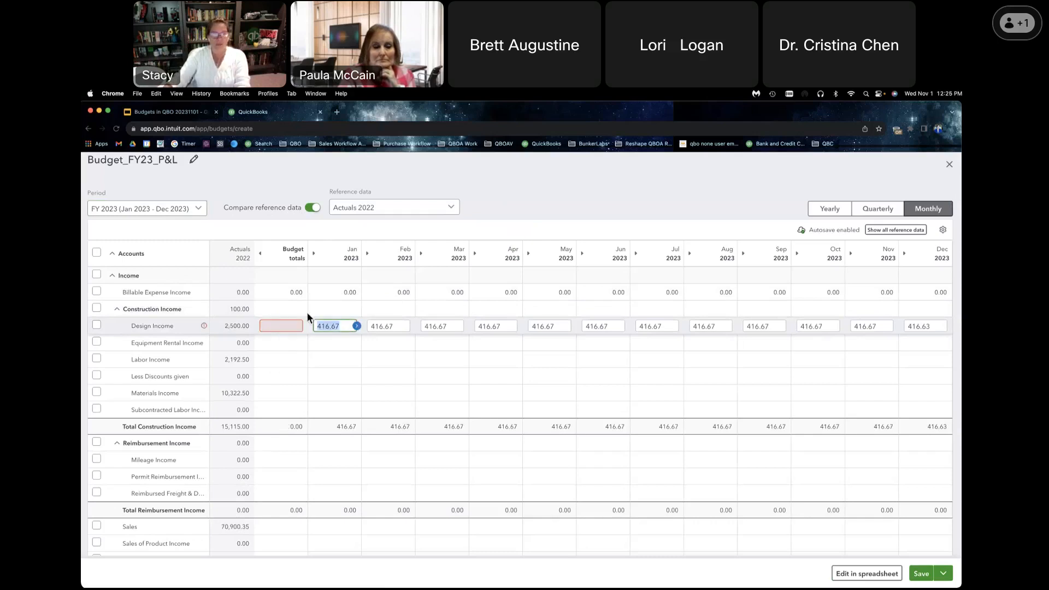
left_click(289, 327)
type("0")
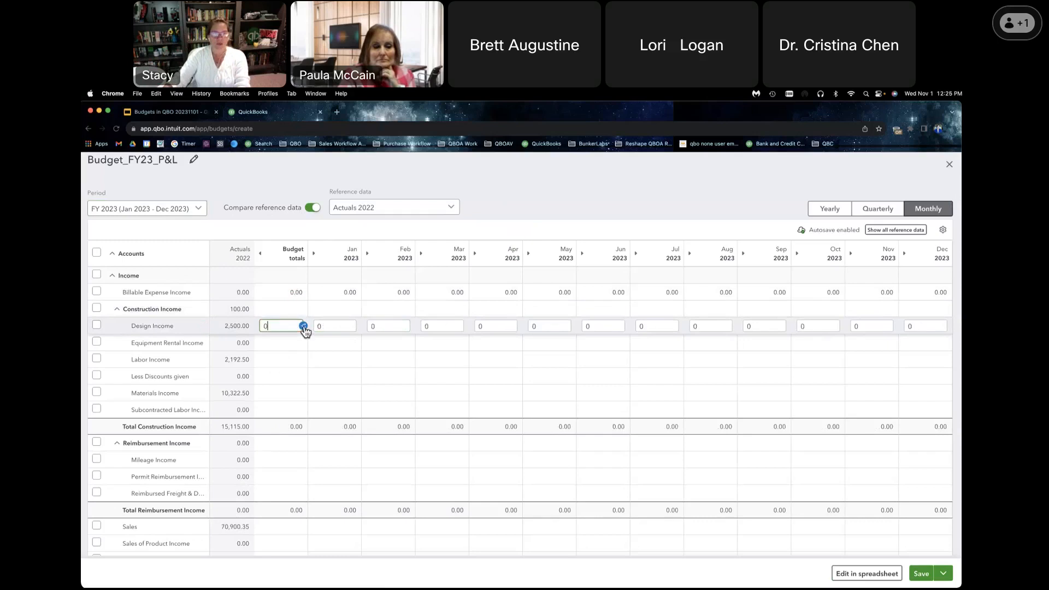
Step: Budget Design Income by month: 1000 for January, 500 for February and 500 for March 2023
left_click(316, 326)
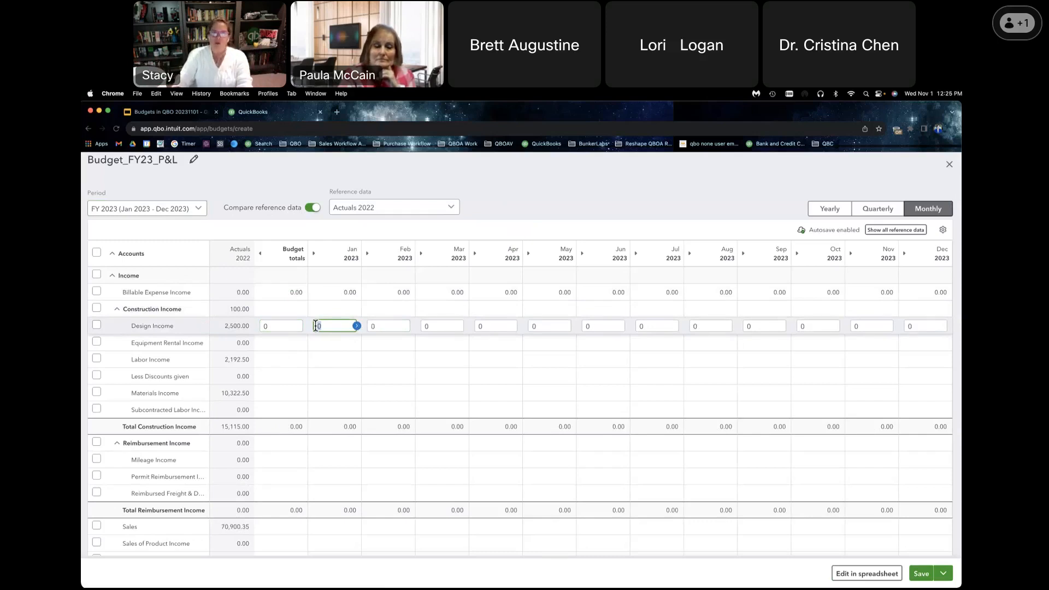
type("1000")
key("Tab")
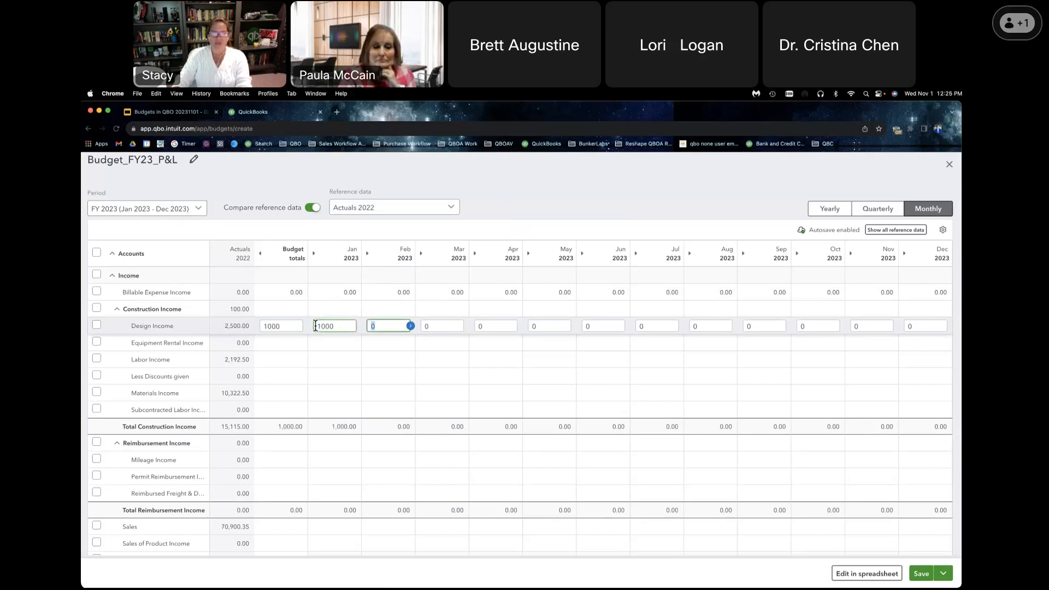
type("500")
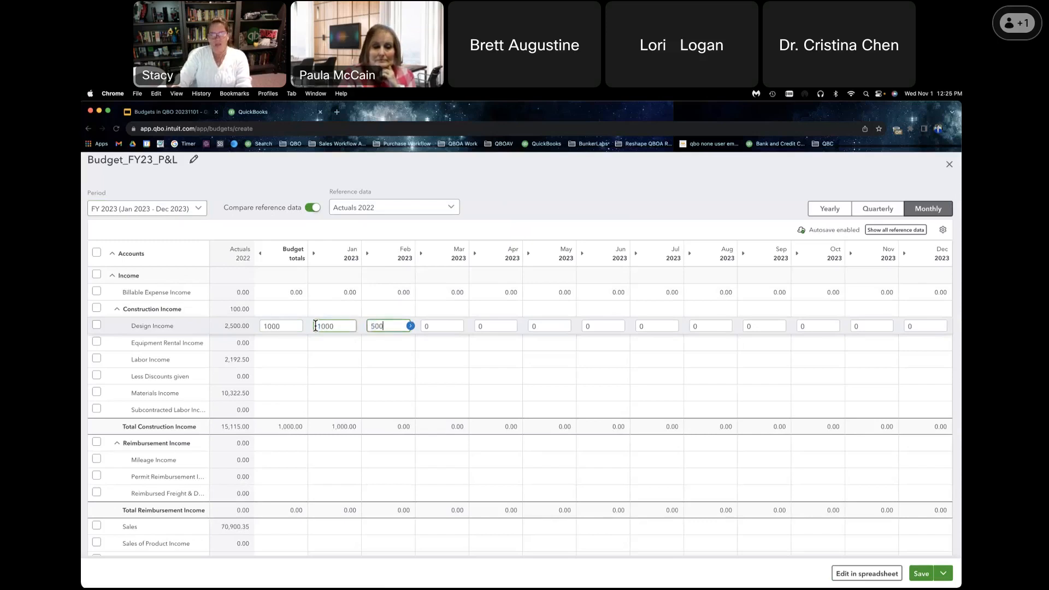
key("Tab")
type("500")
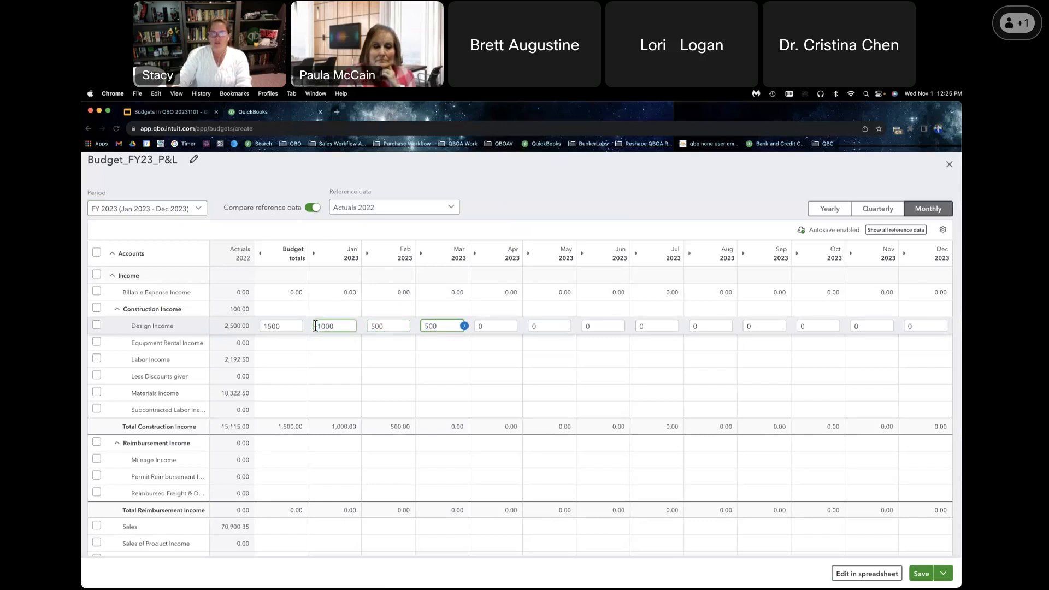
key("Tab")
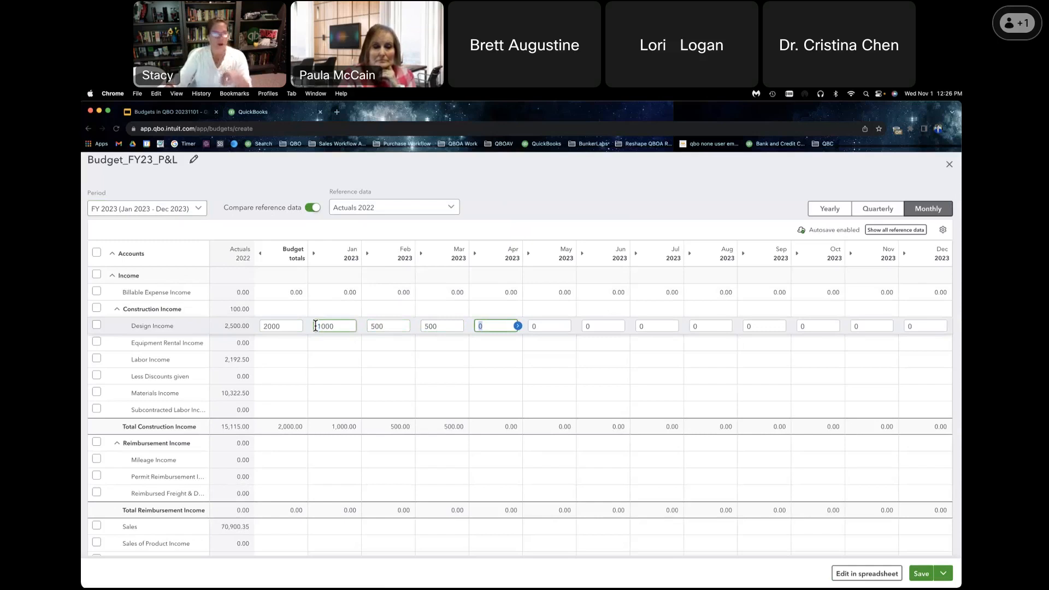
Step: Set the Labor Income budget total to 4,000 and spread it evenly across all months
left_click(298, 359)
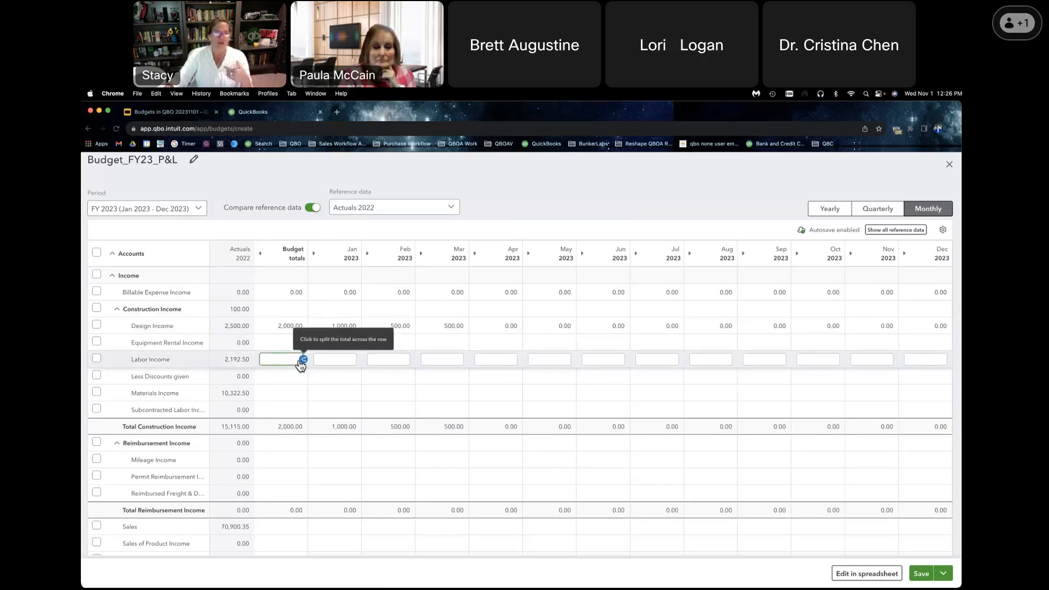
type("4000.00")
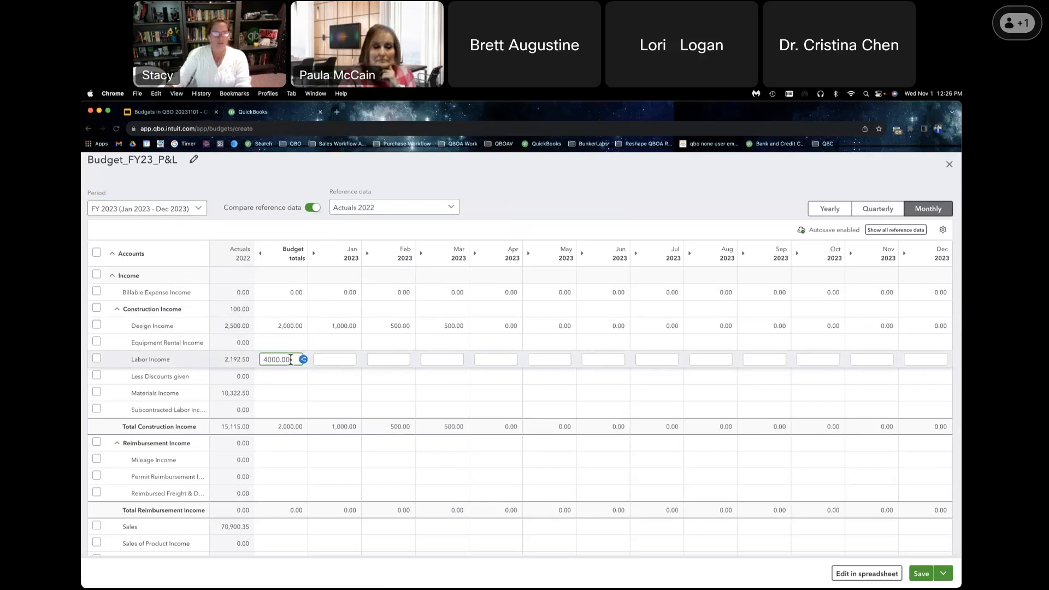
key("Tab")
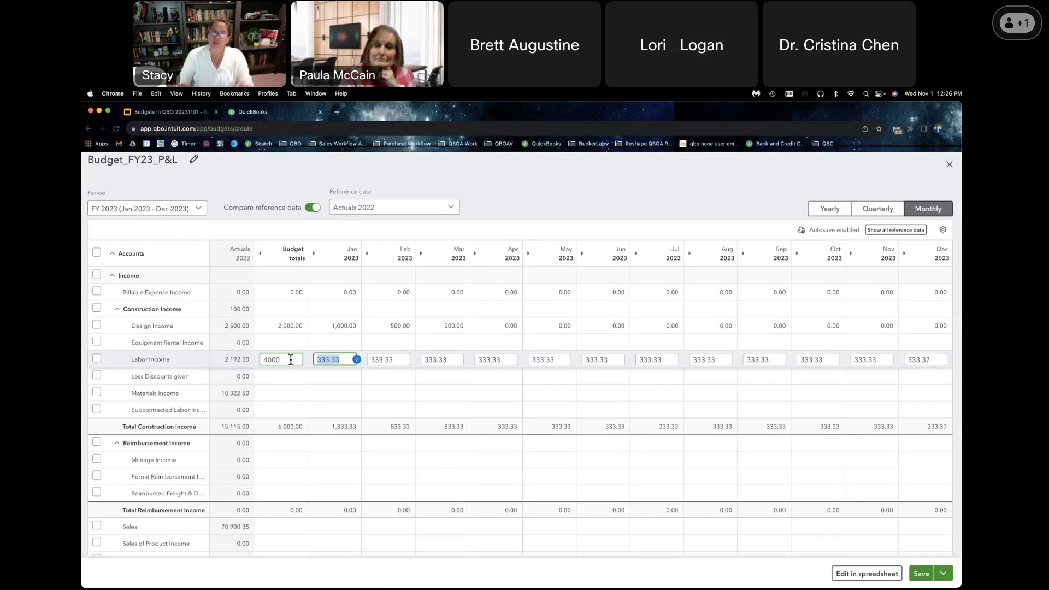
Step: Collapse the Income account group and expand the Expense group down to its Insurance accounts
left_click(112, 278)
left_click(111, 309)
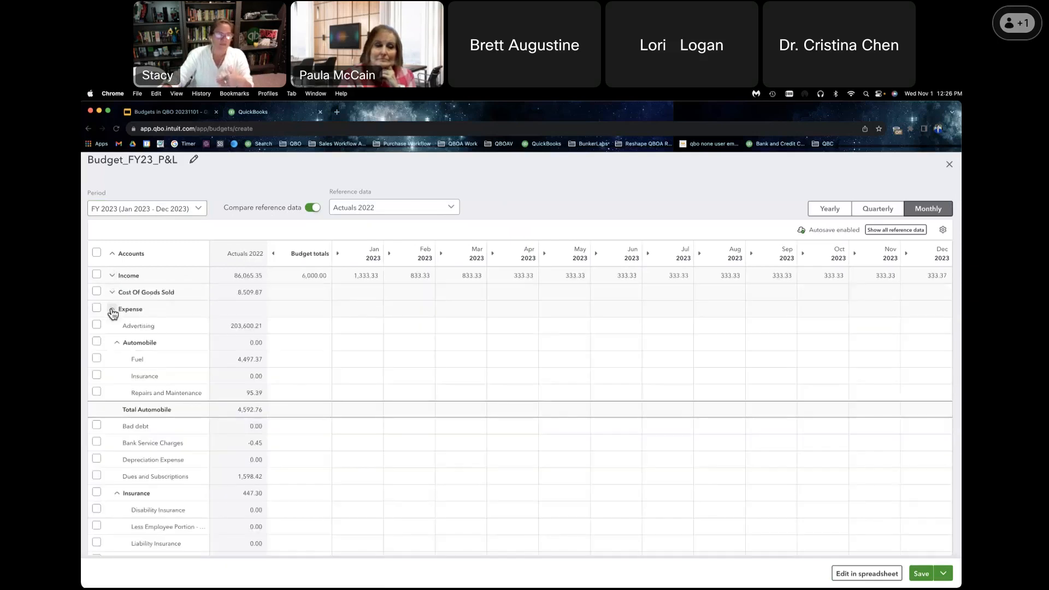
scroll(178, 431, "down", 3)
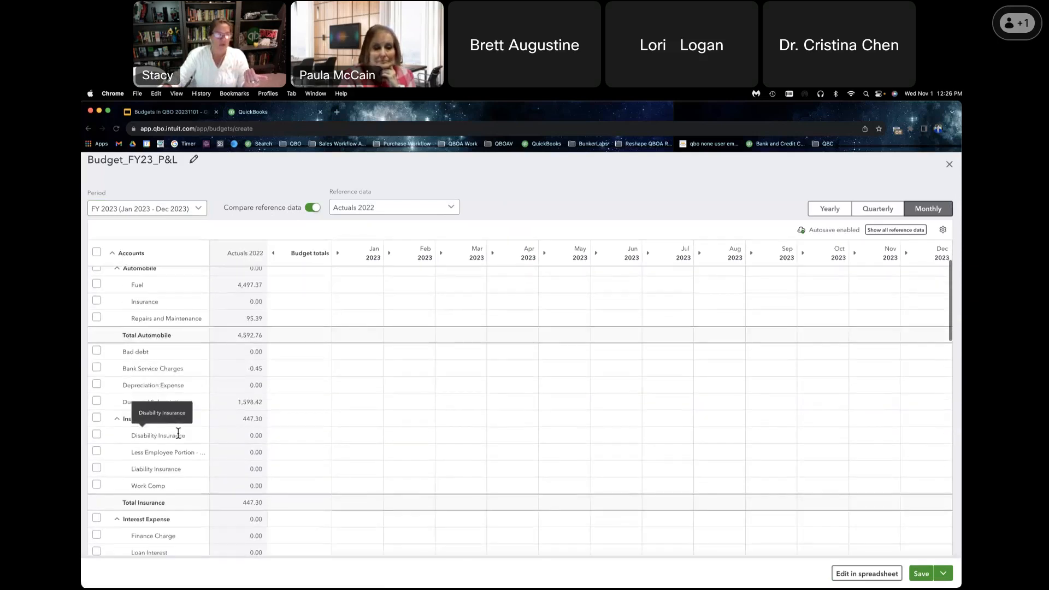
scroll(268, 458, "down", 1)
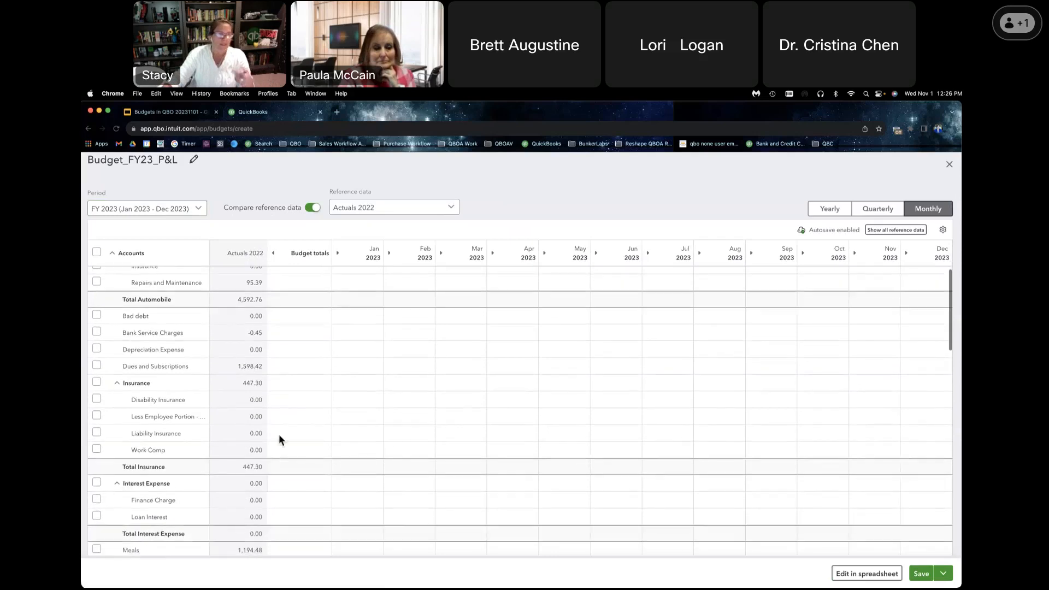
Step: Set the parent Insurance expense budget total to 12,500 and spread it evenly across all months
left_click(300, 386)
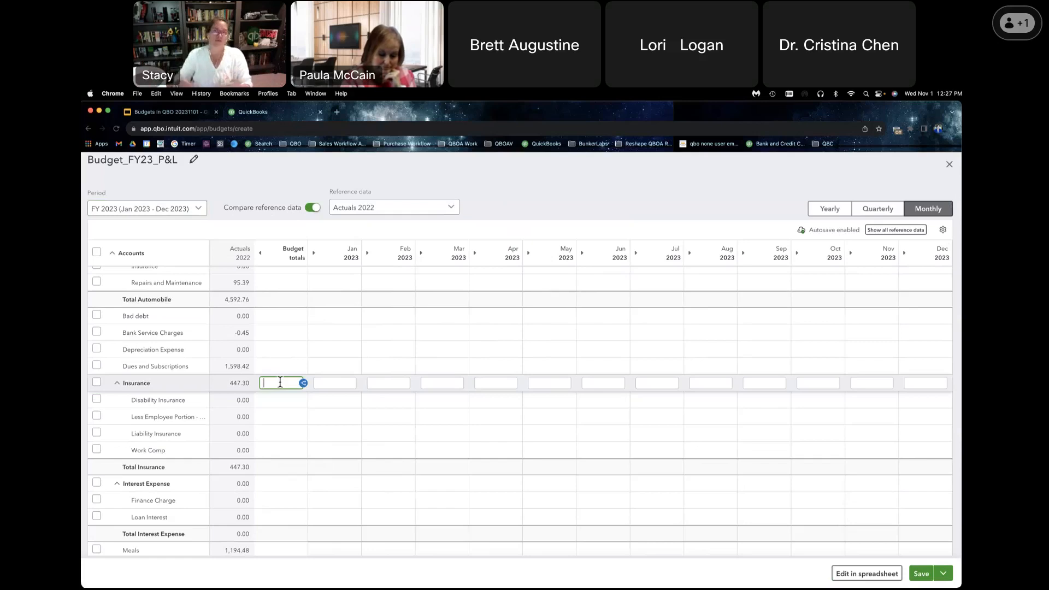
type("1250.00")
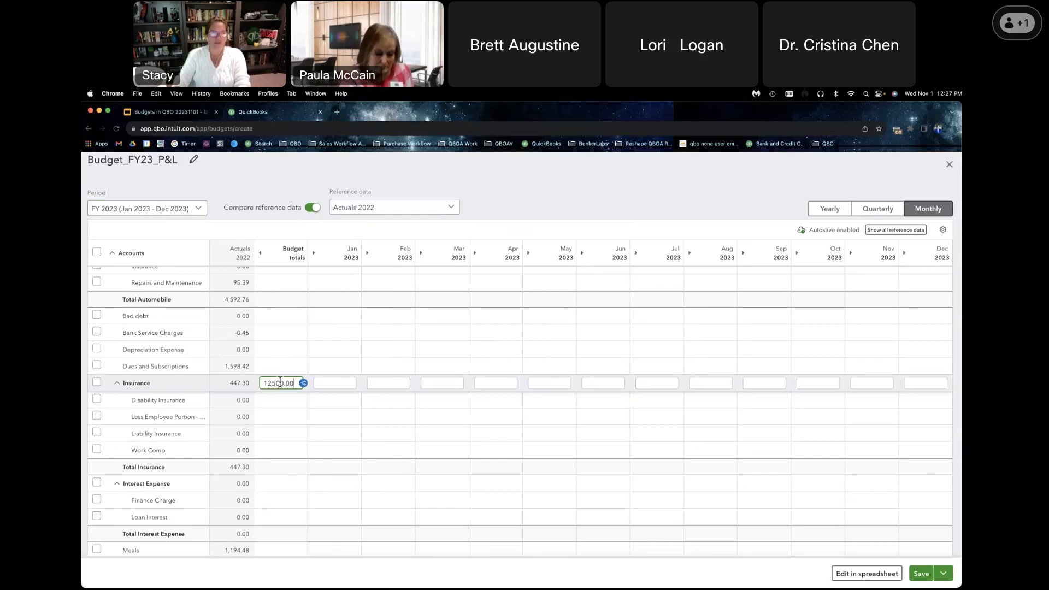
key("Tab")
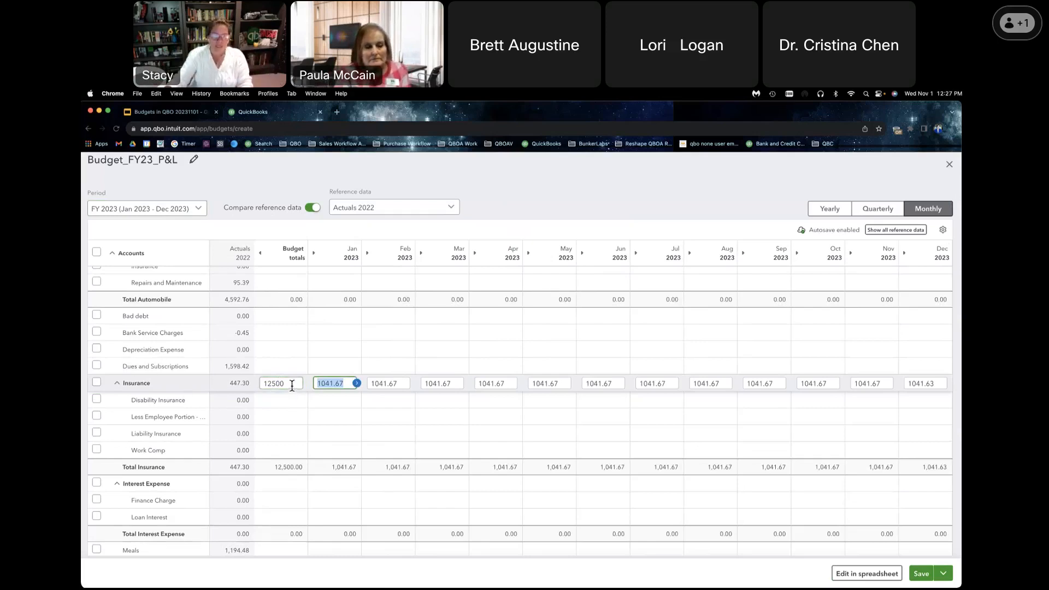
Step: Change the parent Insurance budget total to 500 and split it across the row
left_click(291, 385)
type("500.0")
key("BackSpace")
key("BackSpace")
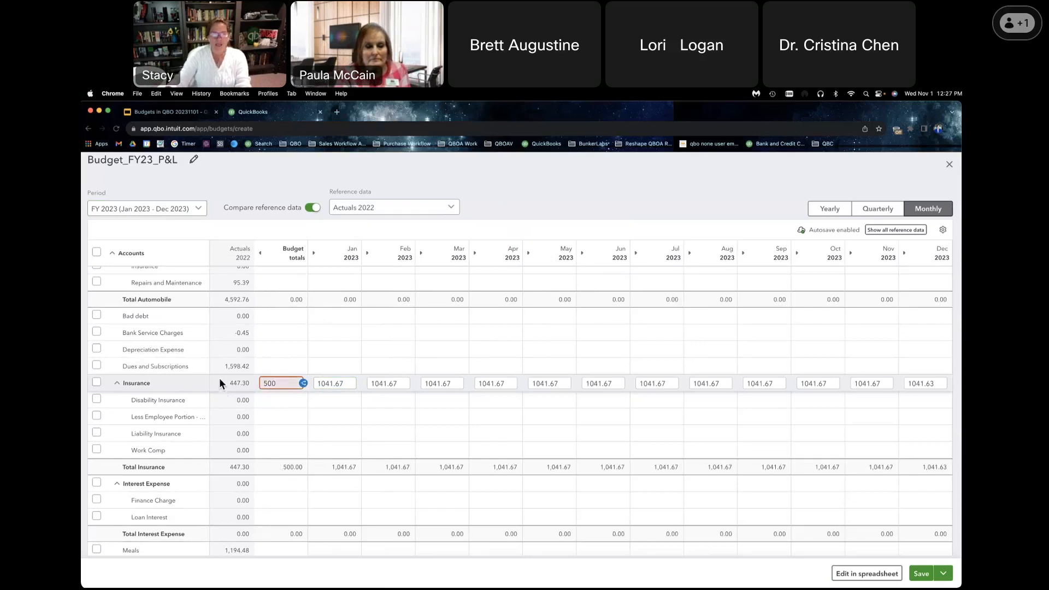
left_click(303, 384)
left_click(304, 383)
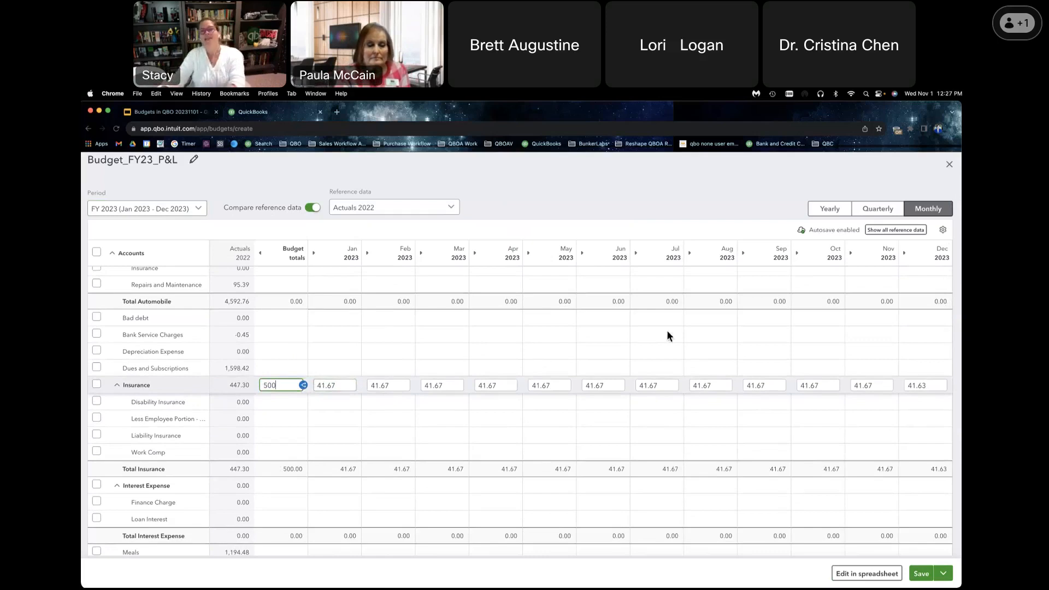
Step: Set the July 2023 Insurance budget to 1100 and copy that value across the remaining months through December
left_click(659, 385)
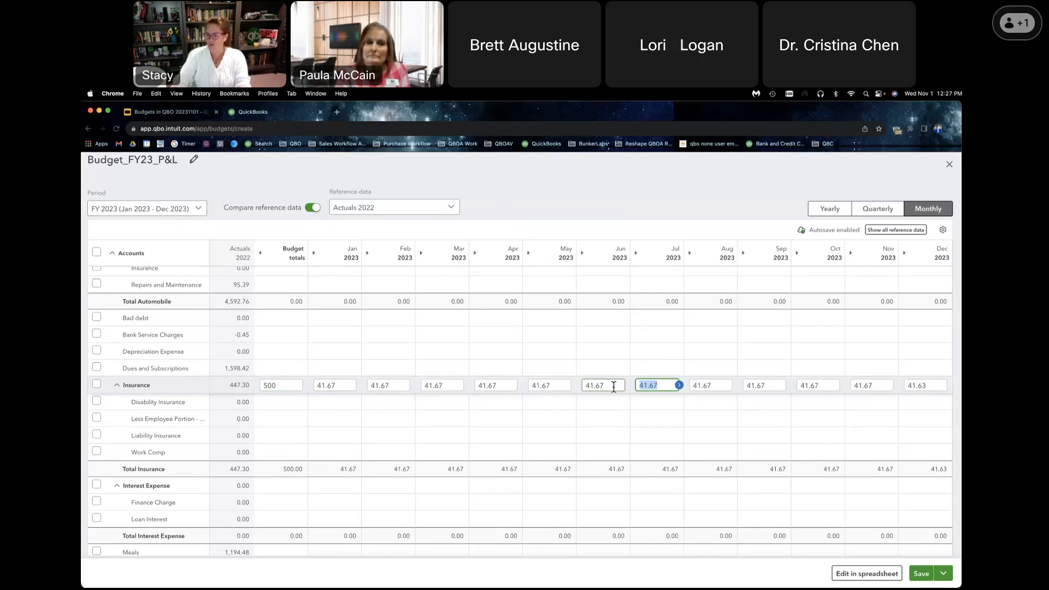
type("1100.00")
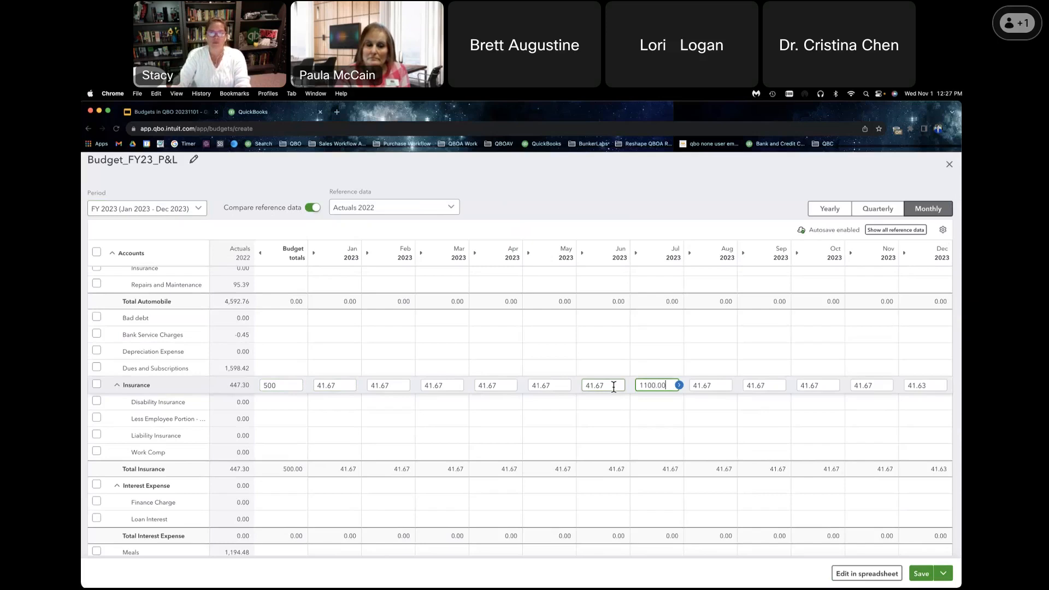
key("BackSpace")
key("BackSpace")
key("BackSpace")
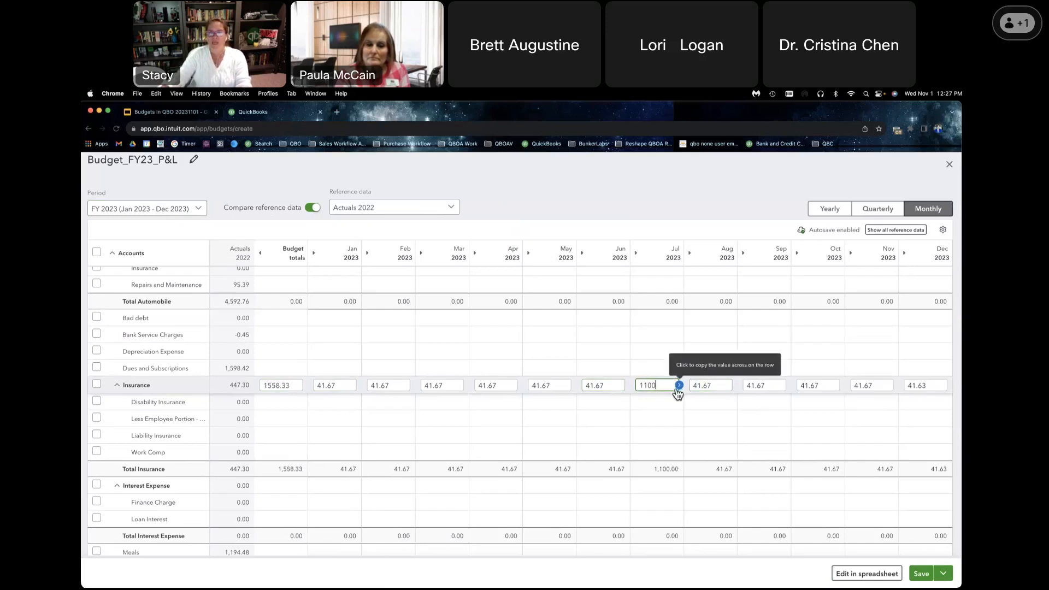
left_click(679, 386)
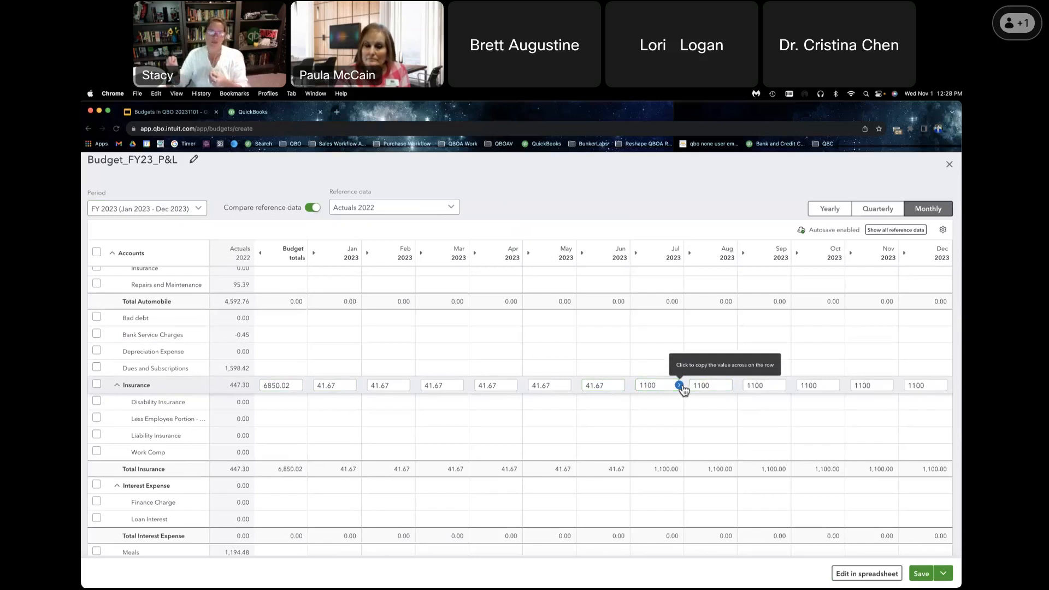
Step: Set the parent Insurance budget total to 550 and split it evenly across all twelve months
left_click(282, 385)
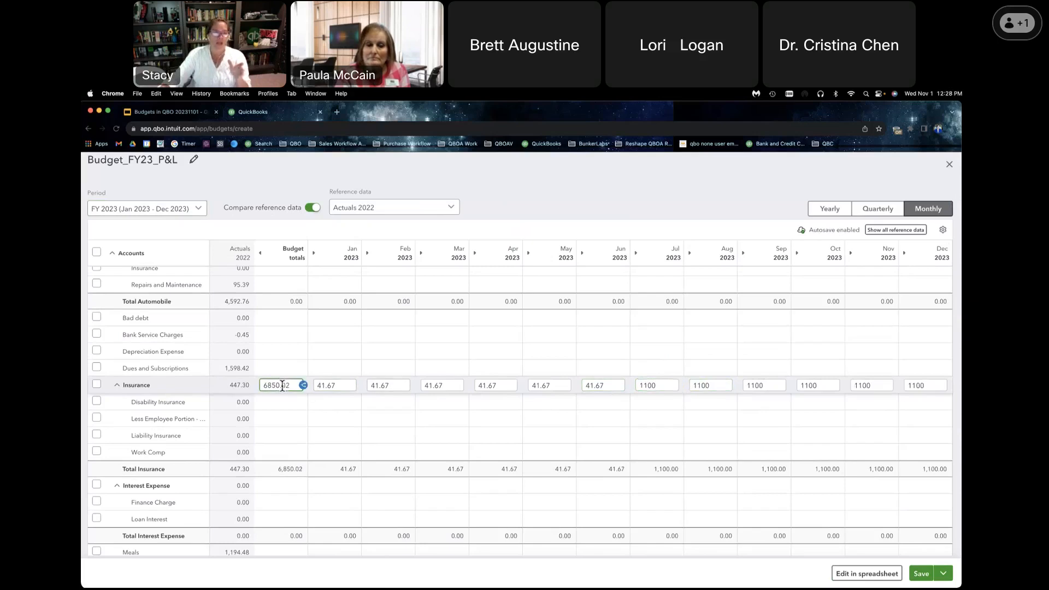
left_click_drag(292, 386, 260, 385)
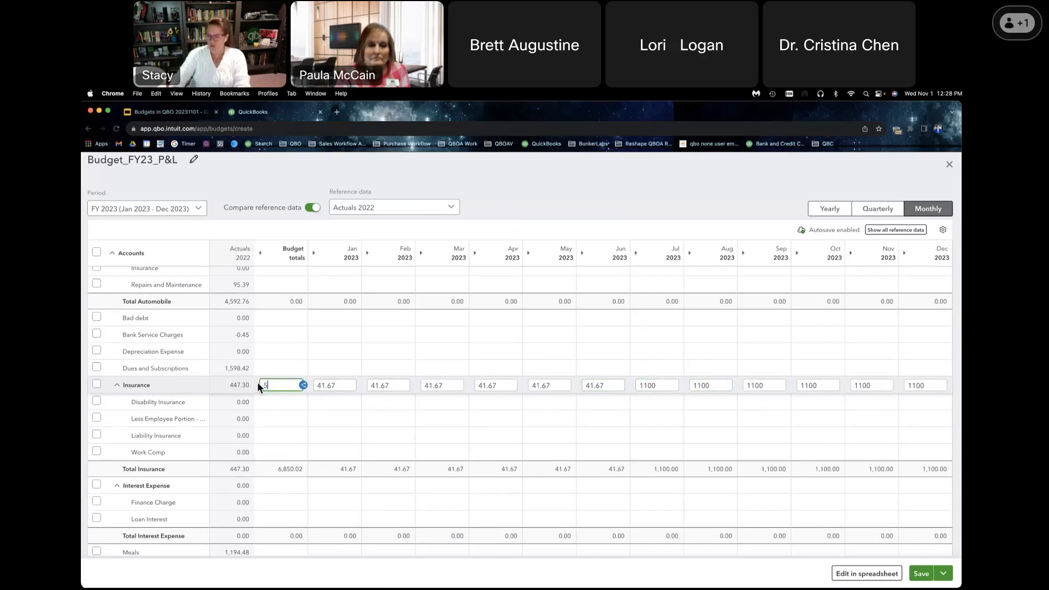
type("550.0")
left_click(304, 385)
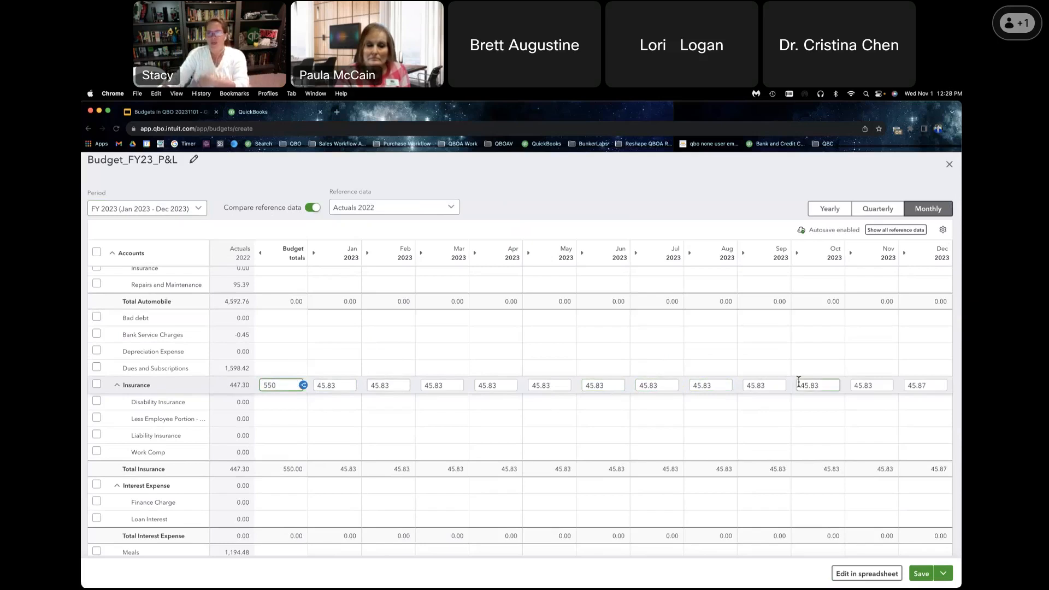
scroll(268, 359, "up", 2)
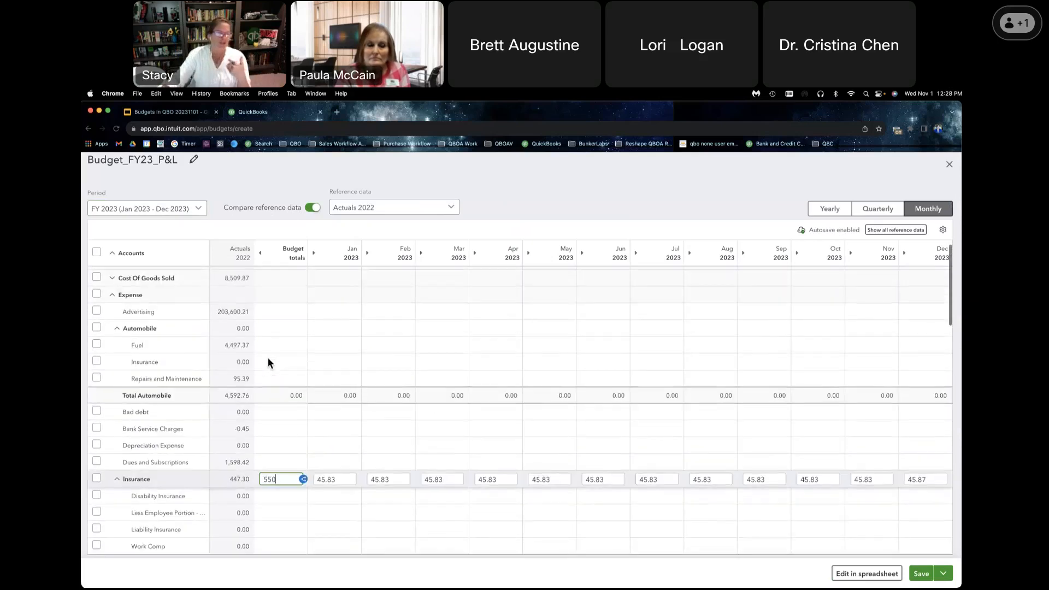
Step: Expand the Income section, set the parent Construction Income budget total to 300,000 and spread it evenly across all twelve months
left_click(275, 312)
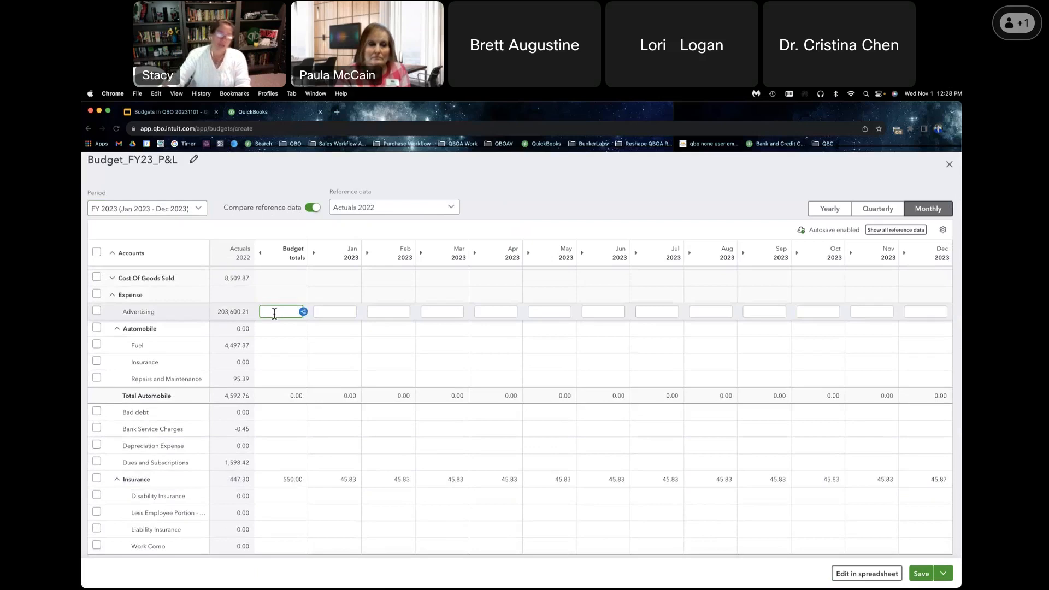
scroll(274, 312, "up", 1)
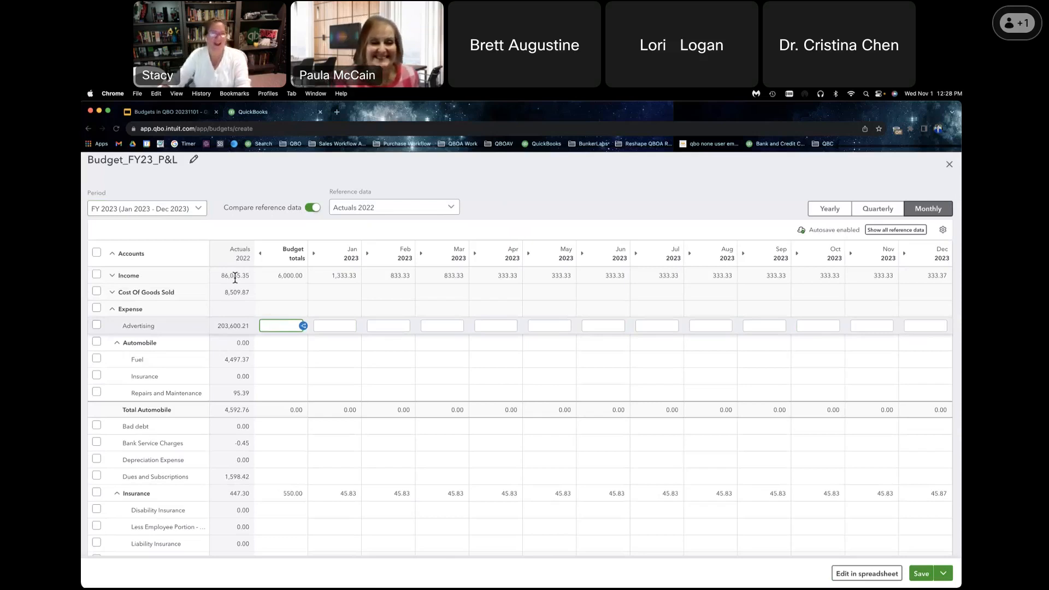
left_click(261, 278)
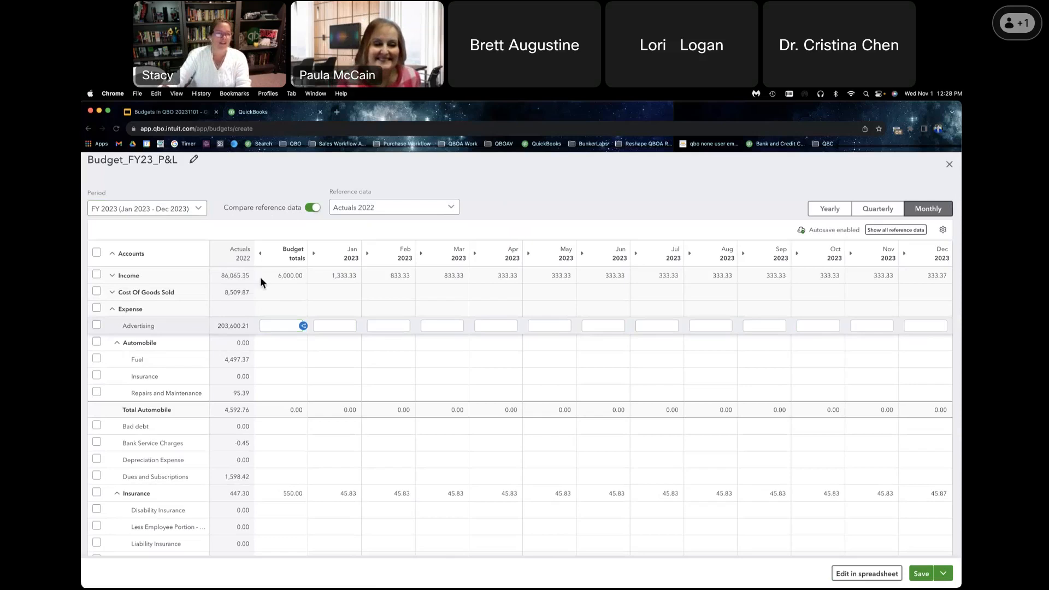
left_click(111, 277)
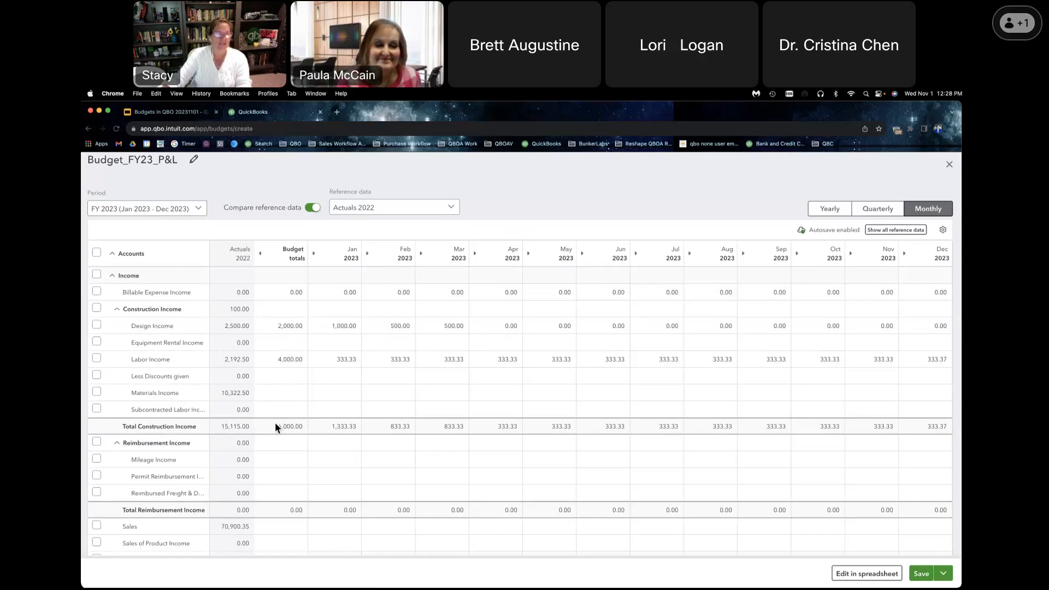
left_click(283, 374)
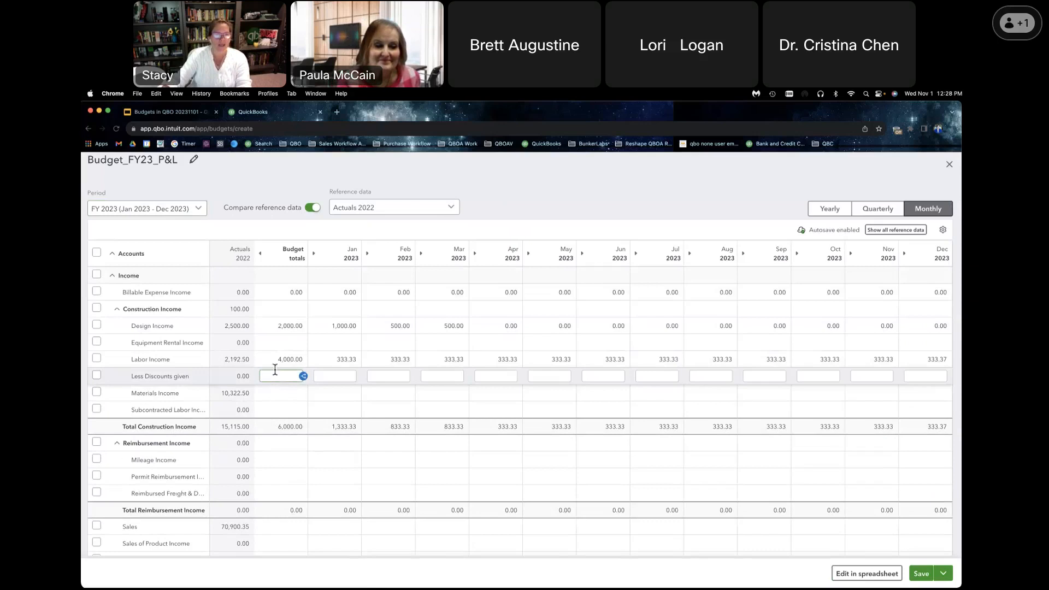
left_click(272, 393)
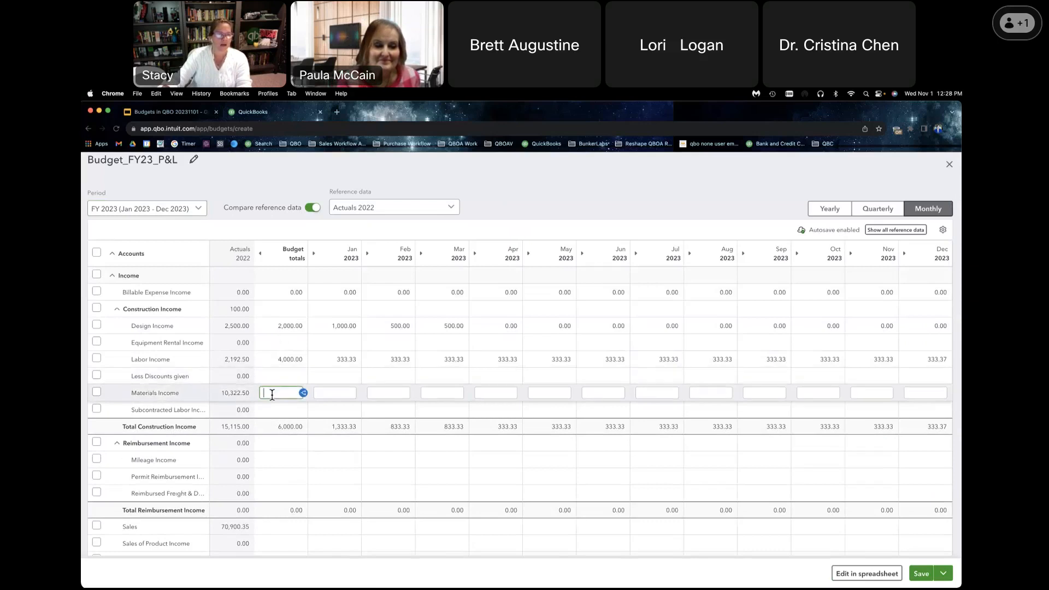
left_click(277, 309)
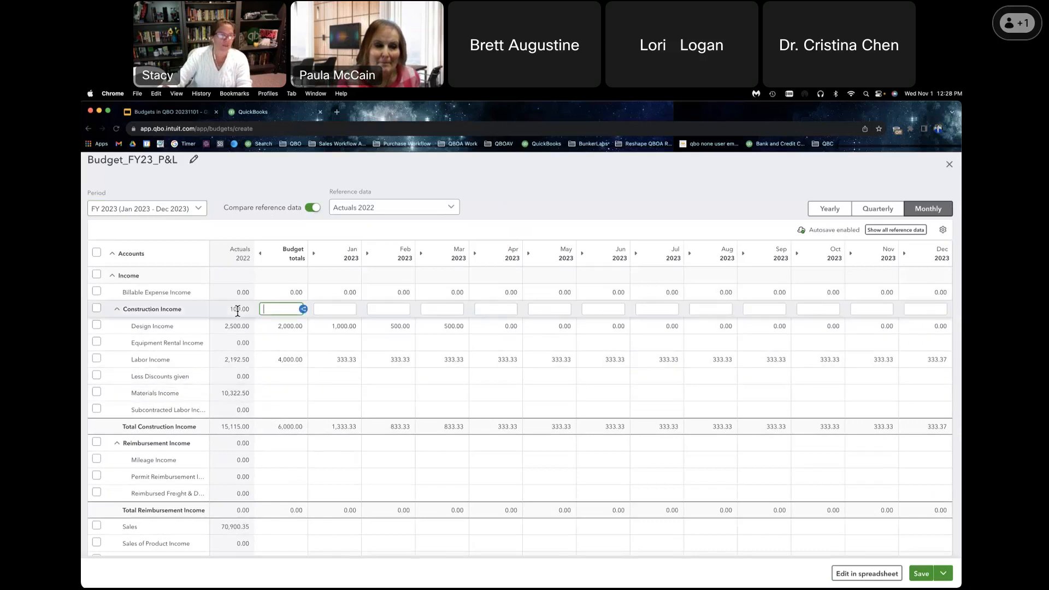
type("3000")
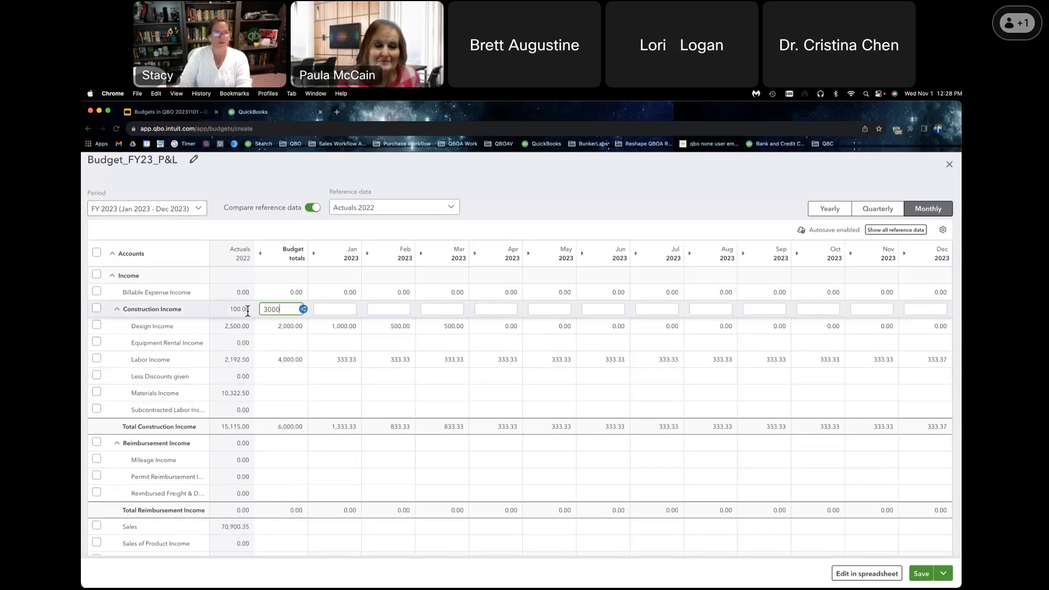
type("00.00")
key("Tab")
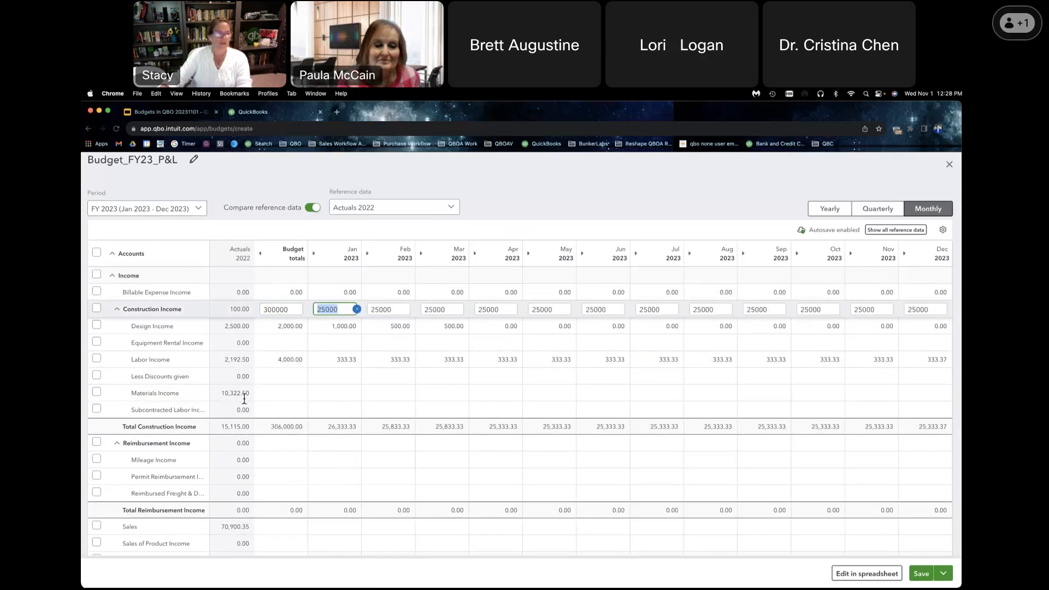
Step: Set the Advertising expense budget total to 50,000 and spread it evenly across all twelve months
scroll(242, 435, "down", 5)
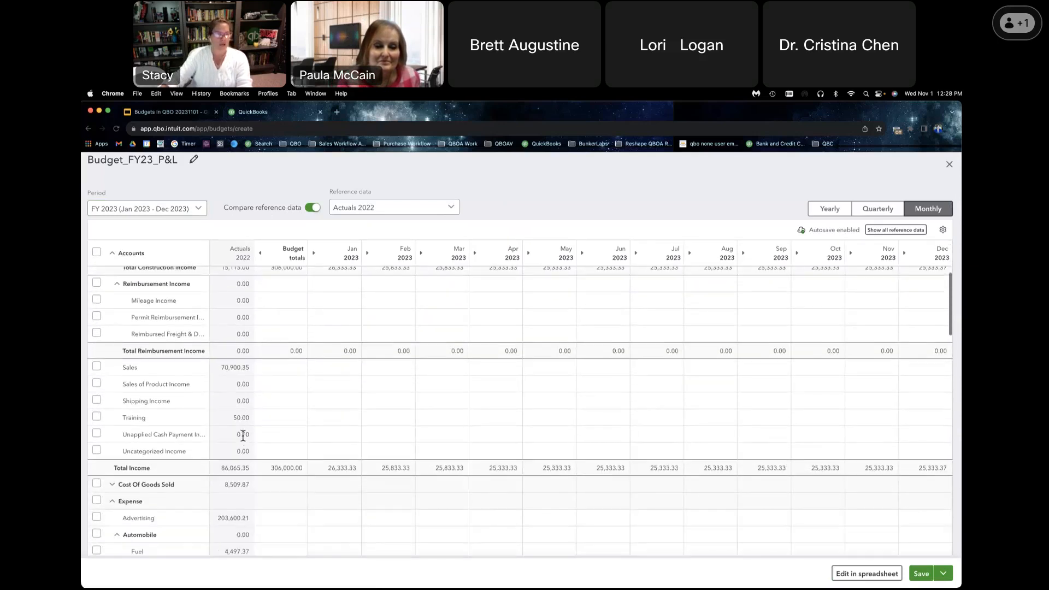
scroll(243, 435, "down", 3)
left_click(294, 424)
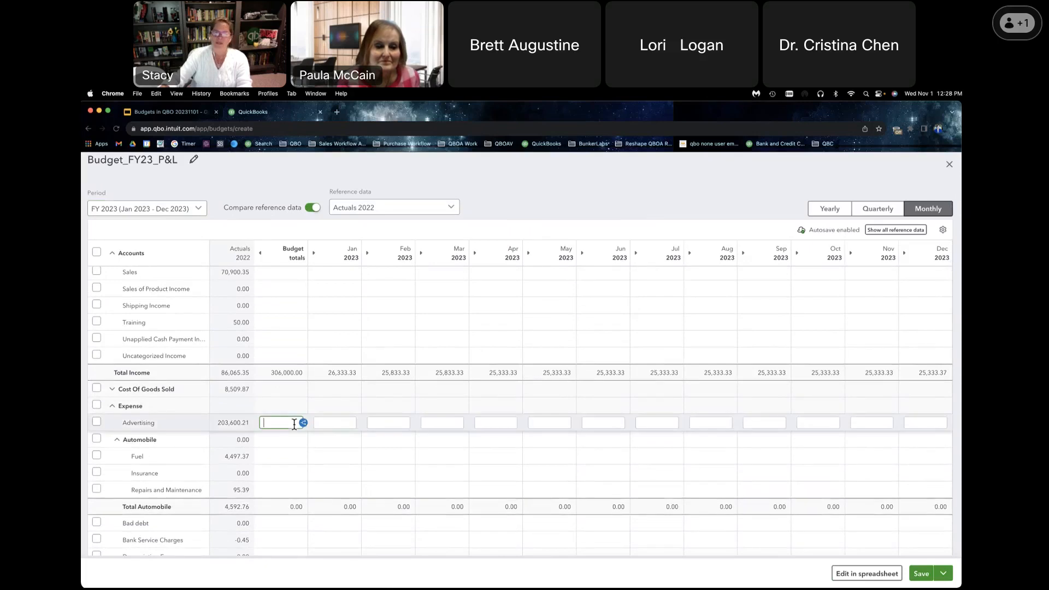
type("5")
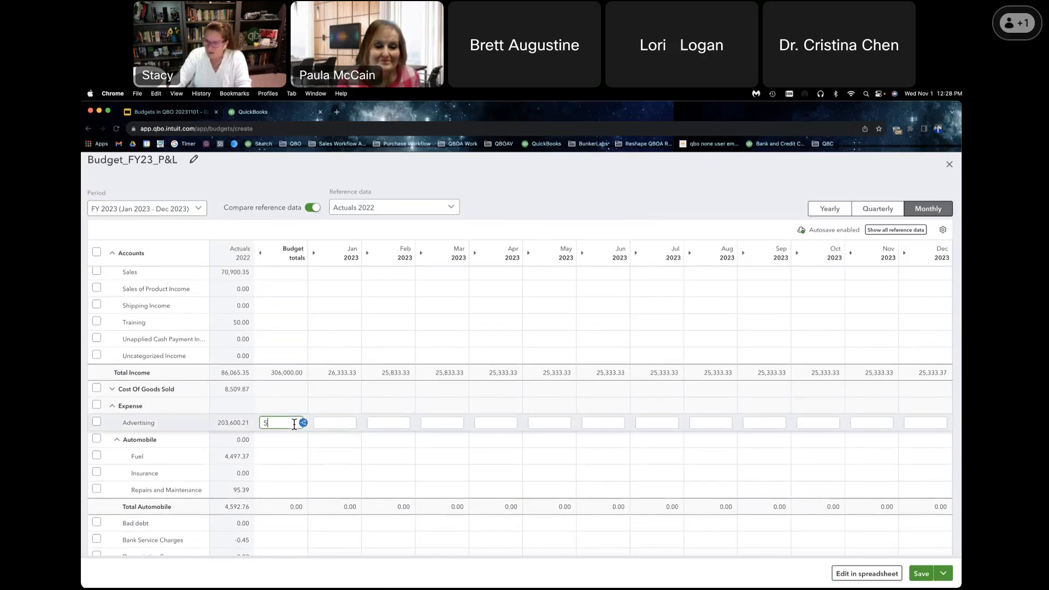
type("000.0000.00")
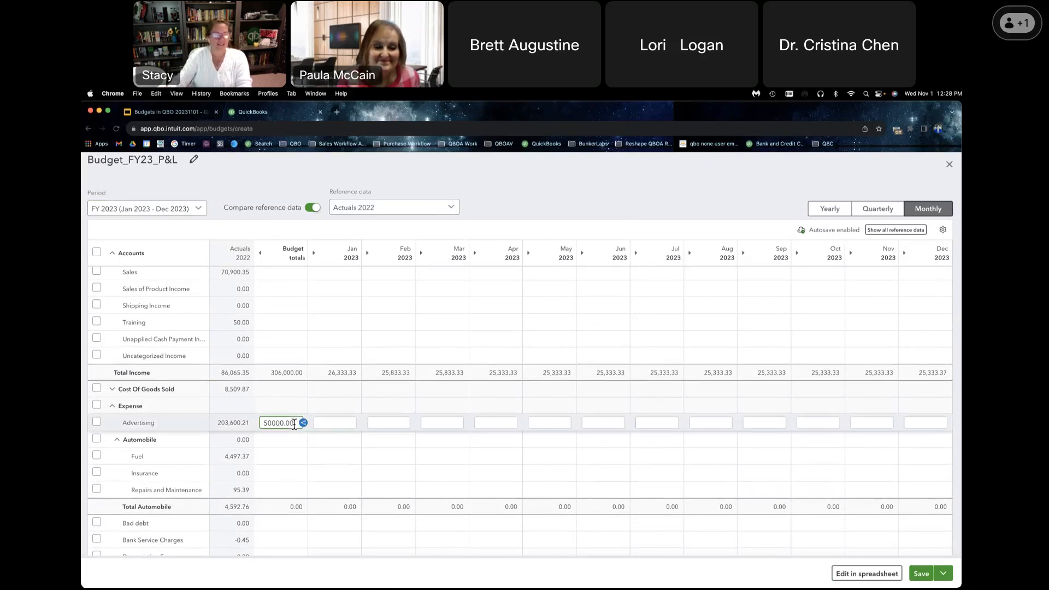
key("Tab")
Step: Set the Fuel budget total under Automobile to 5,500 and spread it evenly across the year
left_click(281, 456)
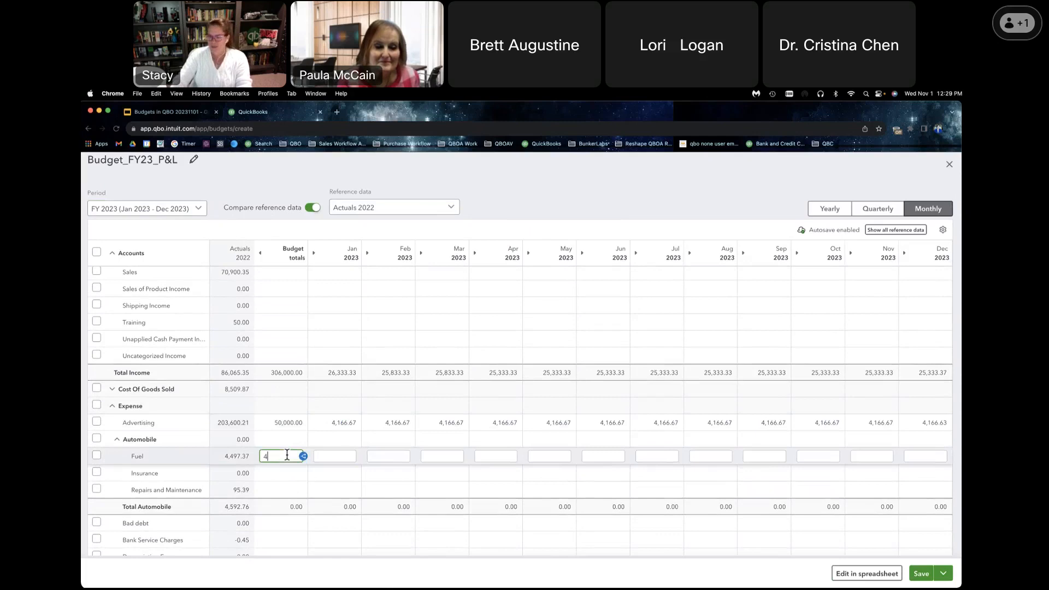
key("BackSpace")
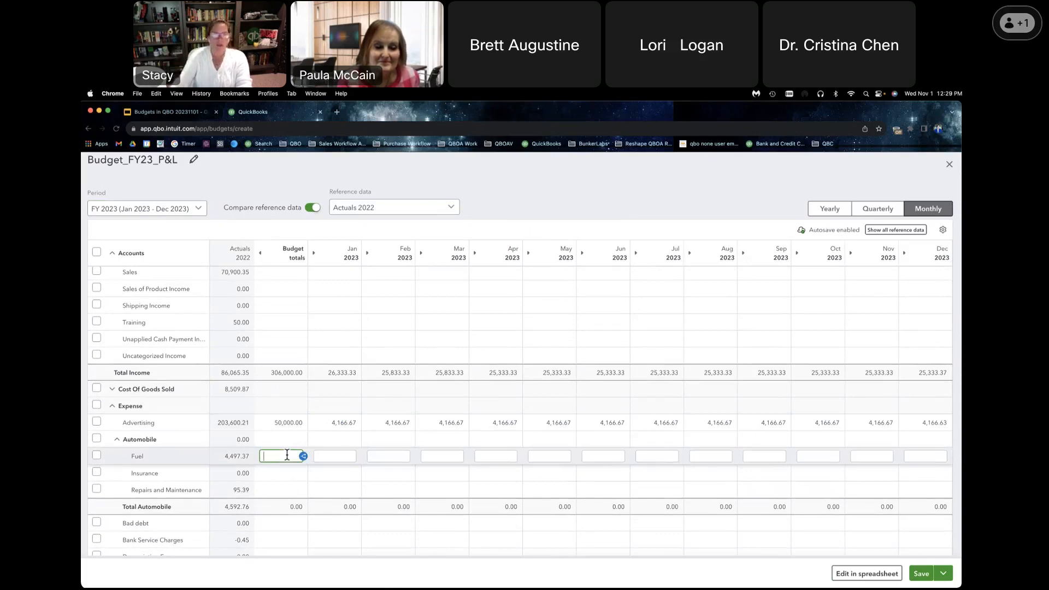
type("5500")
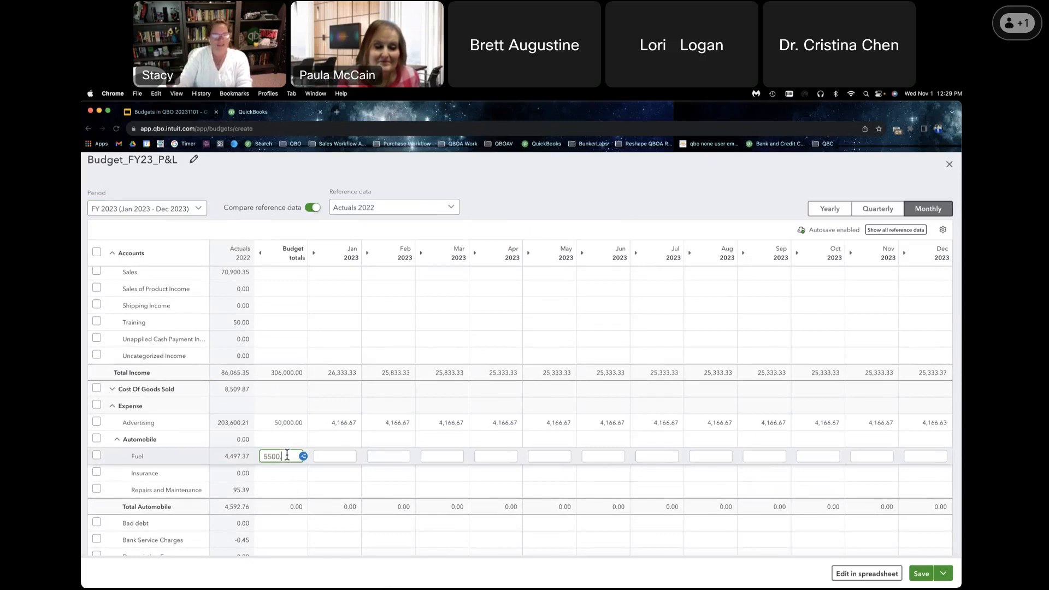
key("Tab")
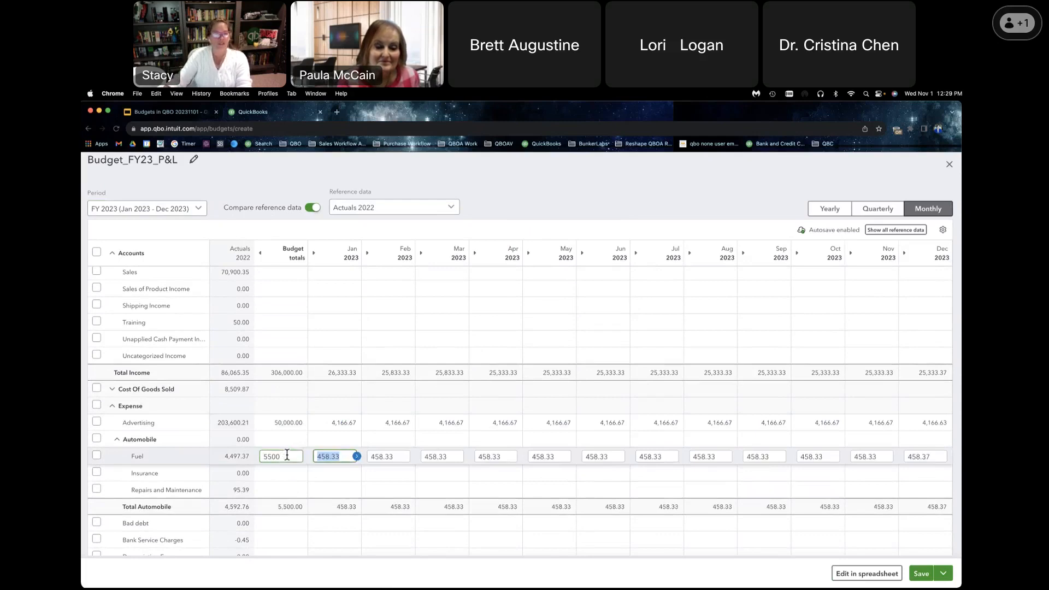
Step: Set the Dues and Subscriptions budget total to 2,000 and spread it evenly across the twelve months
scroll(287, 463, "down", 5)
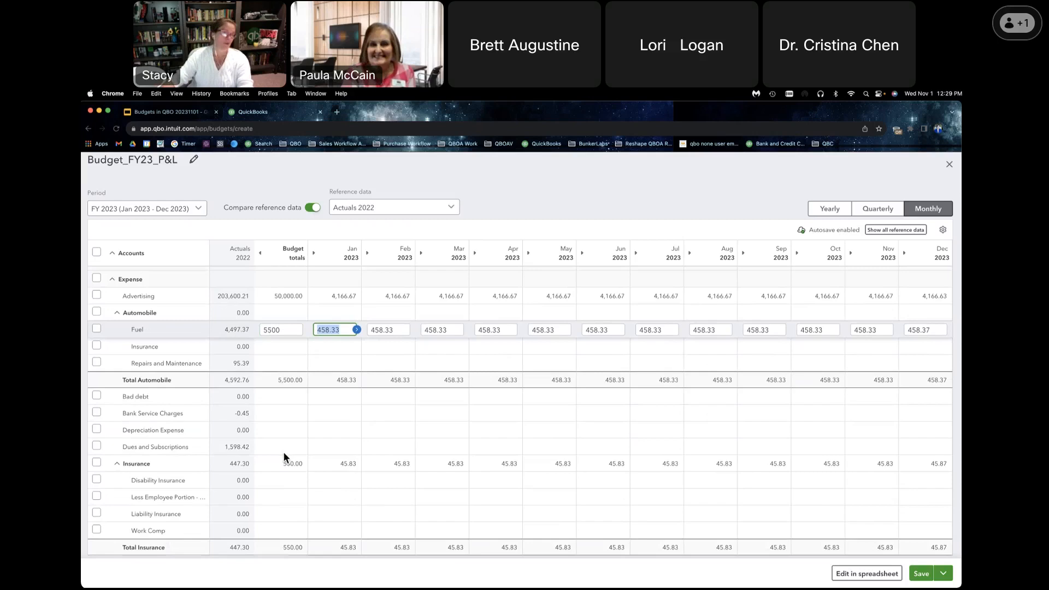
left_click(288, 447)
type("2000.0")
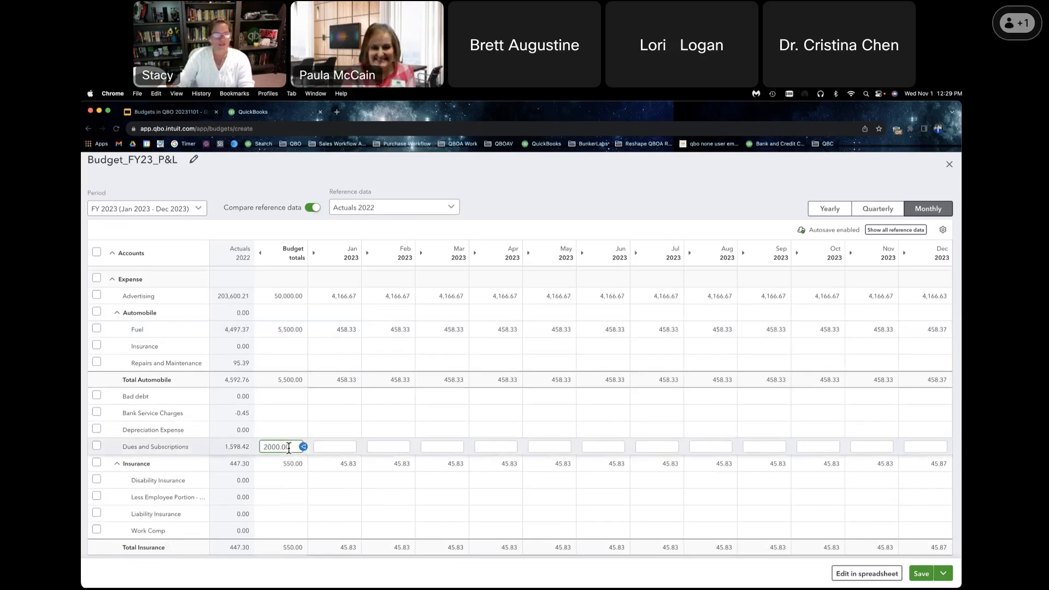
key("Tab")
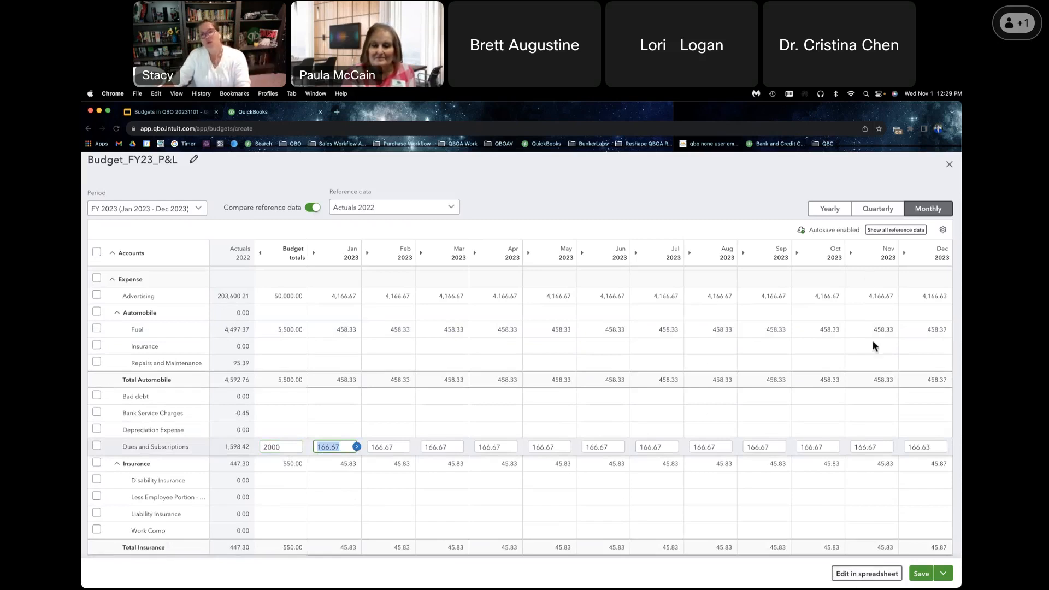
Step: View the budget by year and by quarter, and return to the monthly layout
left_click(842, 214)
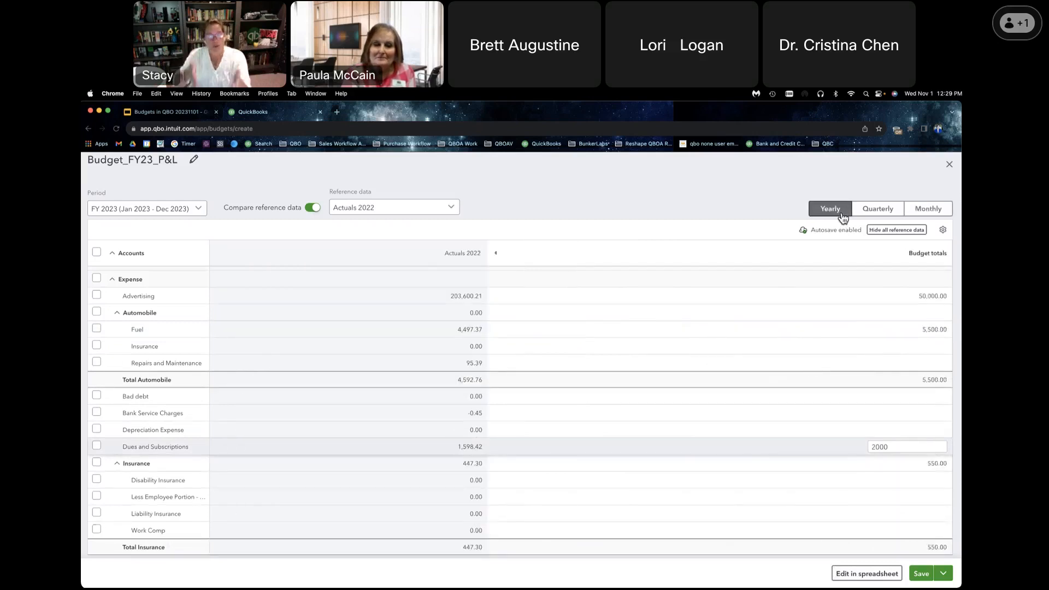
left_click(864, 211)
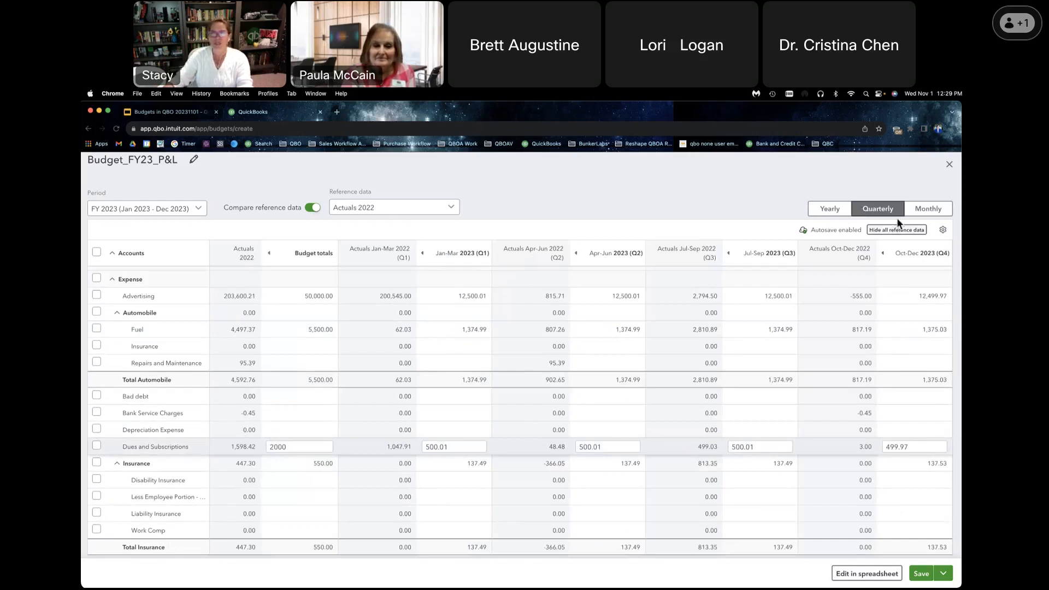
left_click(936, 211)
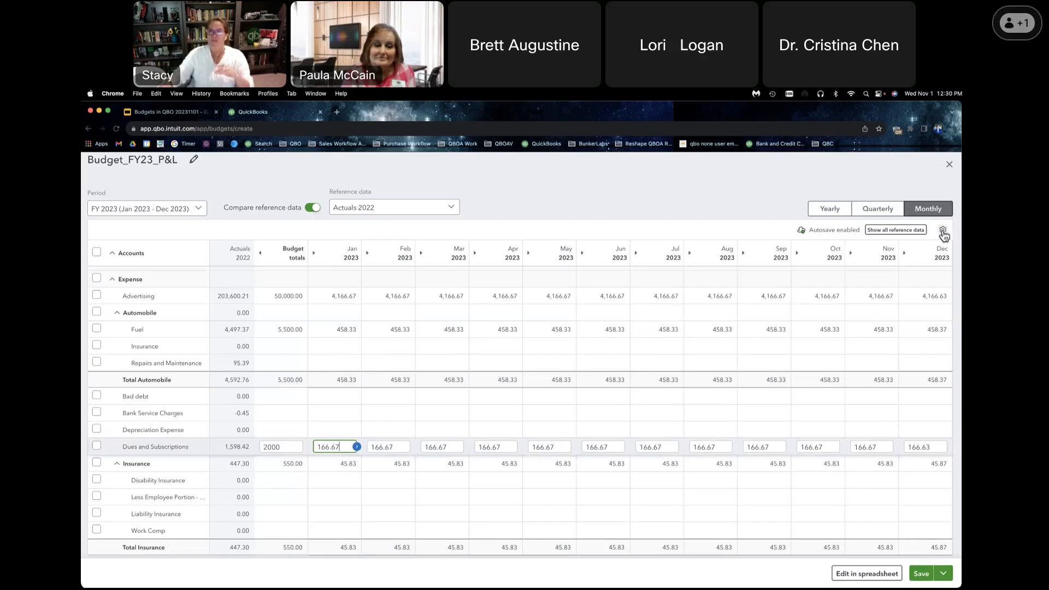
Step: Hide the empty rows in the budget grid through its display settings
left_click(943, 234)
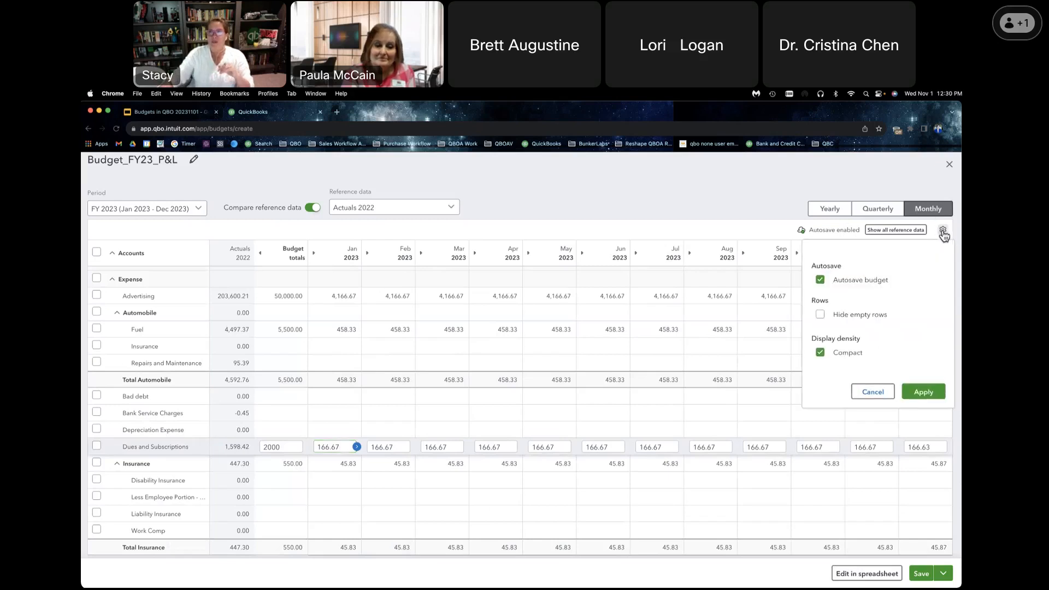
left_click(821, 315)
left_click(912, 394)
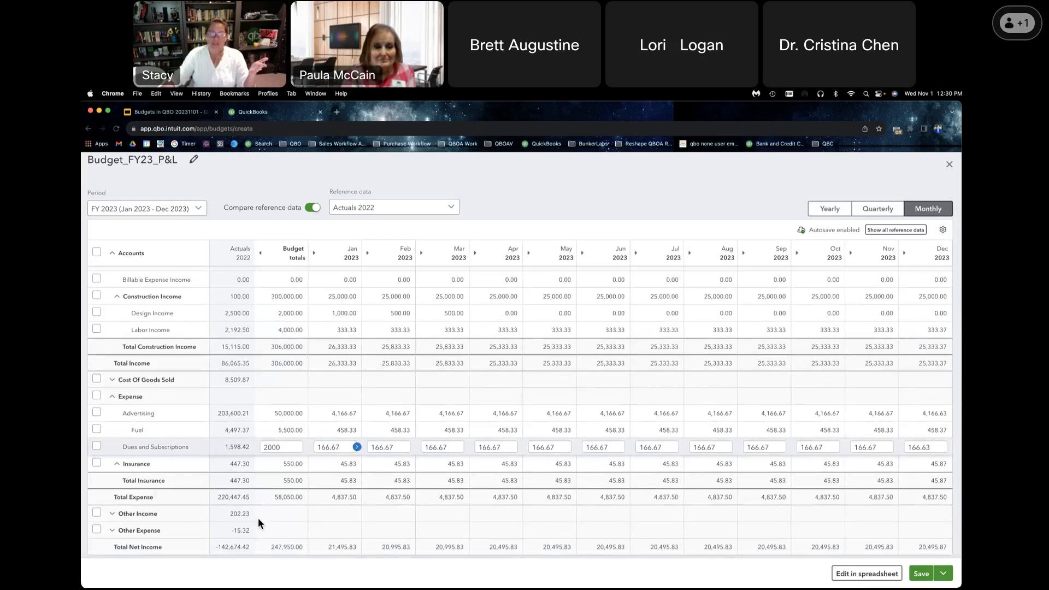
Step: Briefly expand the Other Income section to check its rows, and collapse the Expense section
left_click(112, 514)
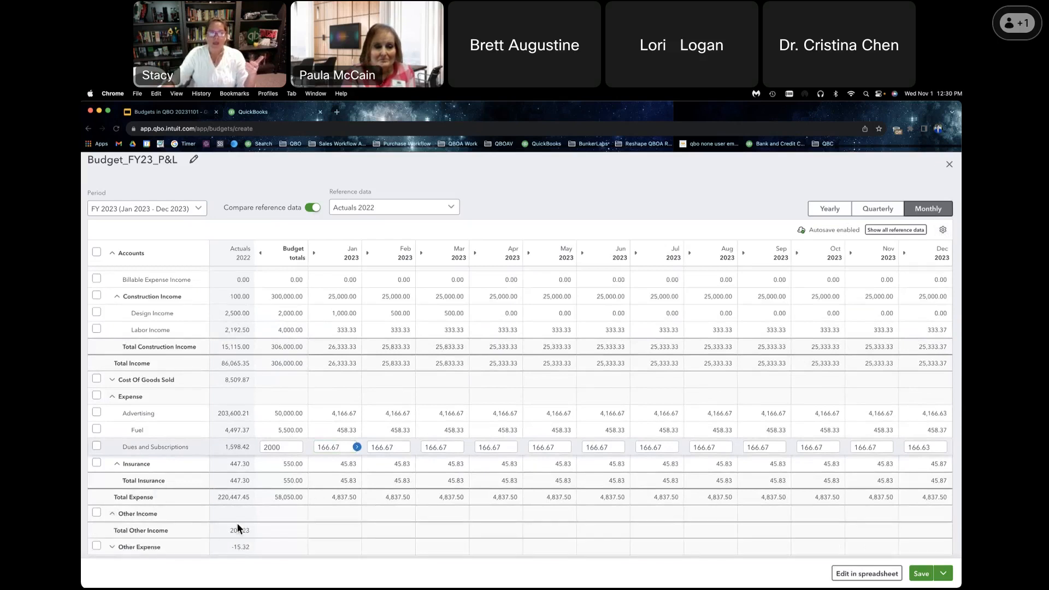
scroll(237, 523, "down", 1)
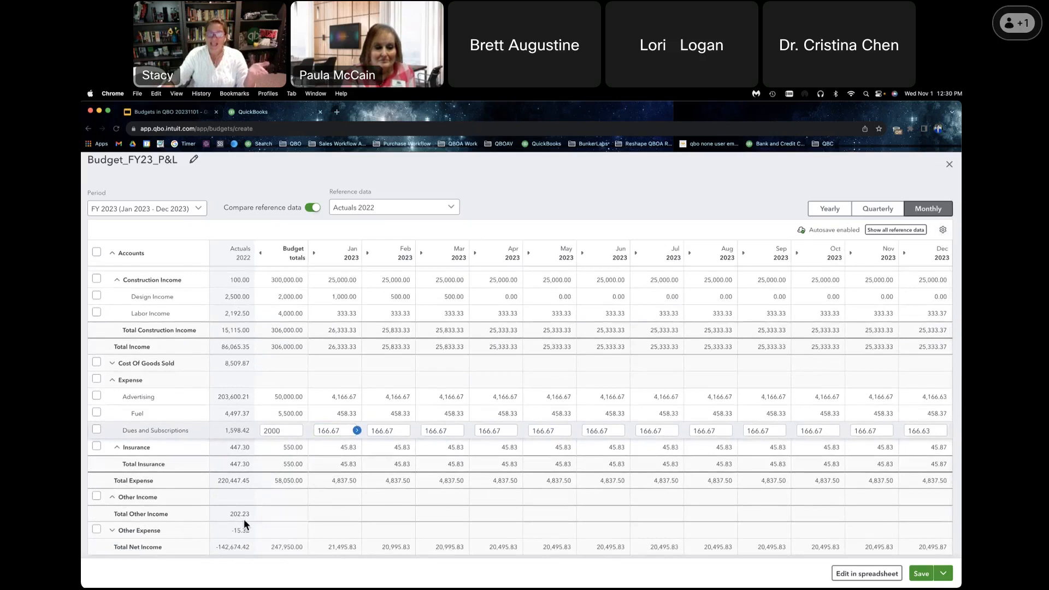
left_click(111, 497)
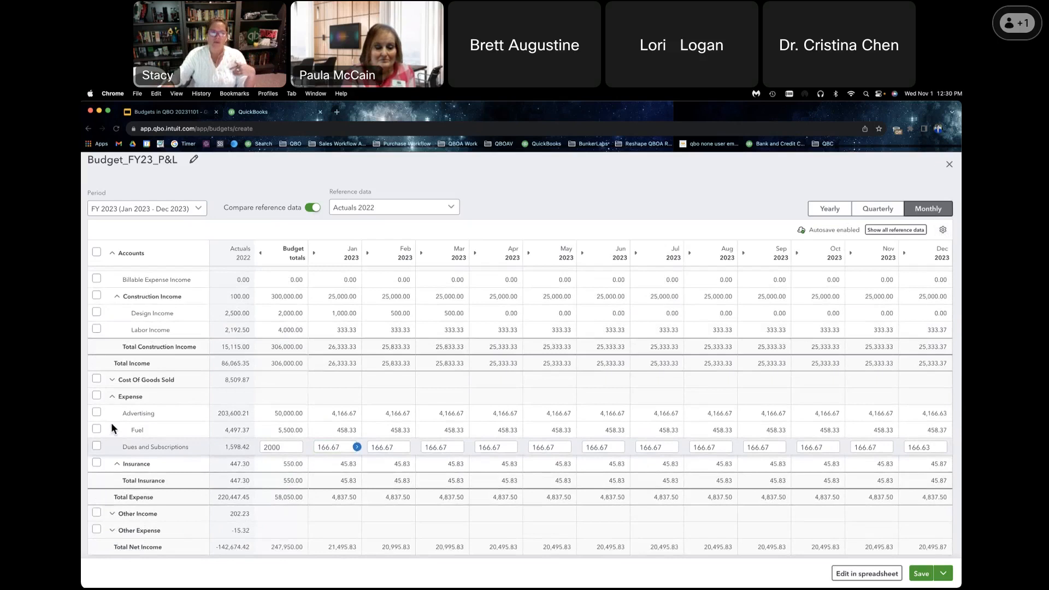
left_click(112, 396)
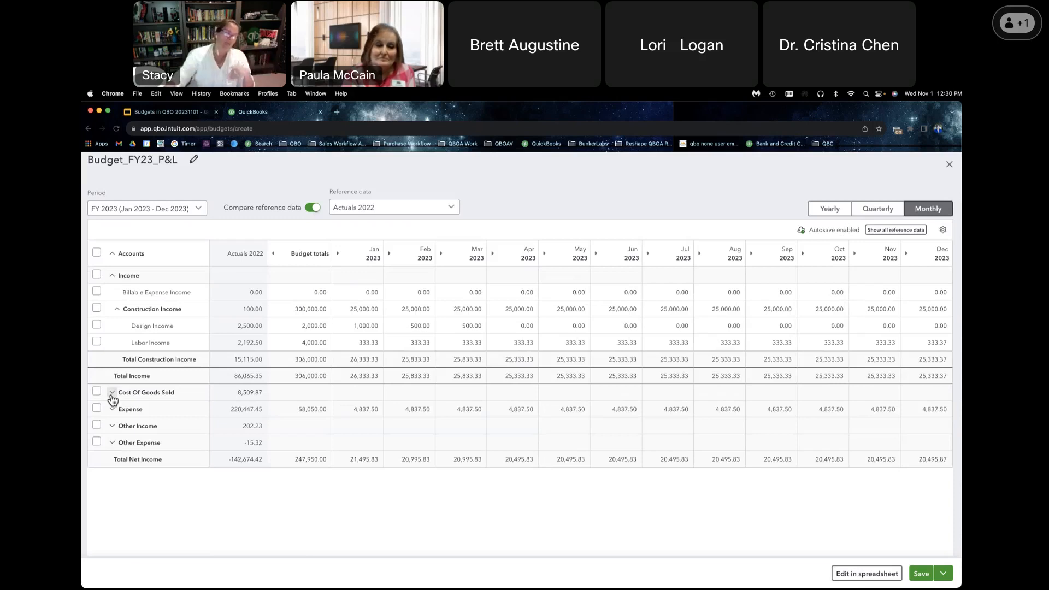
left_click(944, 231)
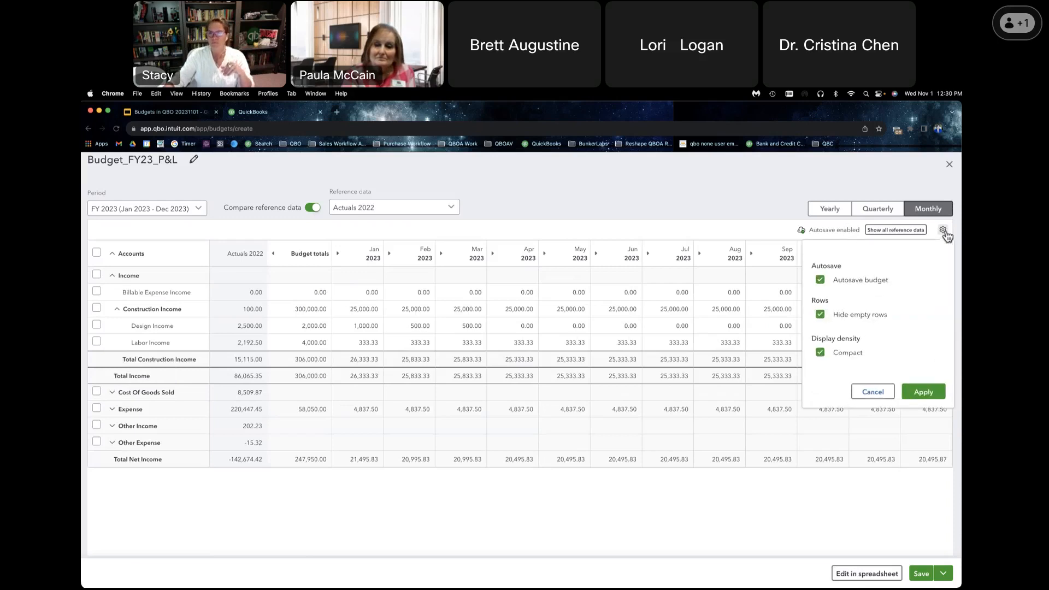
left_click(821, 355)
left_click(869, 390)
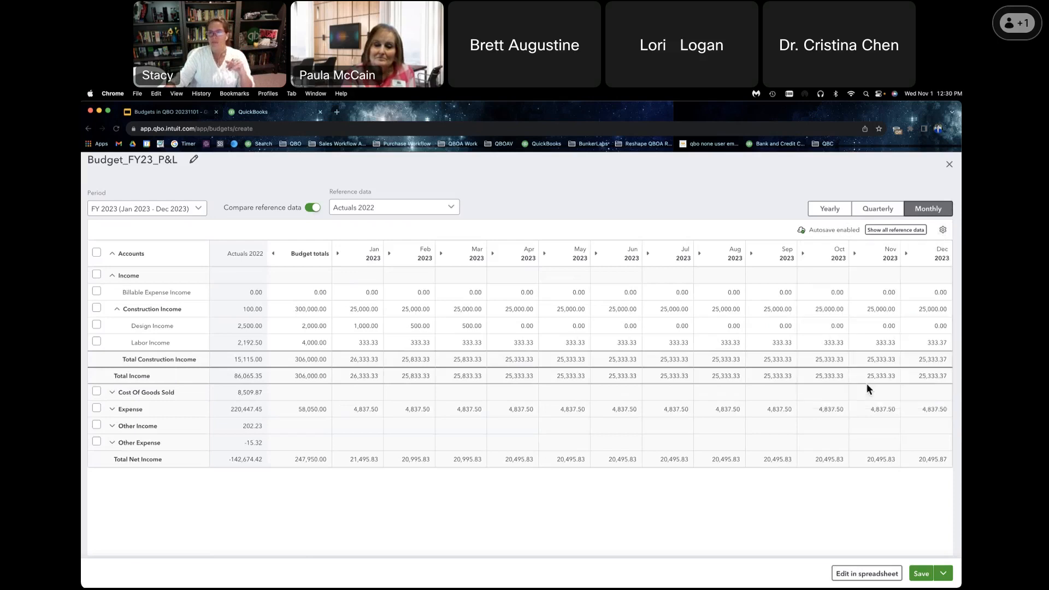
Step: Save the budget and answer the feedback survey with a rating of Extremely easy, closing the survey
left_click(923, 575)
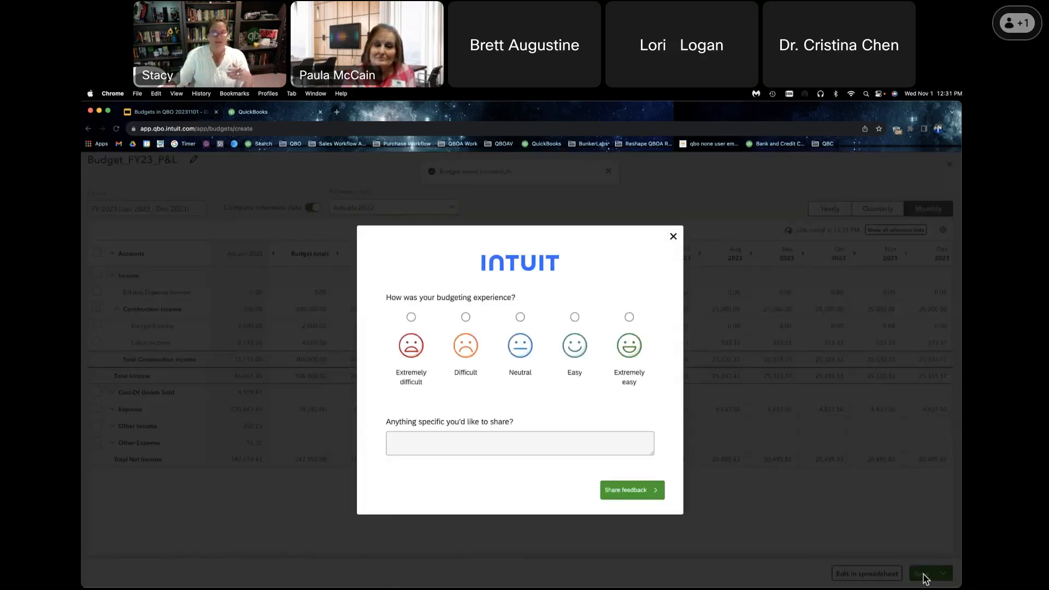
left_click(630, 316)
left_click(632, 494)
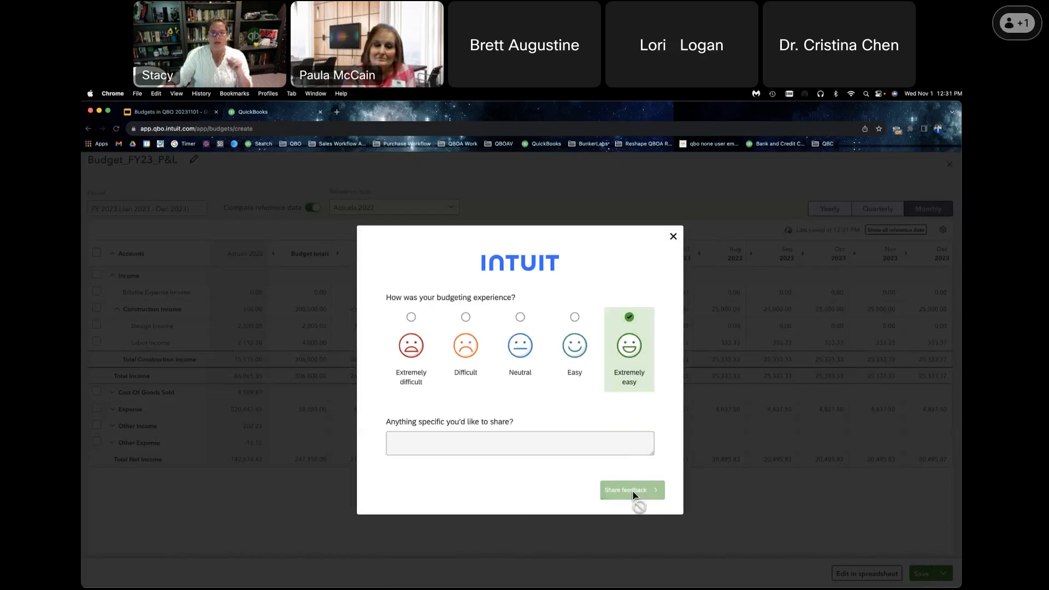
left_click(674, 237)
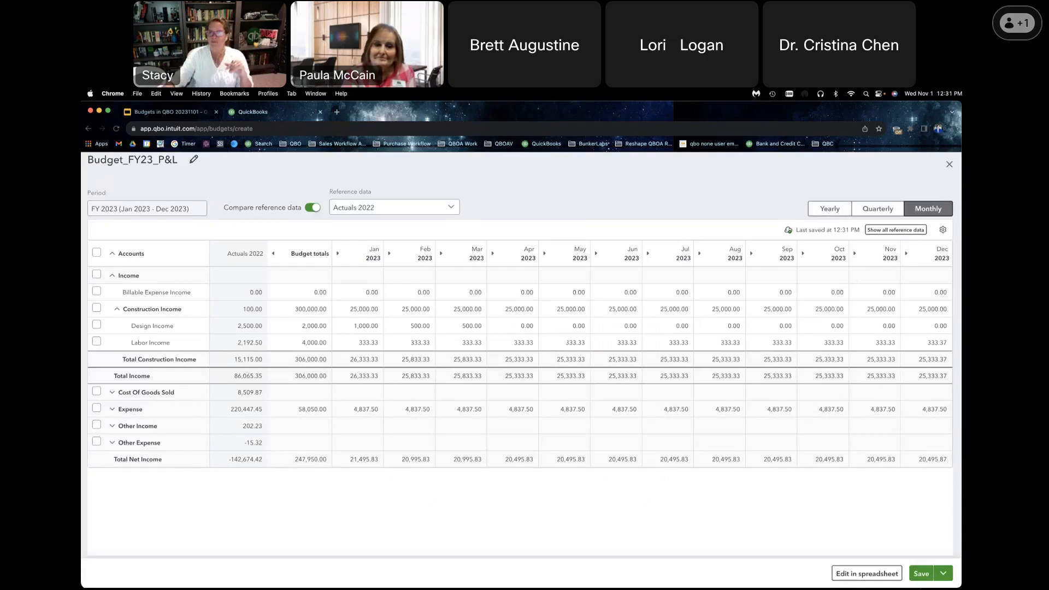
Step: Save and close the FY23 budget to return to the list of budgets
left_click(943, 575)
left_click(933, 555)
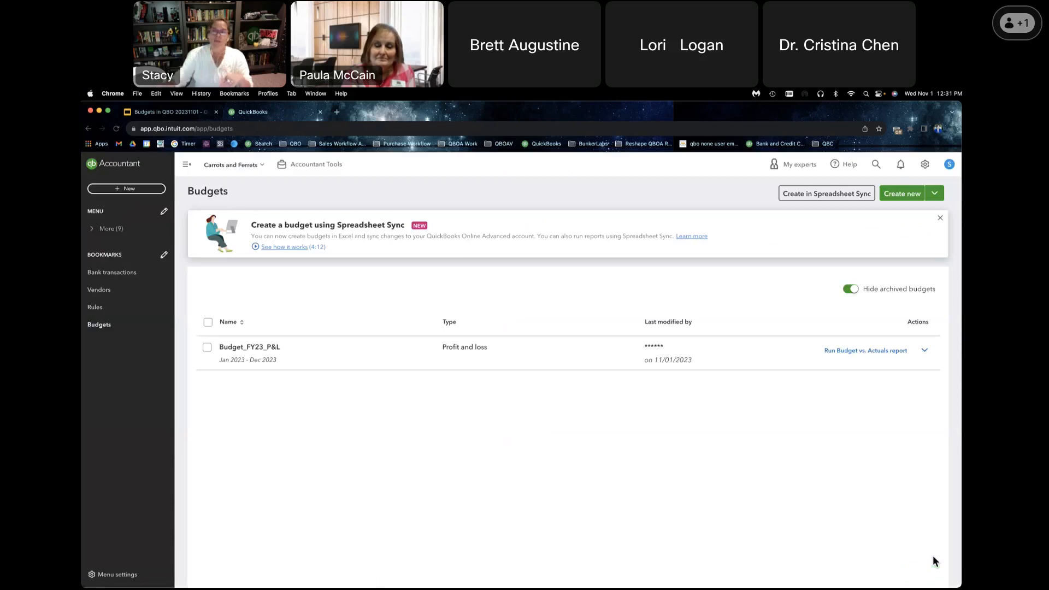
Step: Dismiss the Spreadsheet Sync banner and create another consolidated FY 2023 profit and loss budget with Actuals 2023 (YTD) as reference data
left_click(941, 220)
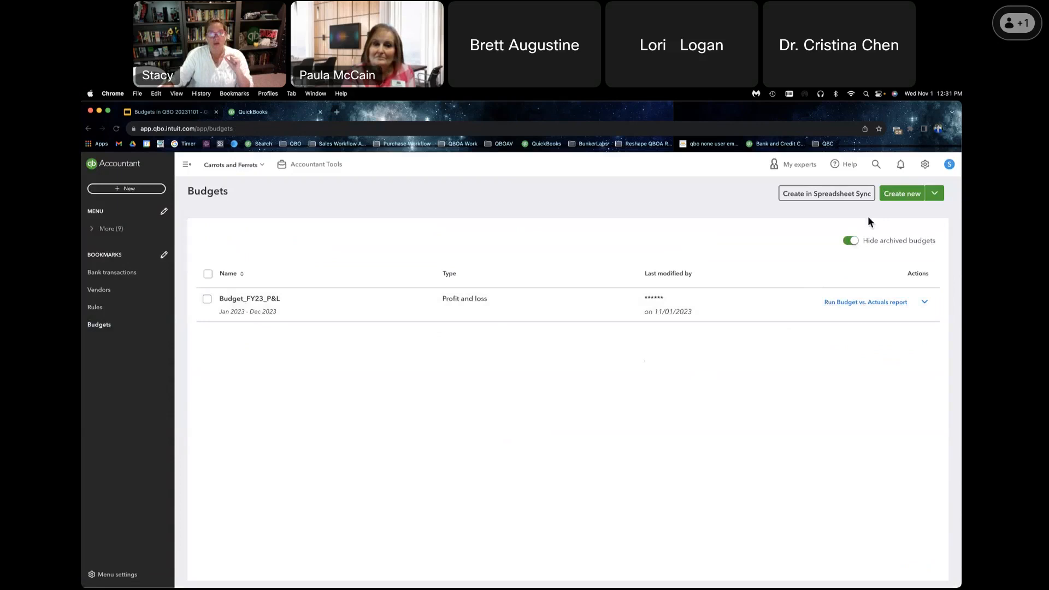
left_click(901, 194)
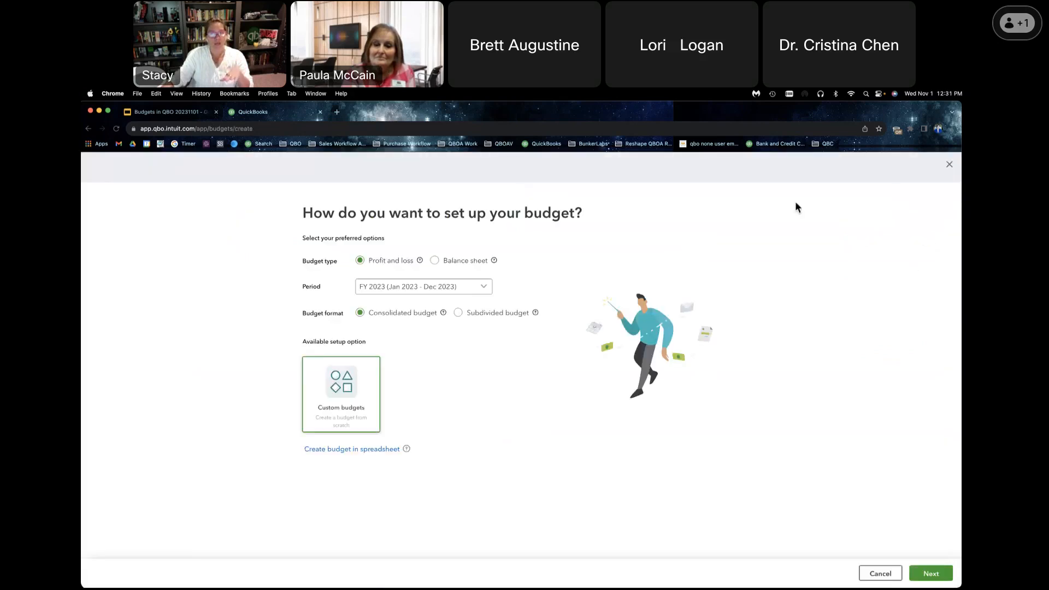
left_click(931, 574)
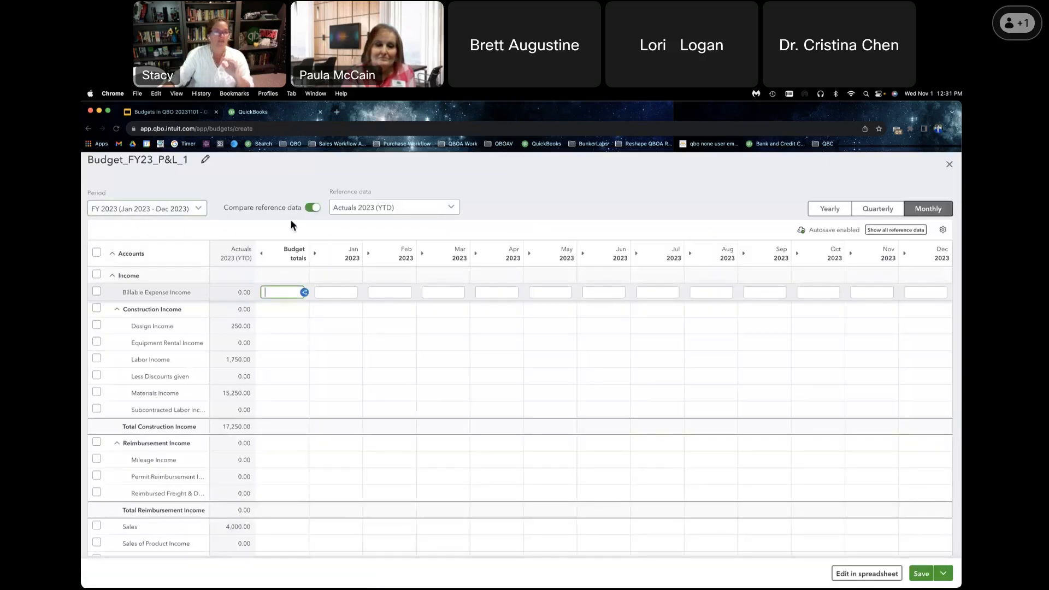
left_click(379, 214)
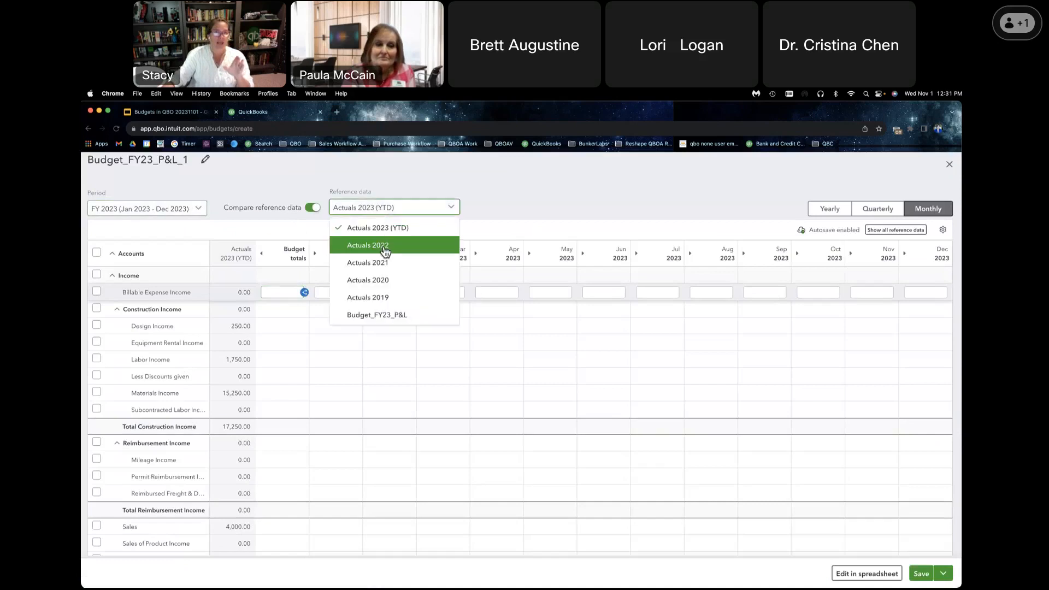
left_click(390, 231)
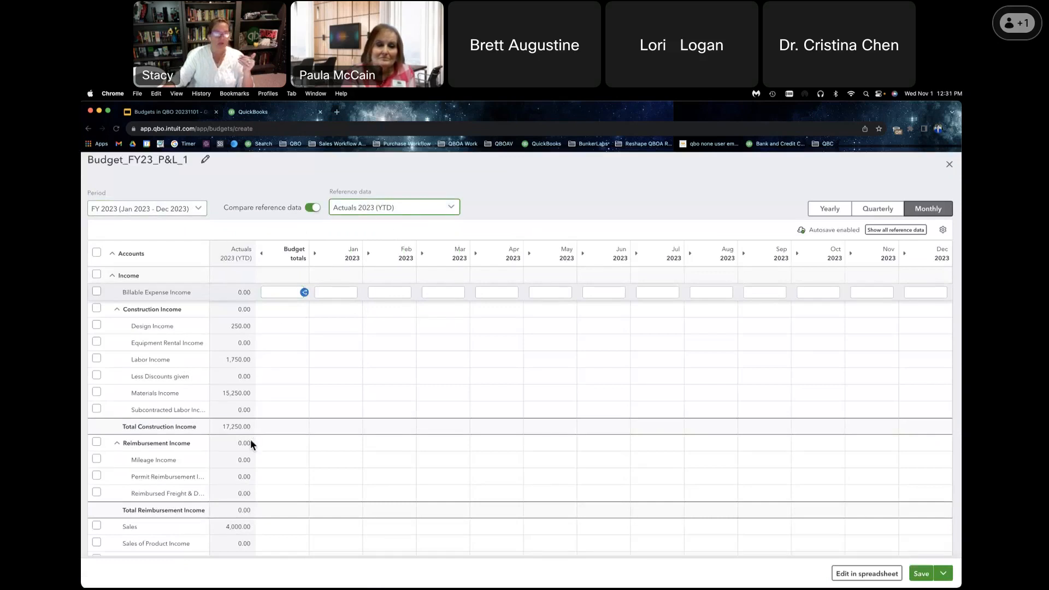
Step: Examine the 2023 year-to-date actuals for all accounts, from Income through Other Expense
scroll(250, 438, "down", 3)
scroll(250, 438, "down", 6)
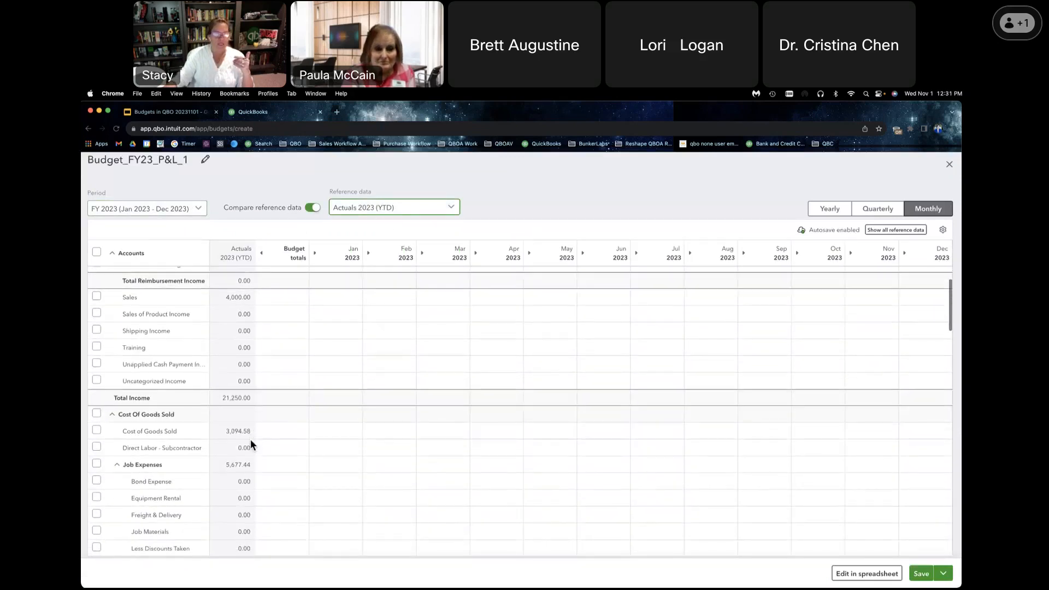
scroll(250, 438, "down", 7)
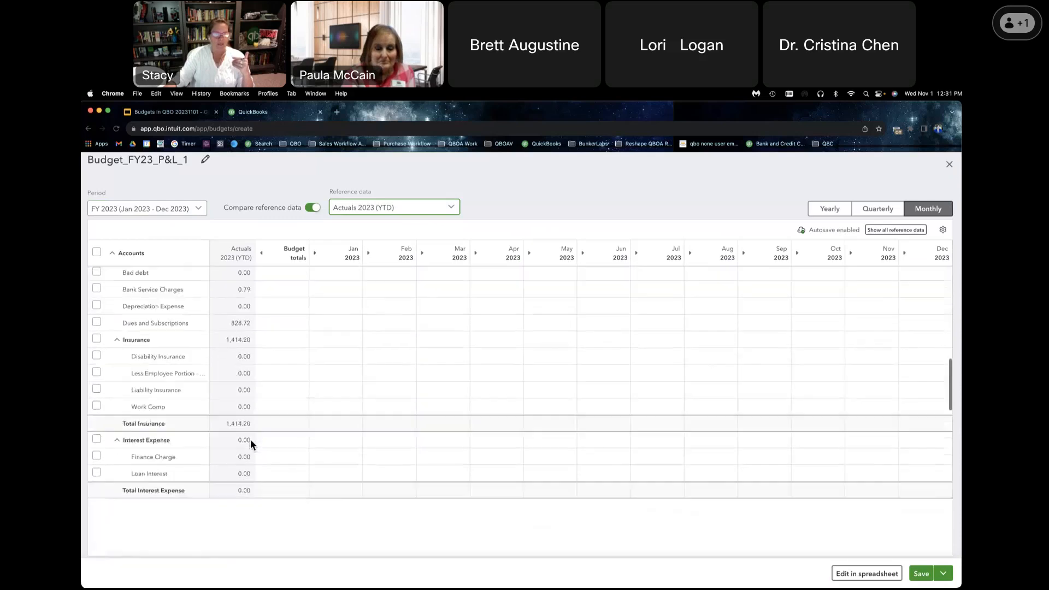
scroll(250, 442, "down", 8)
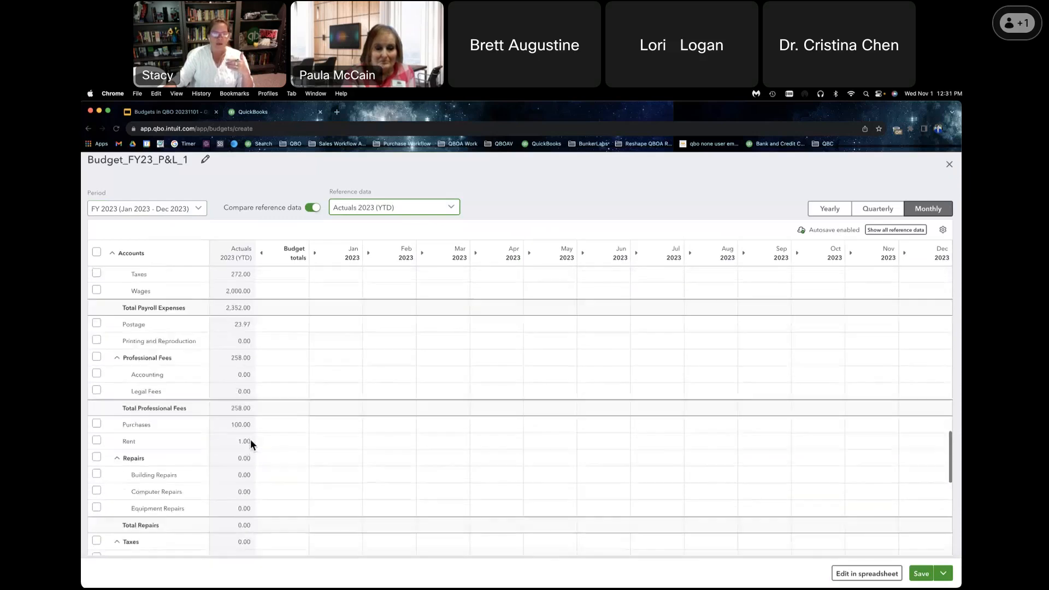
scroll(250, 438, "down", 3)
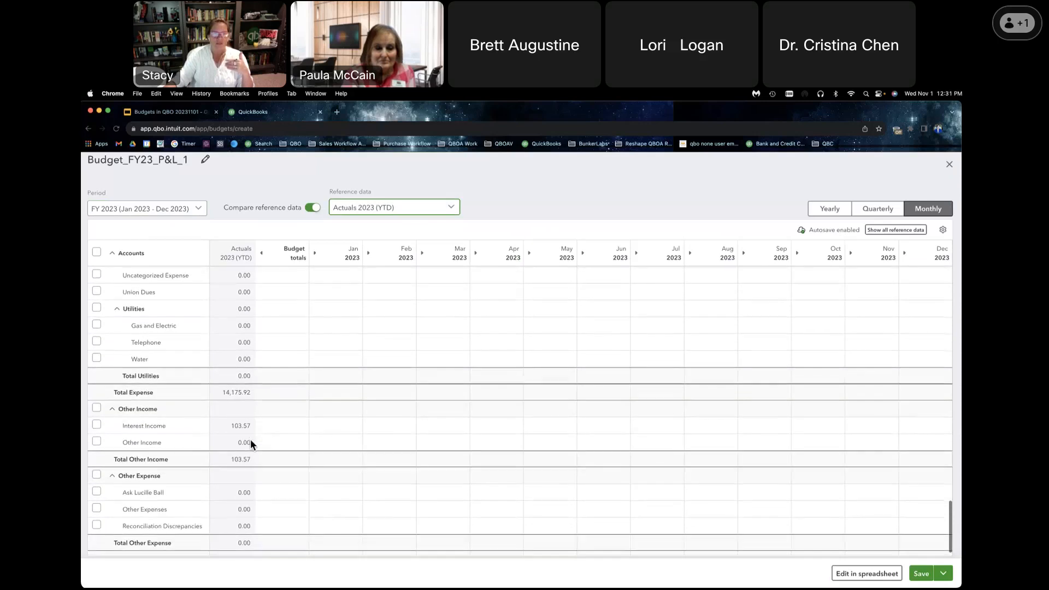
scroll(250, 442, "up", 12)
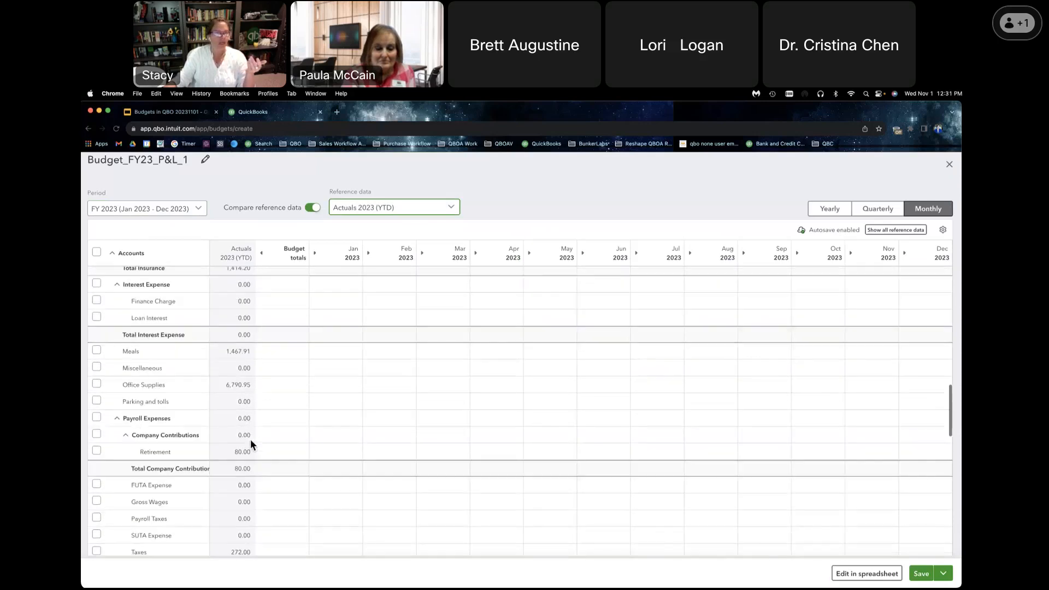
scroll(250, 440, "up", 15)
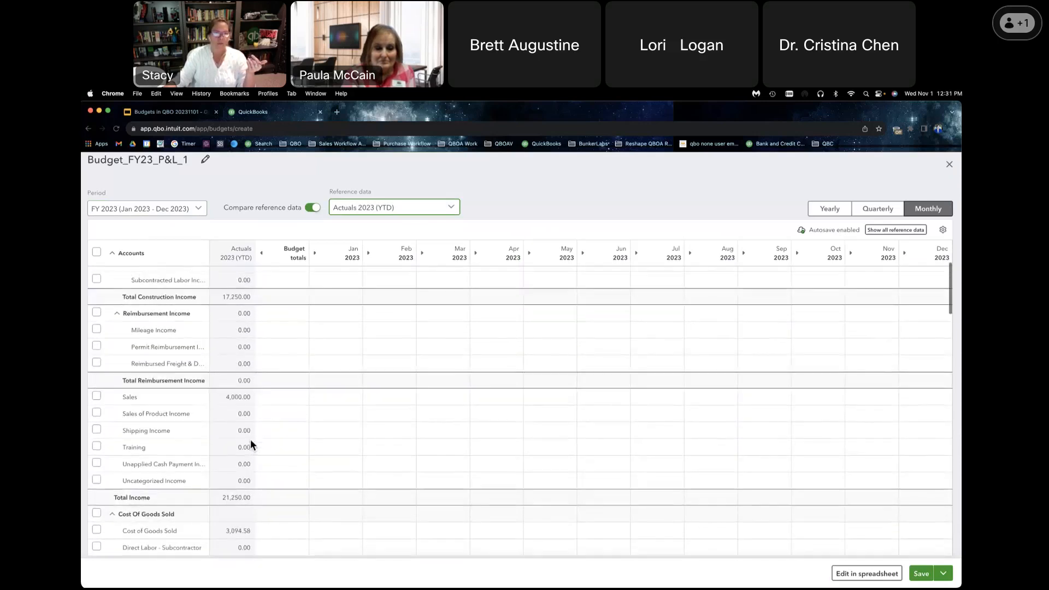
scroll(250, 439, "up", 2)
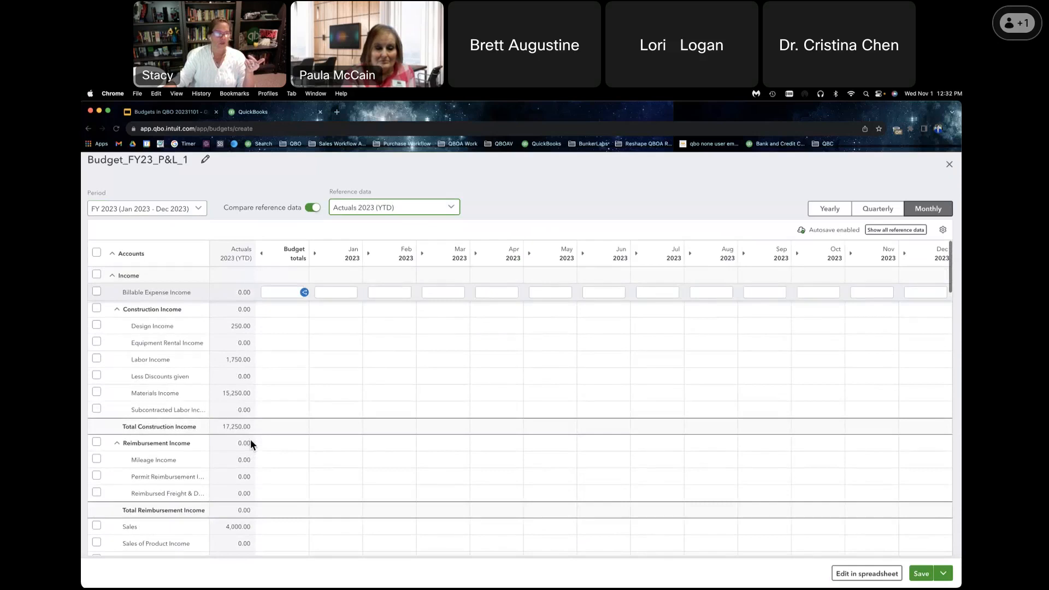
Step: Enter budget totals of 260 for Design Income, 1,800 for Labor Income and 16,000 for Materials Income
left_click(293, 326)
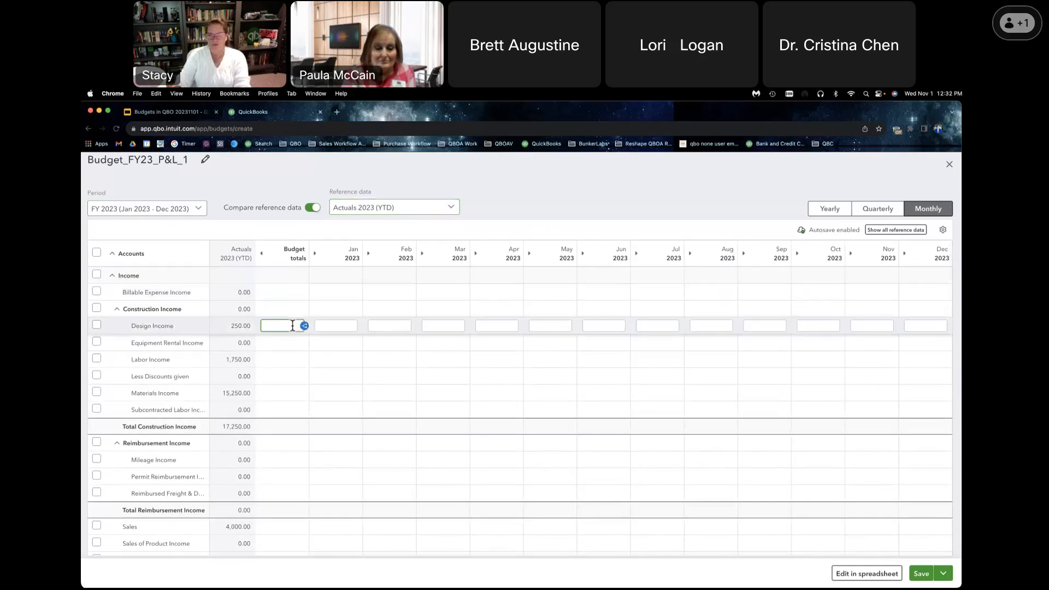
type("260.00")
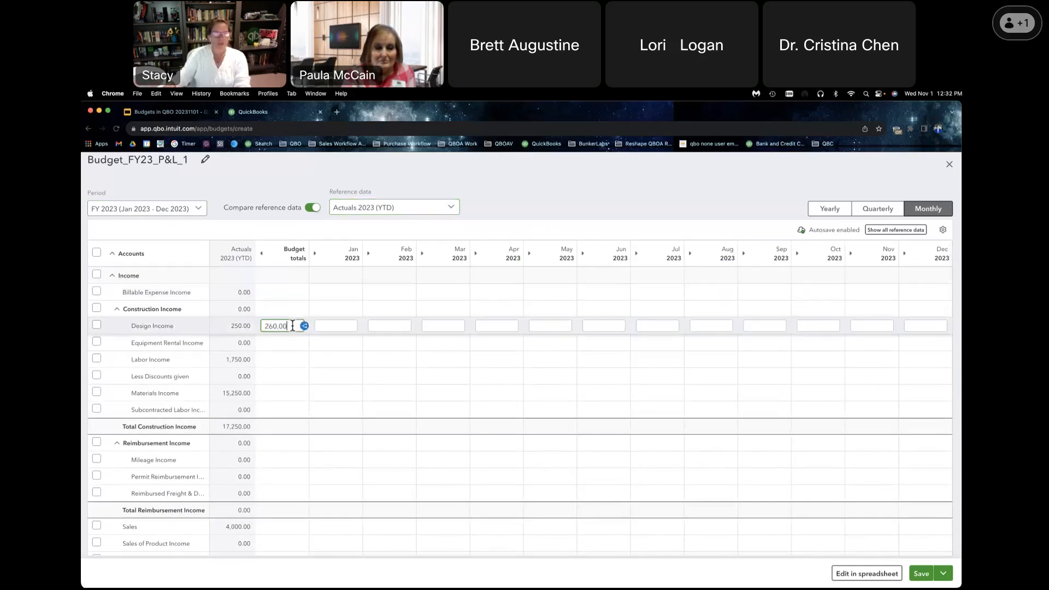
left_click(287, 360)
type("1800.0")
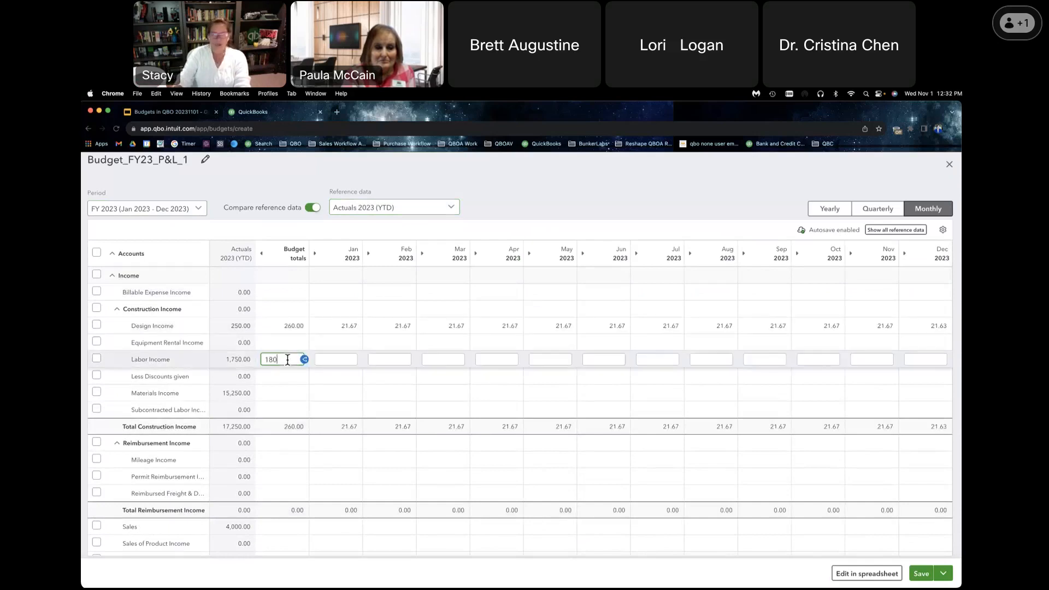
left_click(275, 392)
type("16000")
key("Tab")
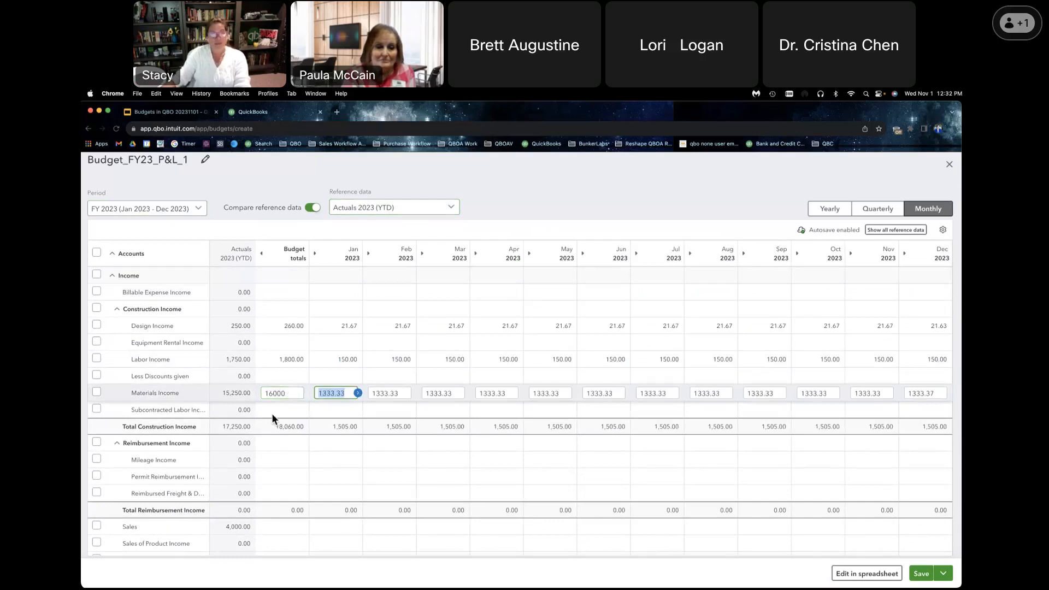
Step: Collapse the Reimbursement Income accounts and hide the empty rows in the budget grid
scroll(271, 414, "down", 3)
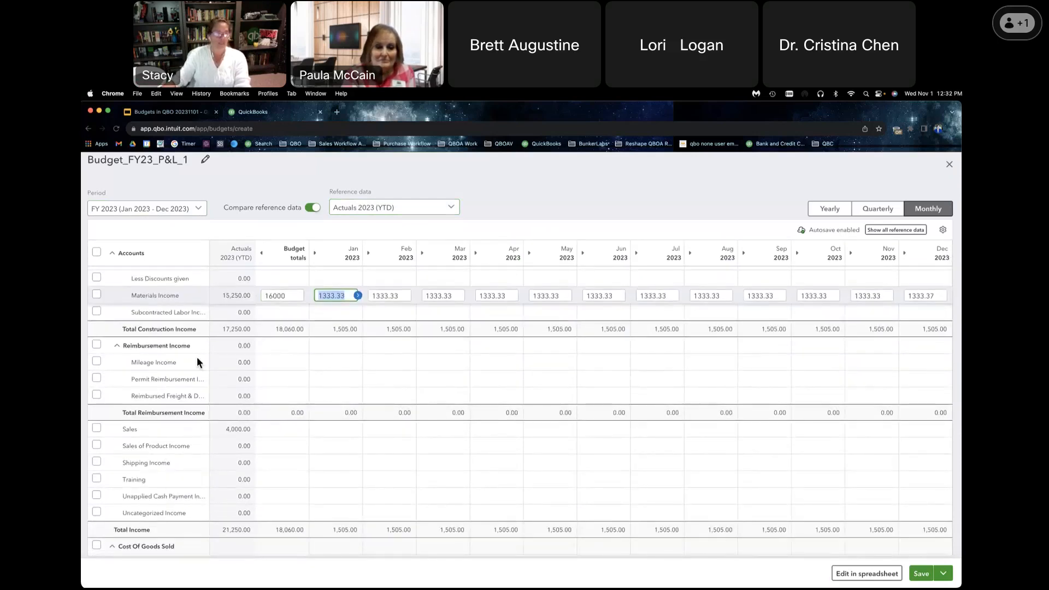
left_click(118, 347)
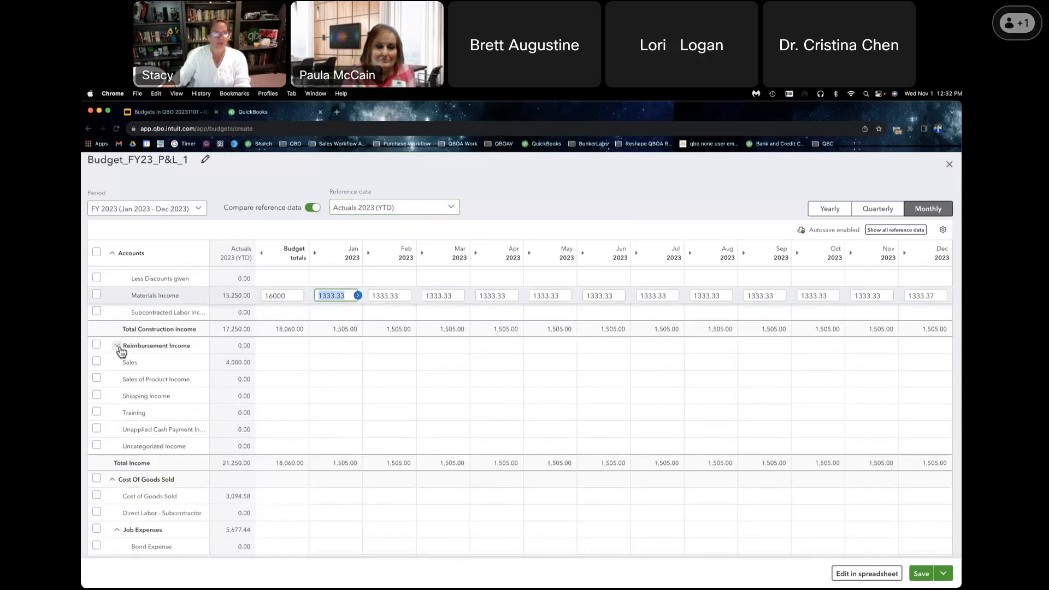
left_click(944, 232)
left_click(822, 316)
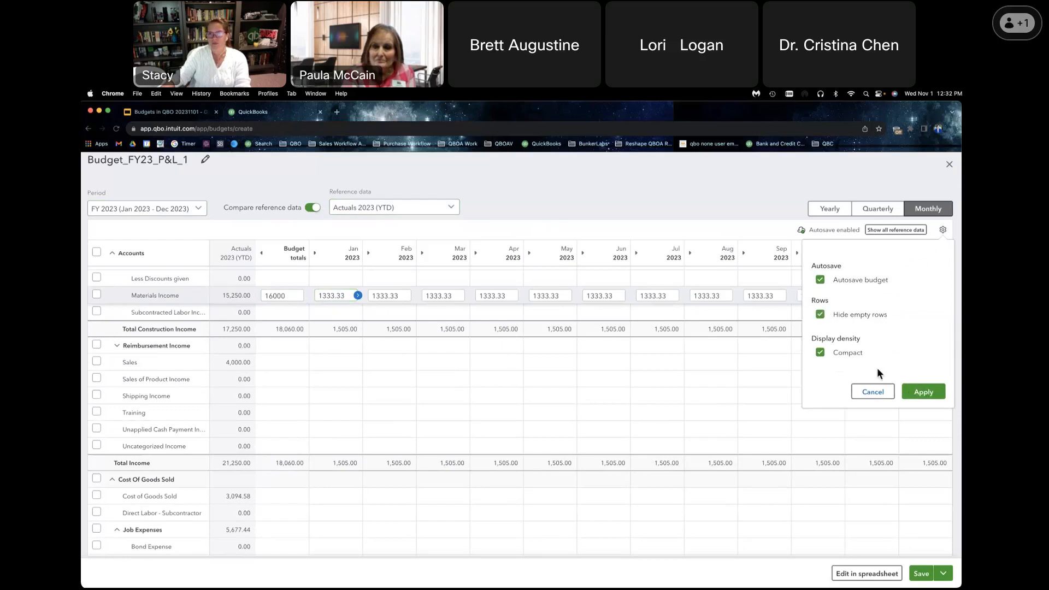
left_click(922, 392)
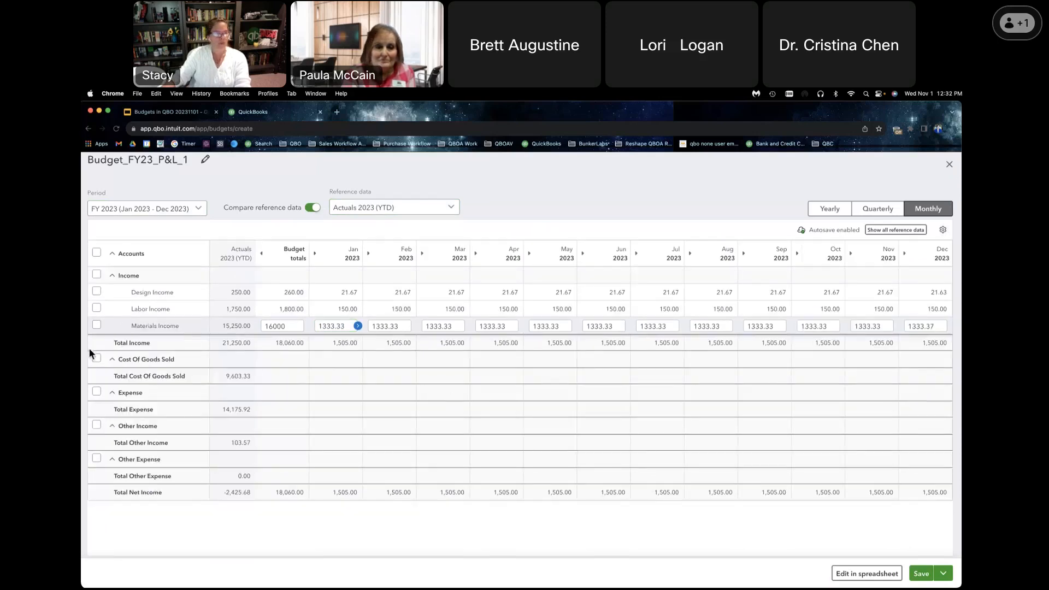
Step: Collapse and expand the Cost Of Goods Sold section to look for its account rows
left_click(112, 359)
left_click(112, 360)
left_click(270, 376)
left_click(112, 359)
left_click(111, 359)
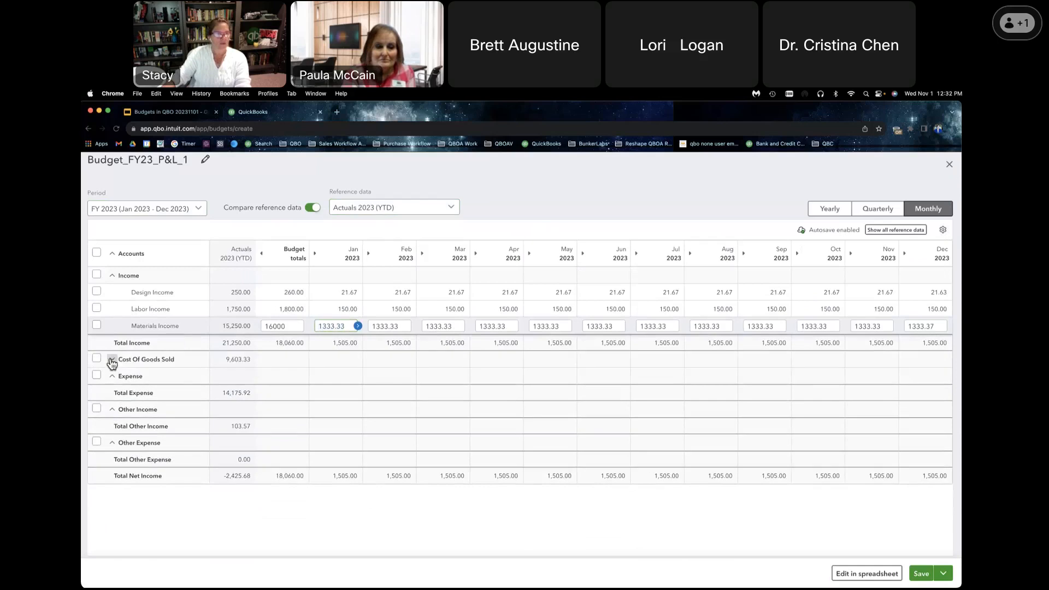
Step: Show the empty rows in the budget grid again
left_click(940, 228)
left_click(820, 315)
left_click(923, 392)
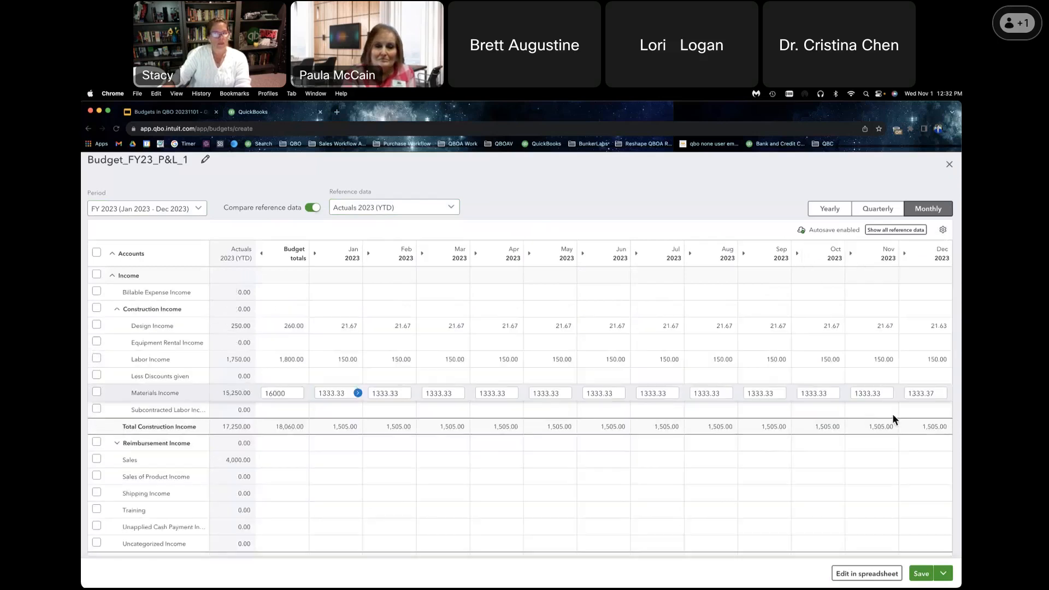
Step: Enter a budget total of 4,100 for the Sales account
scroll(259, 463, "down", 5)
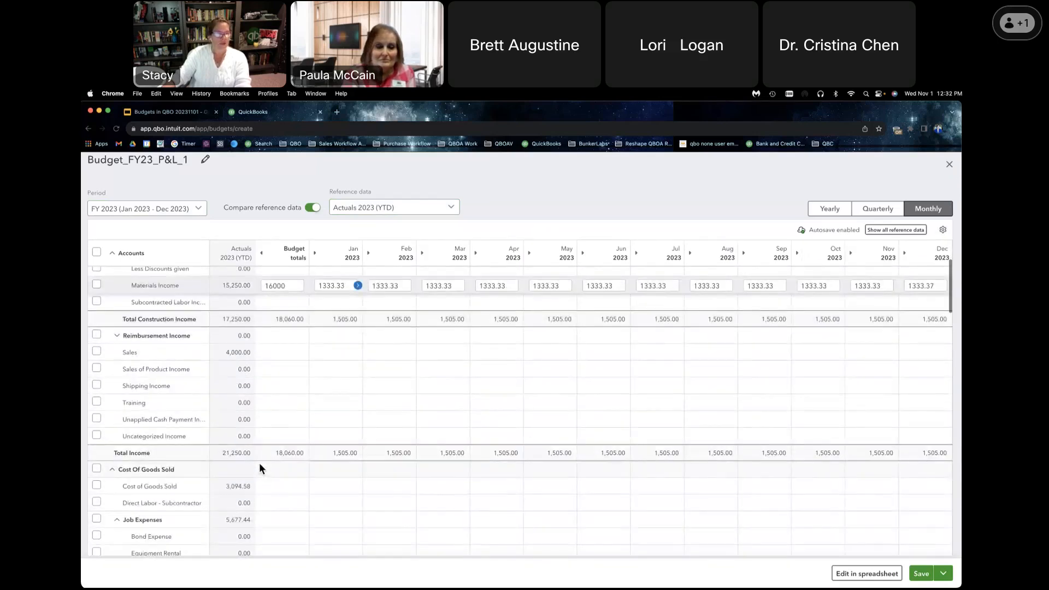
left_click(275, 324)
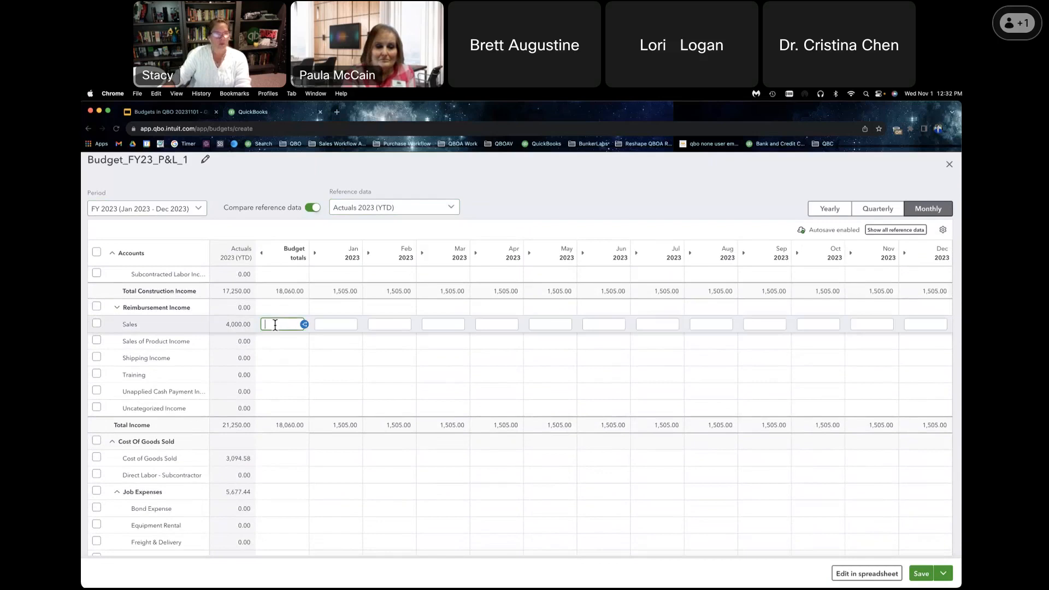
type("45")
key("BackSpace")
key("BackSpace")
key("BackSpace")
key("BackSpace")
key("BackSpace")
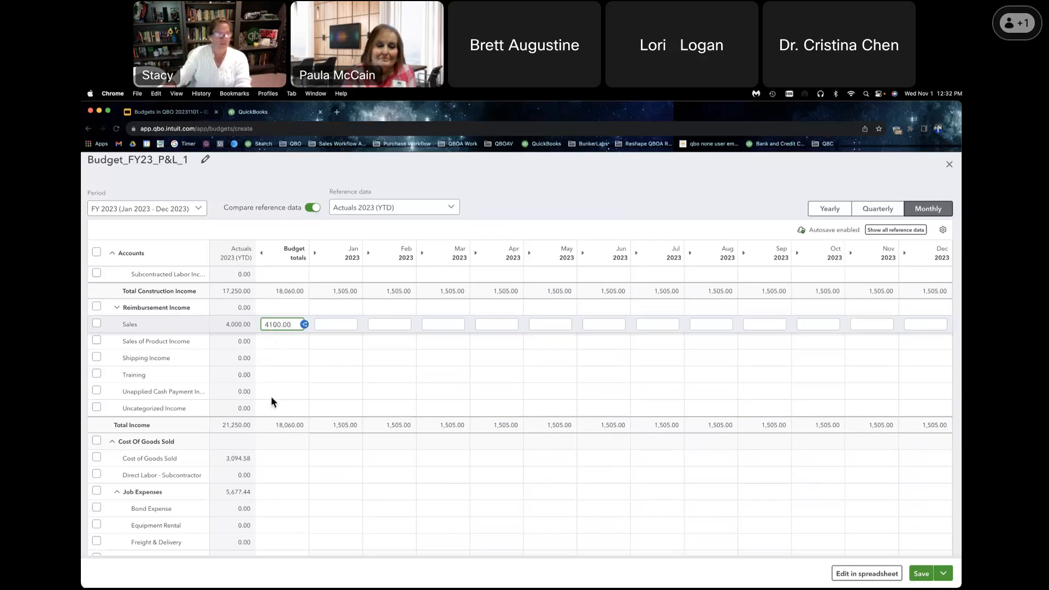
Step: Enter budget totals of 4,000 for Cost of Goods Sold, 5,700 for Job Expenses and 50 for Permits and Licenses
scroll(276, 394, "down", 3)
left_click(266, 383)
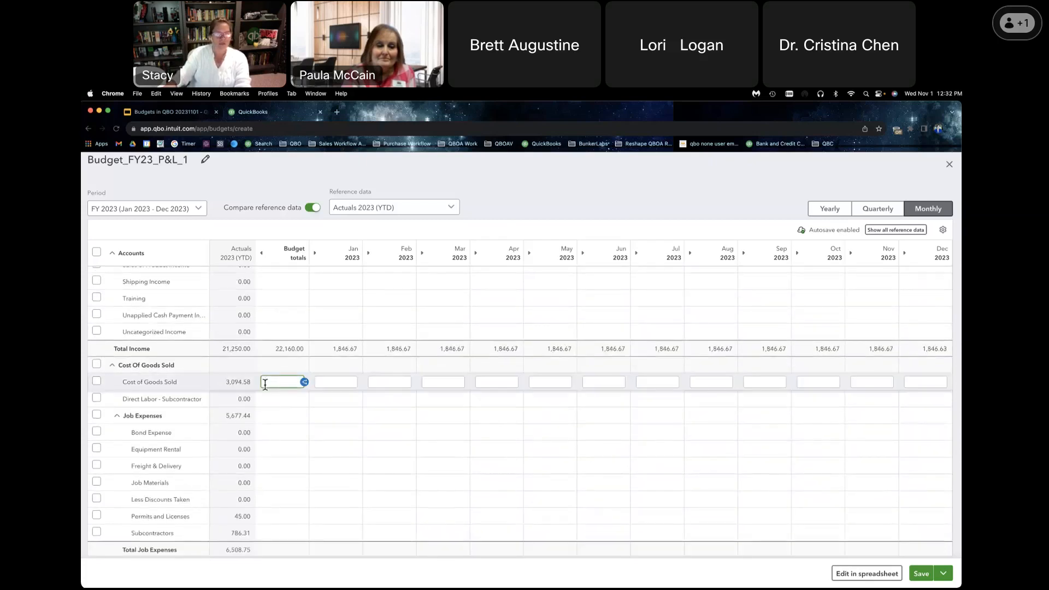
type("1000.")
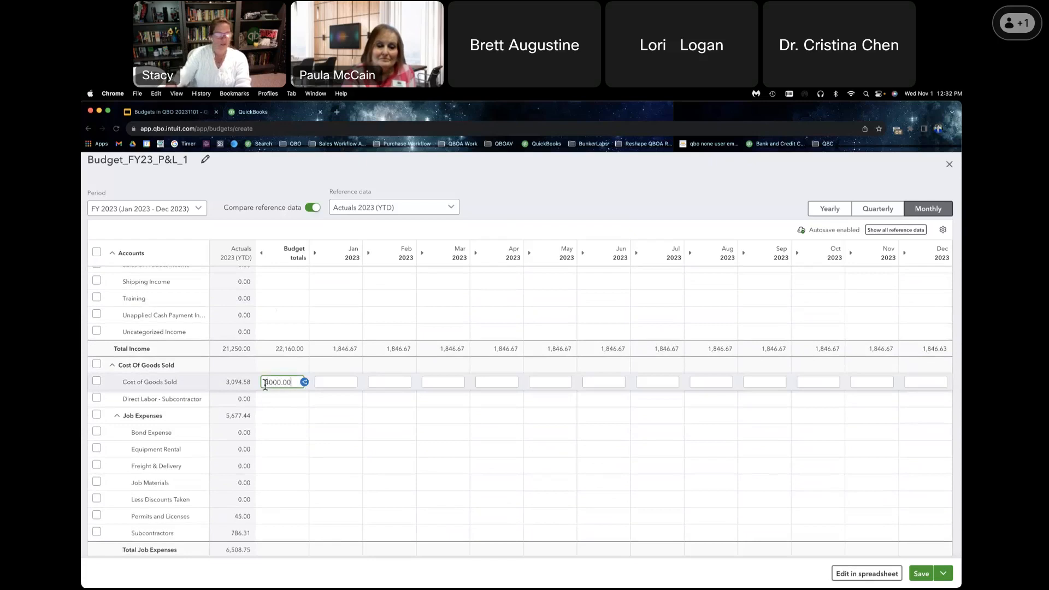
left_click(270, 416)
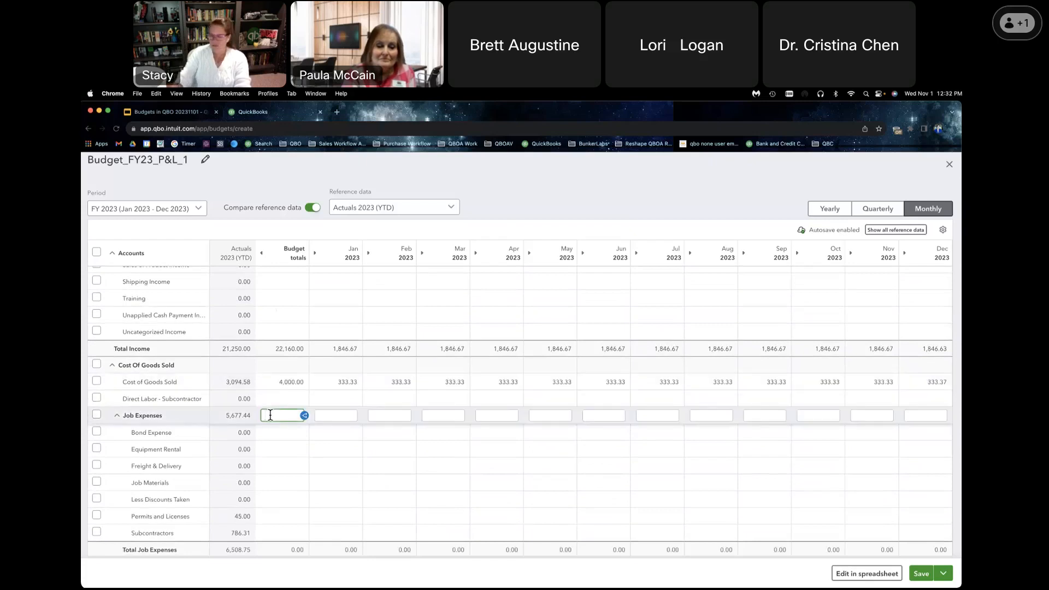
key("BackSpace")
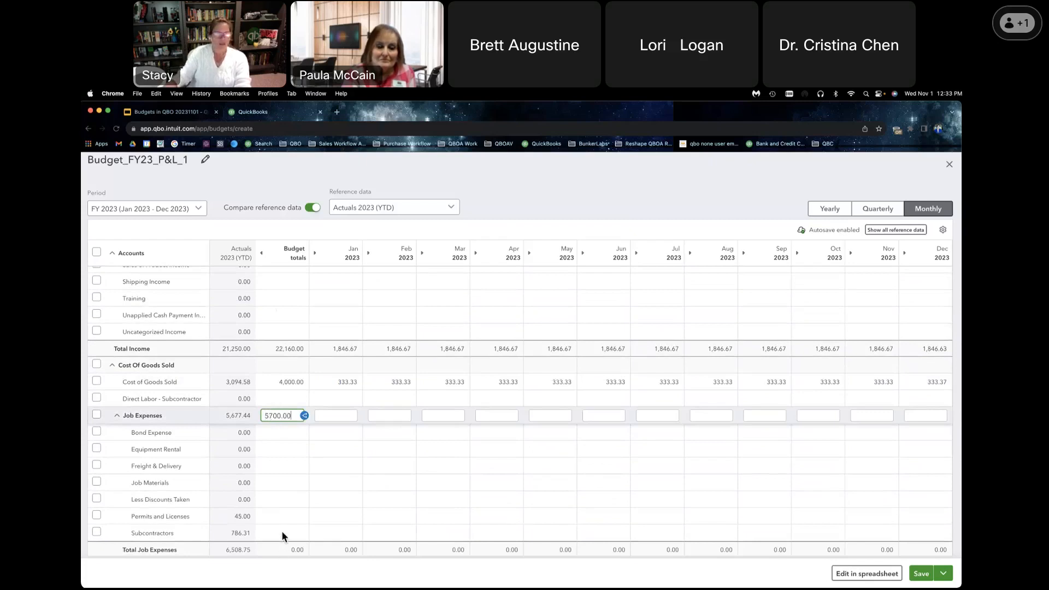
left_click(283, 517)
type("50.0")
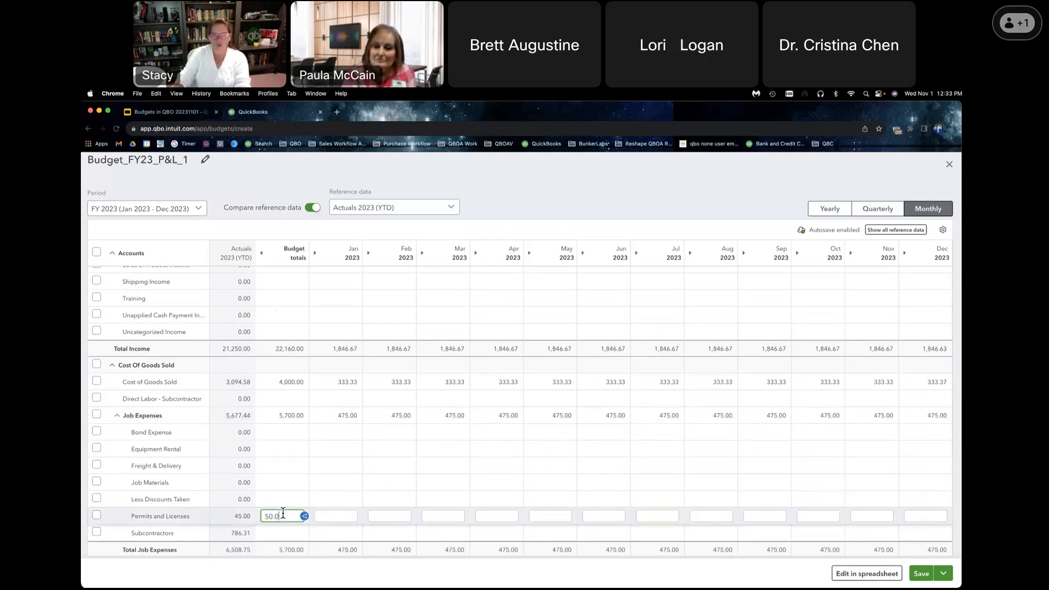
key("Tab")
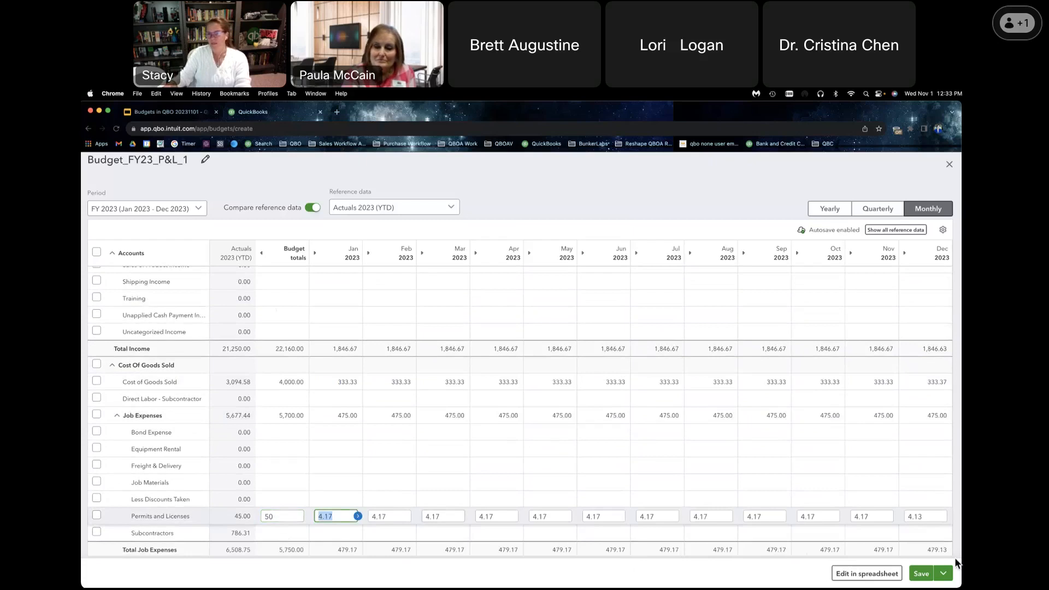
Step: Save and close the new budget, and reopen Budget_FY23_P&L_1 for viewing and editing from the budget list
left_click(944, 577)
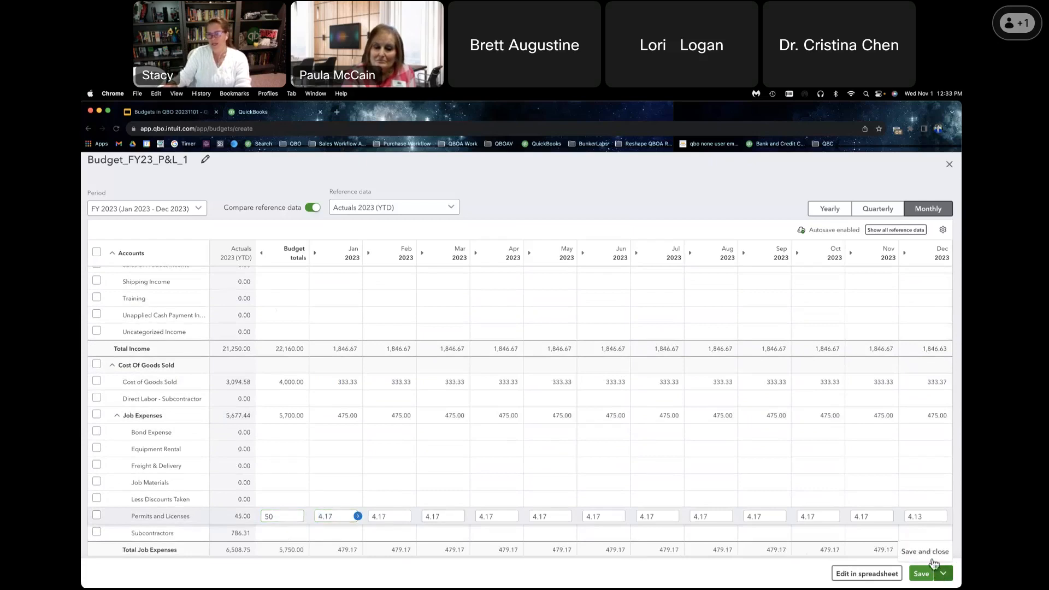
left_click(932, 552)
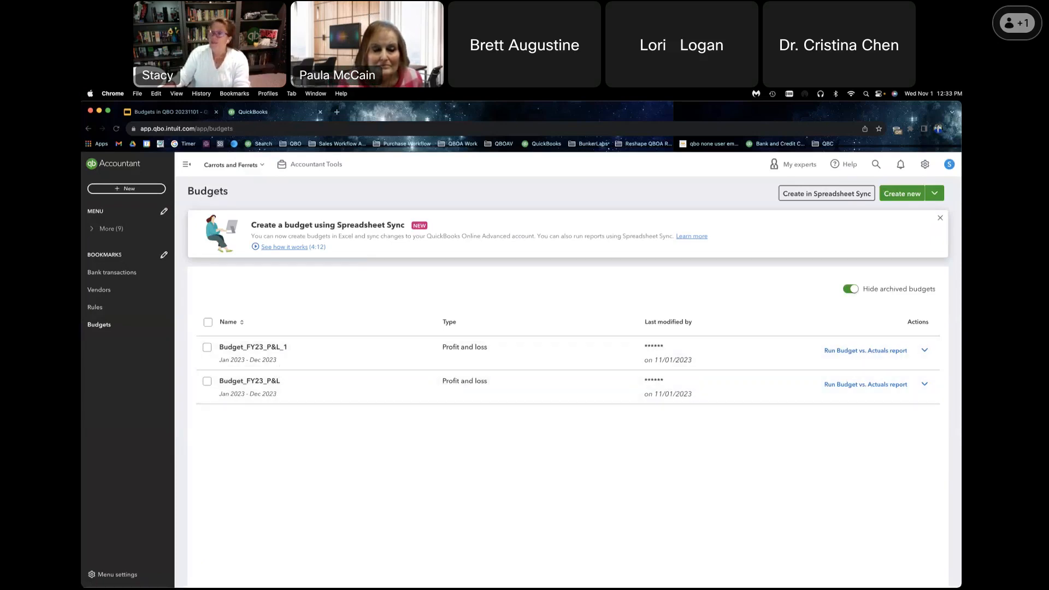
left_click(926, 352)
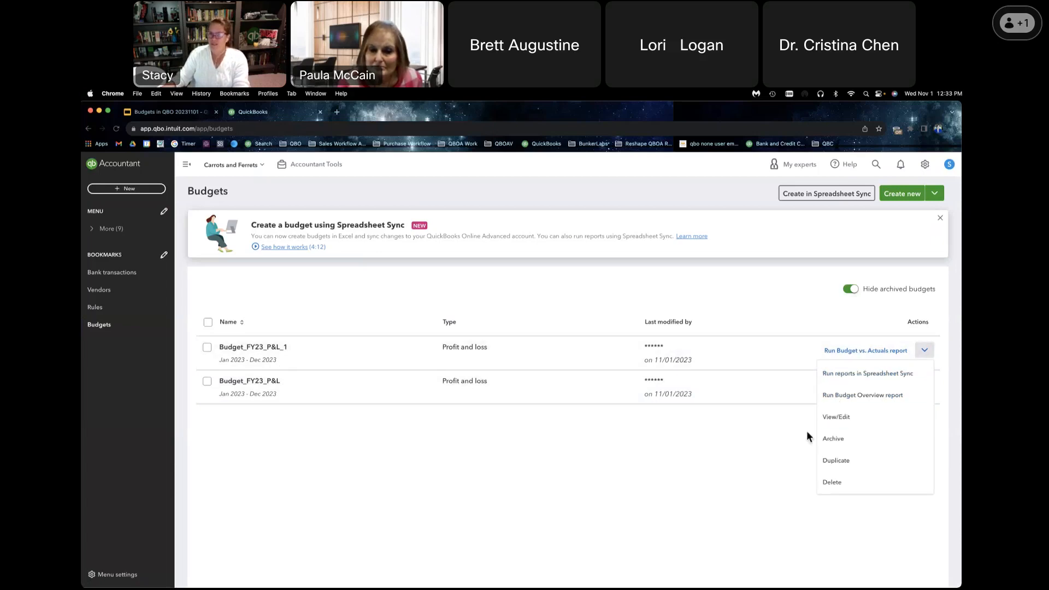
left_click(837, 416)
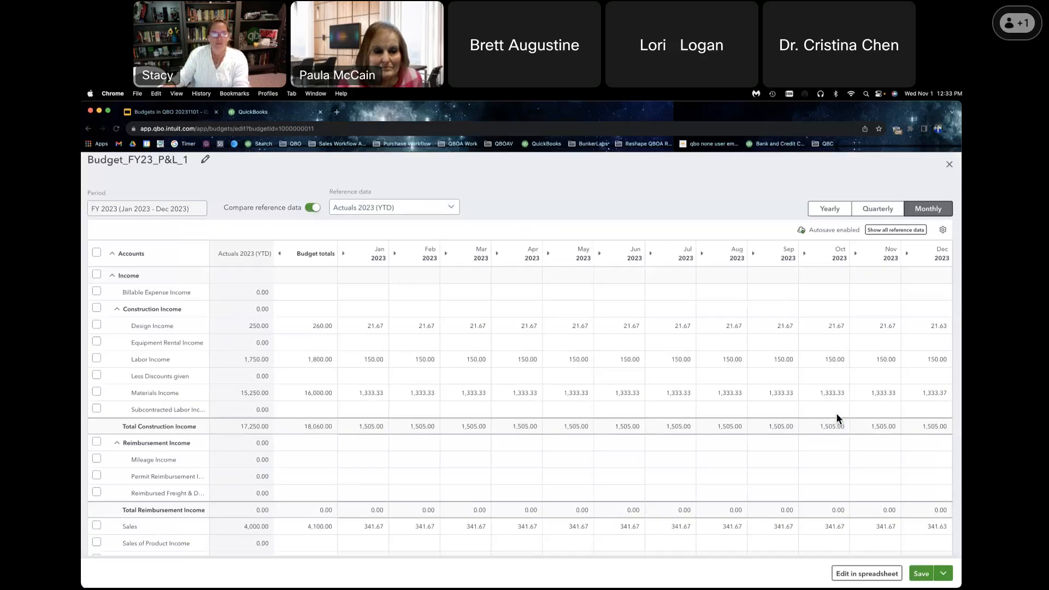
Step: Highlight the FY 2023 period of Budget_FY23_P&L_1, and save and close the budget
left_click(168, 209)
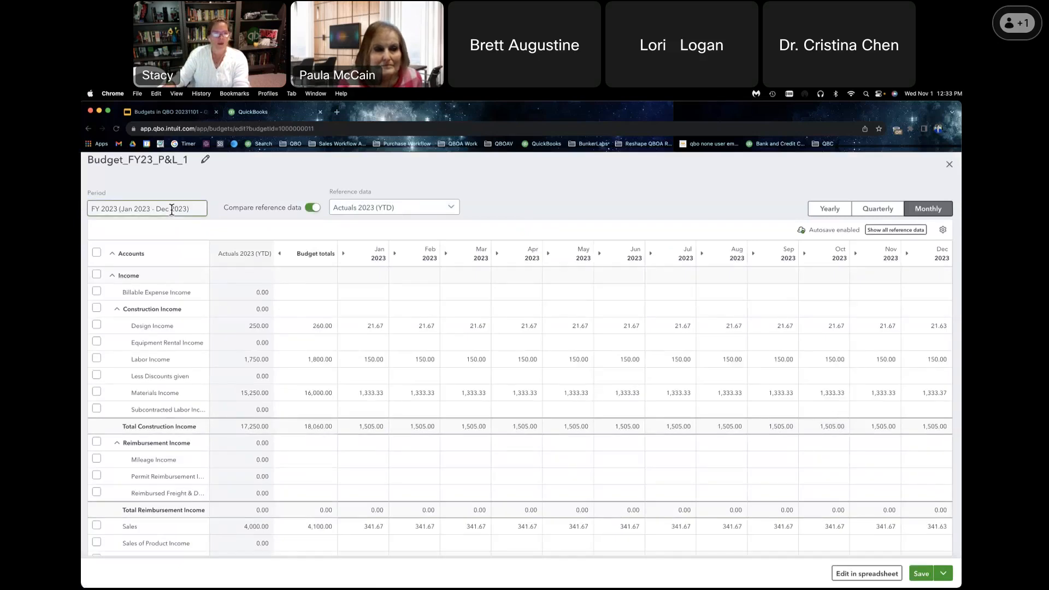
left_click_drag(194, 209, 92, 207)
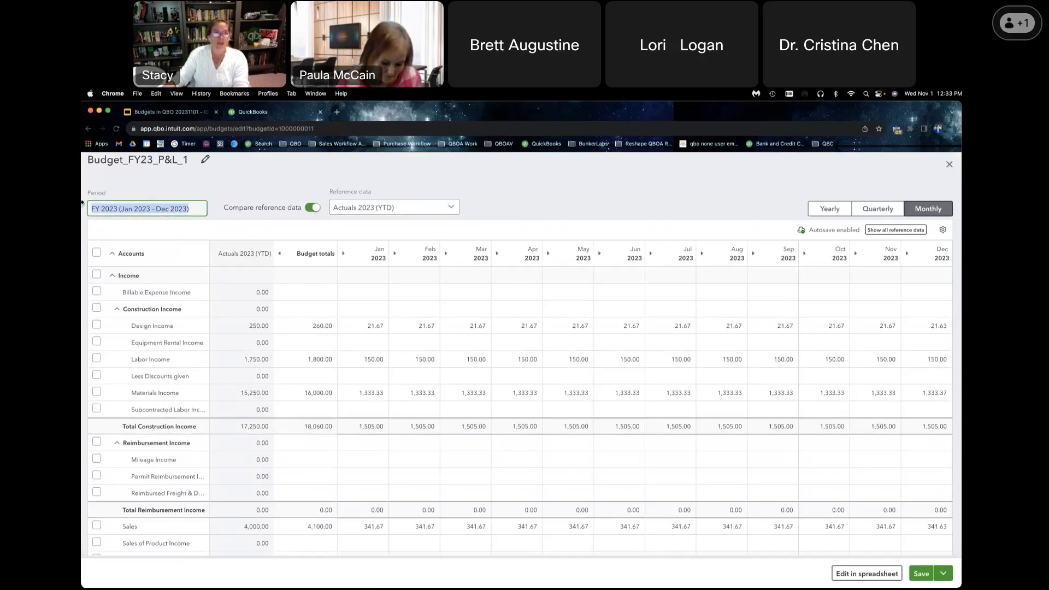
left_click(146, 211)
left_click_drag(185, 210, 84, 205)
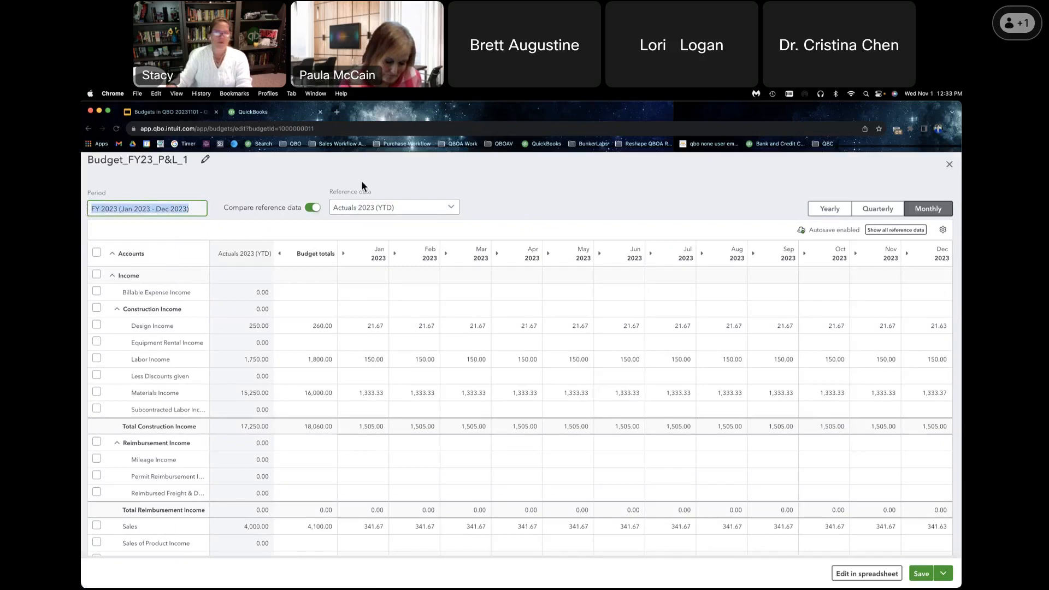
left_click(928, 576)
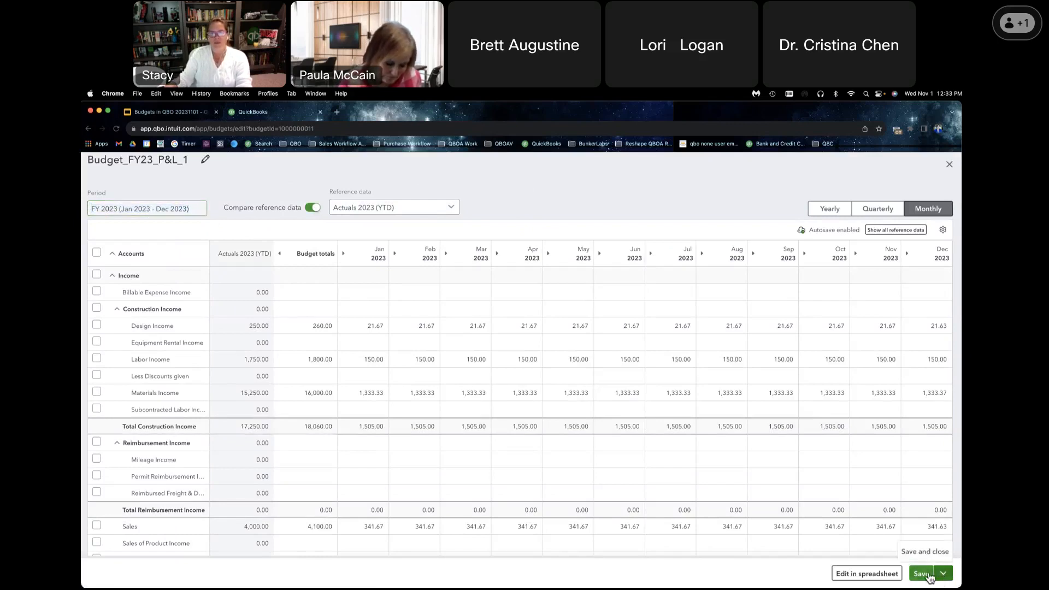
left_click(928, 552)
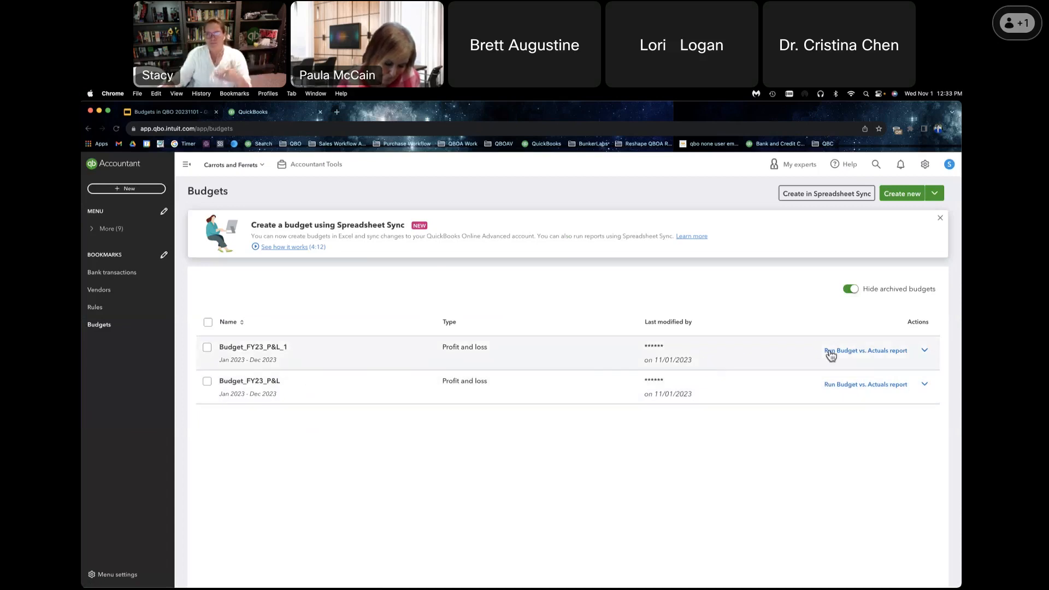
Step: Show the available actions for Budget_FY23_P&L_1 in the budget list and run its Budget vs. Actuals report
left_click(923, 353)
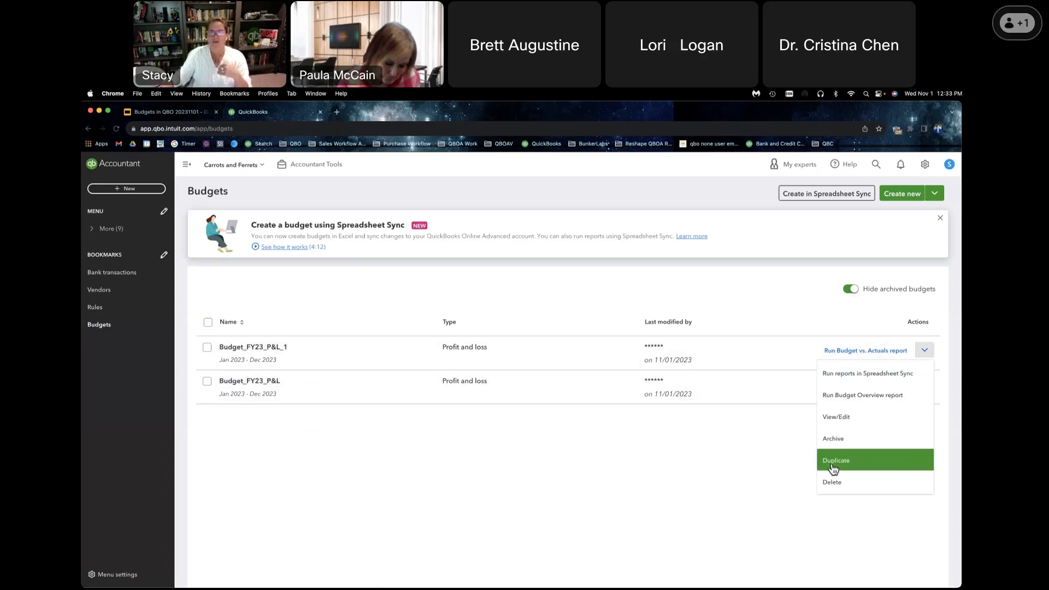
left_click(713, 469)
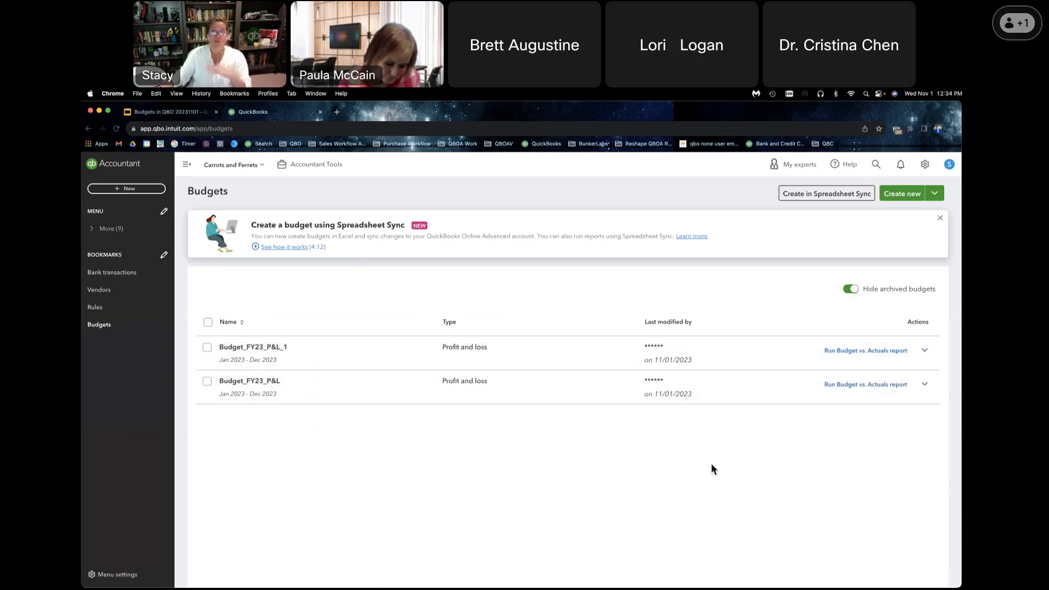
left_click(872, 353)
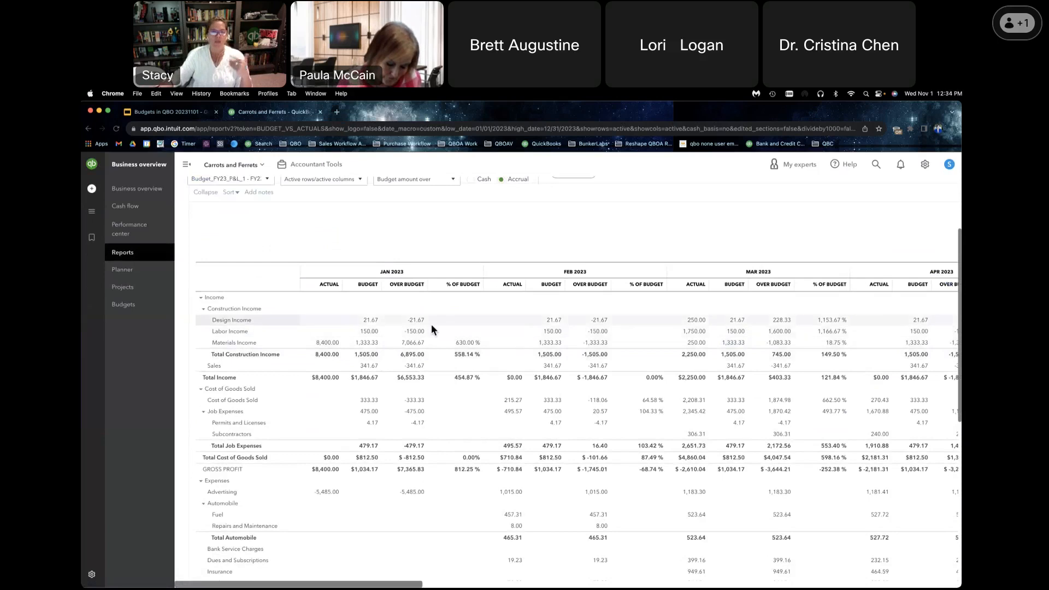
scroll(431, 325, "up", 2)
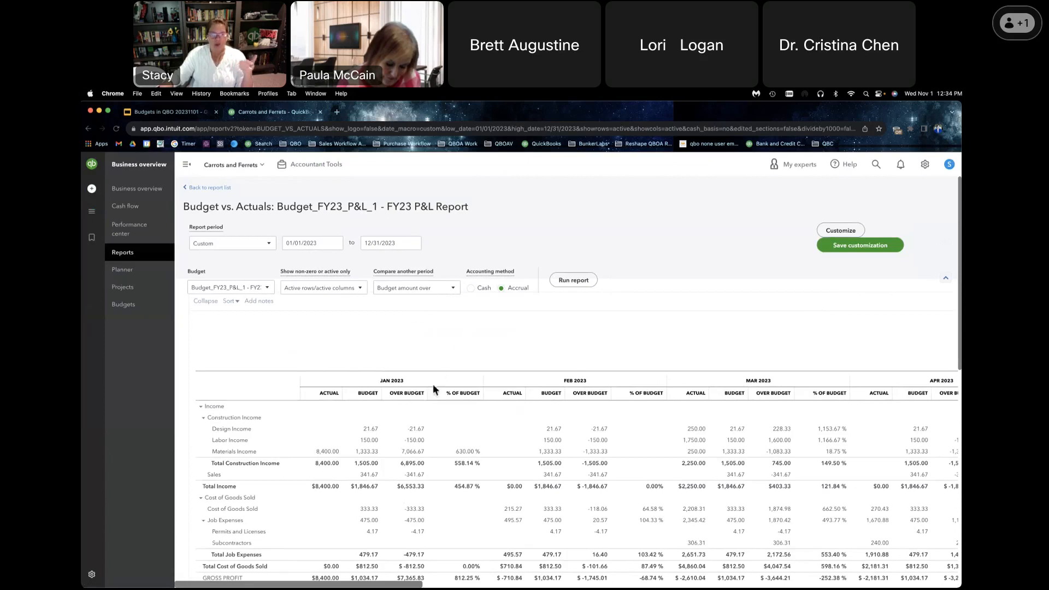
scroll(435, 414, "down", 1)
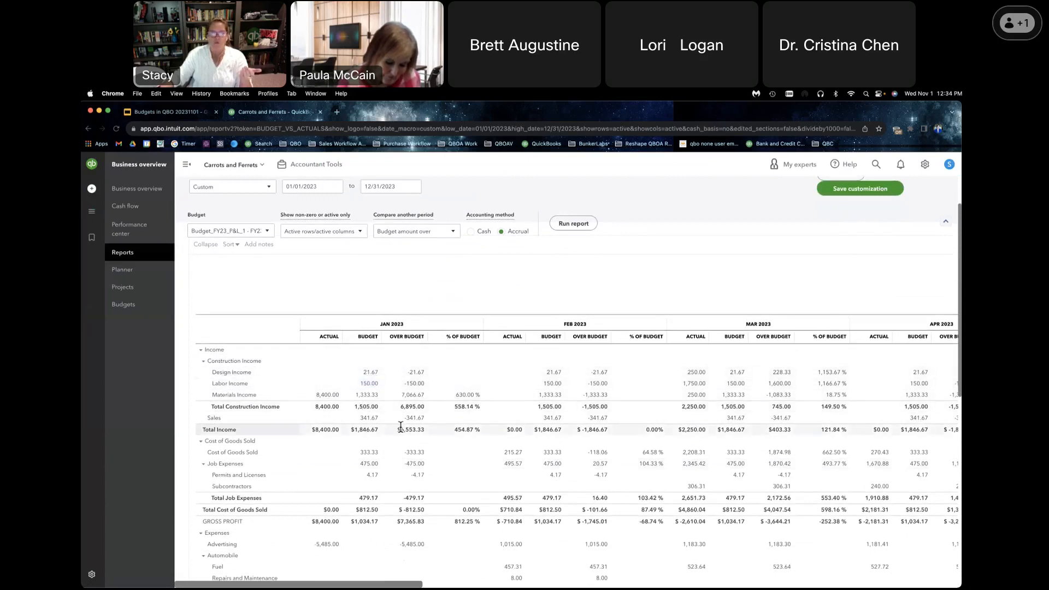
Step: Collapse the subaccounts in the Budget vs. Actuals report and fold the Expenses section
left_click(207, 246)
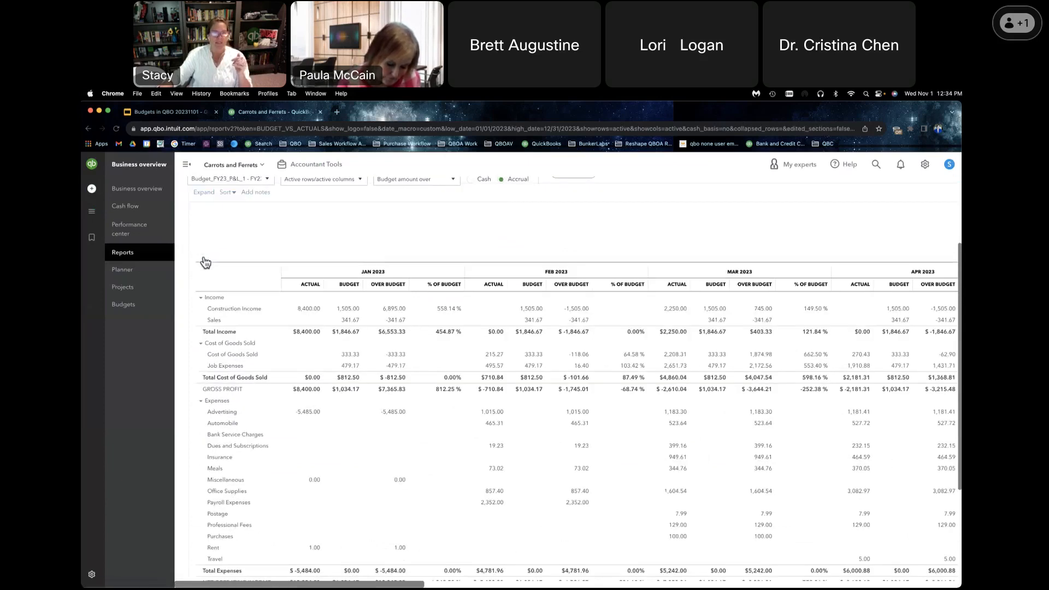
left_click(199, 401)
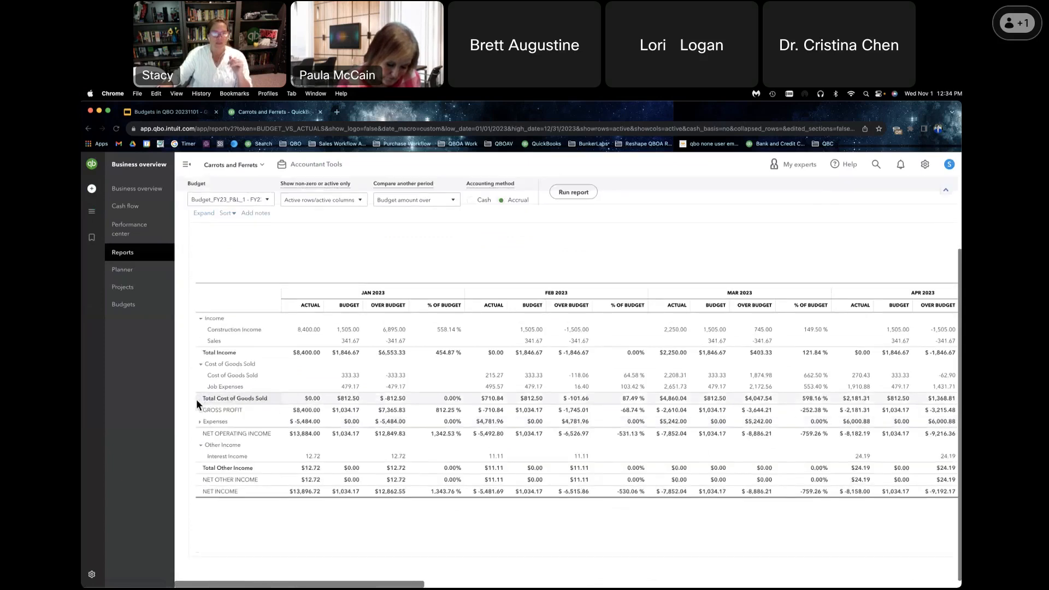
scroll(345, 377, "up", 3)
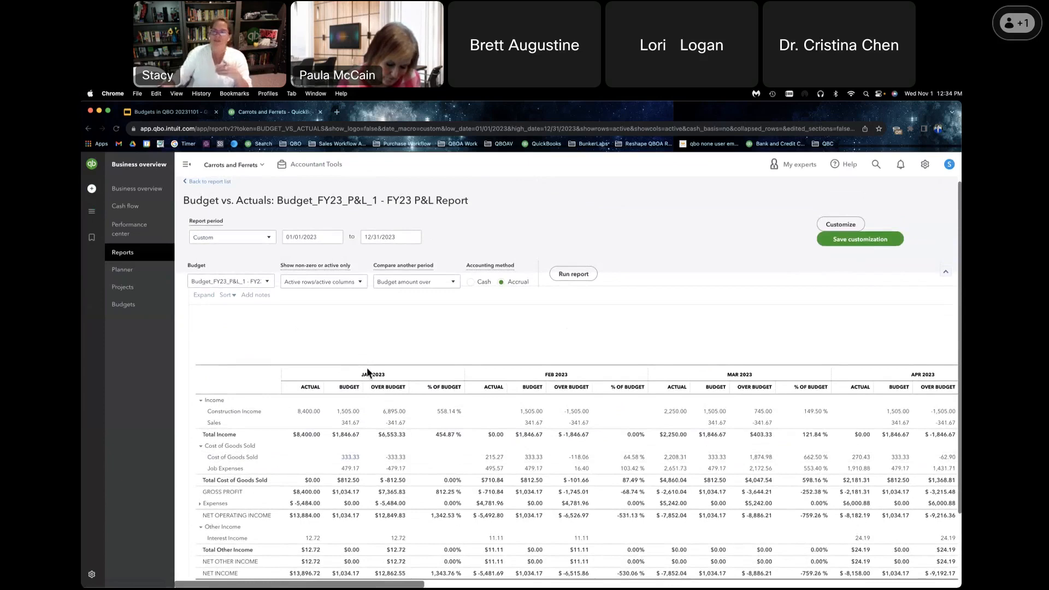
Step: Customize the report to include $ Remaining, exclude % of Budget and show Accounts vs. Total, and rerun it
left_click(835, 226)
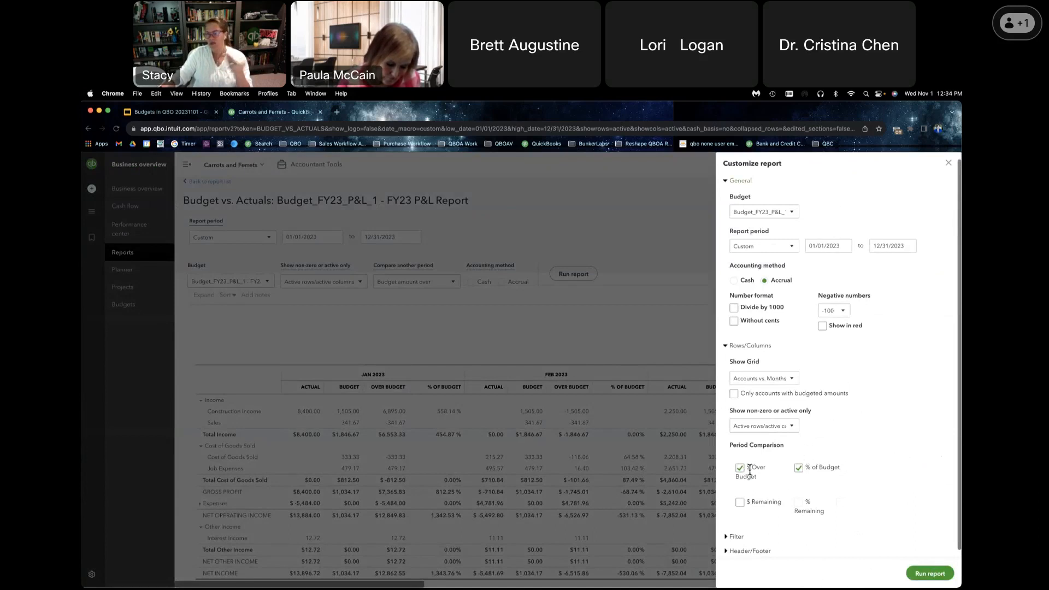
left_click(741, 502)
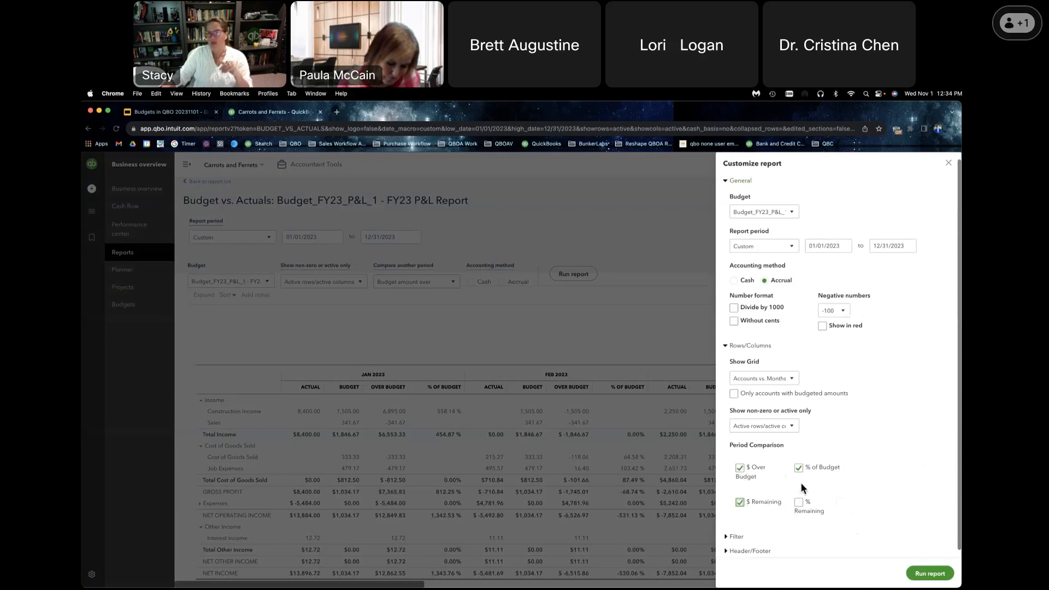
left_click(799, 468)
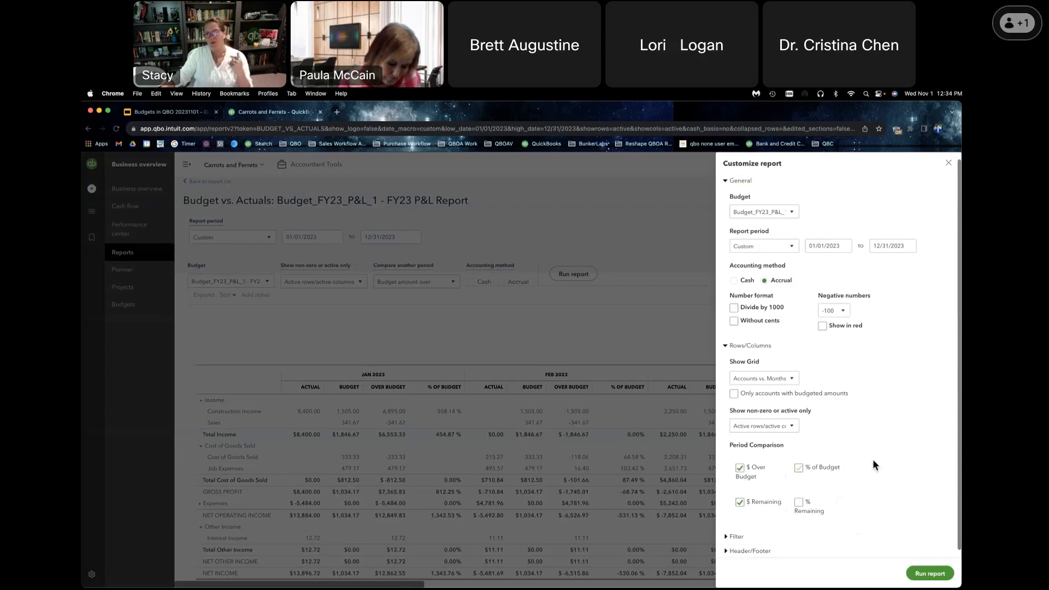
left_click(792, 379)
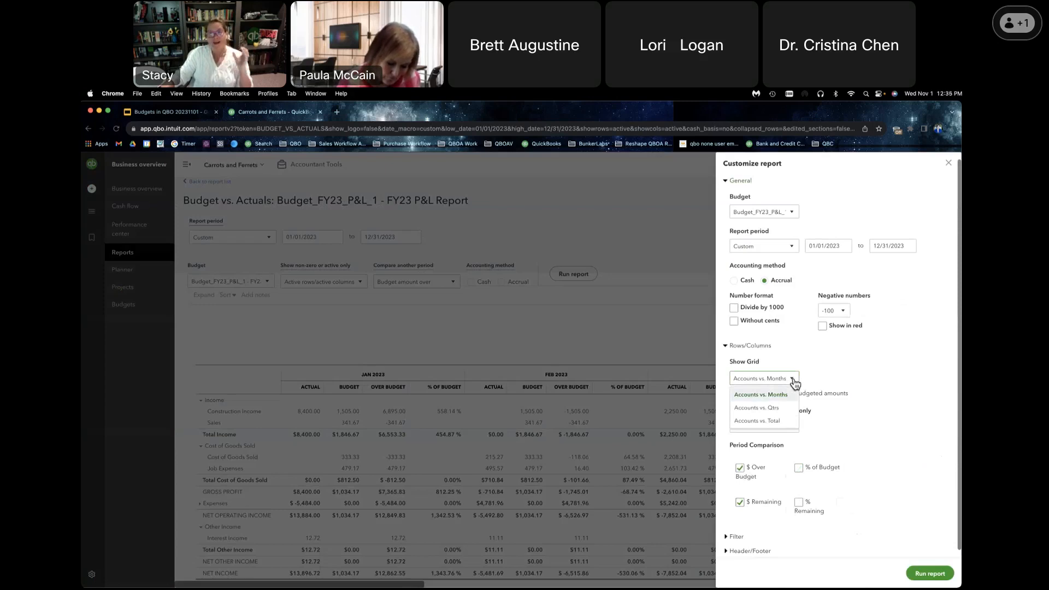
left_click(784, 424)
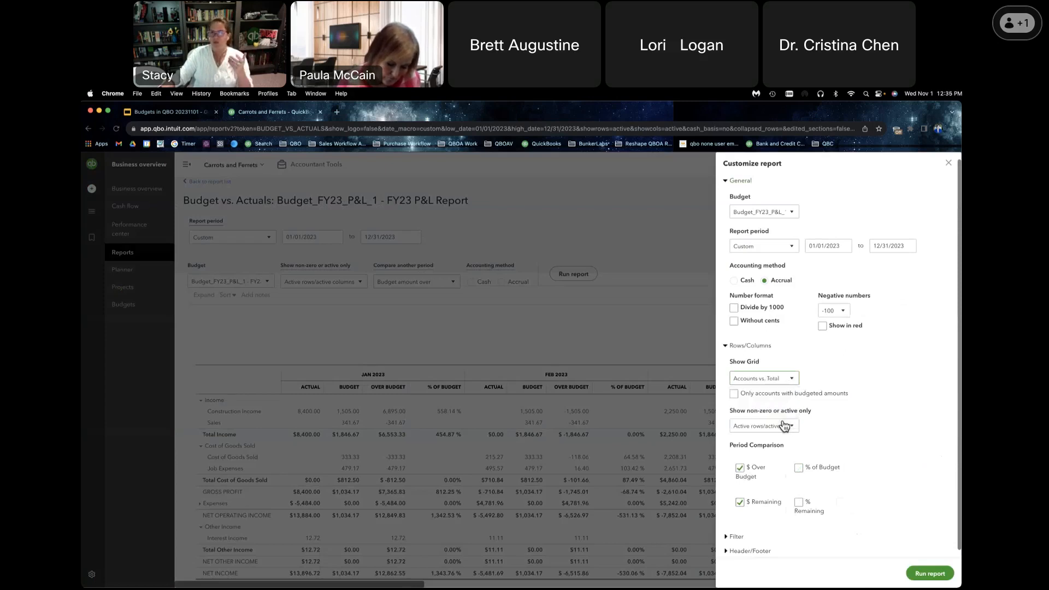
left_click(931, 575)
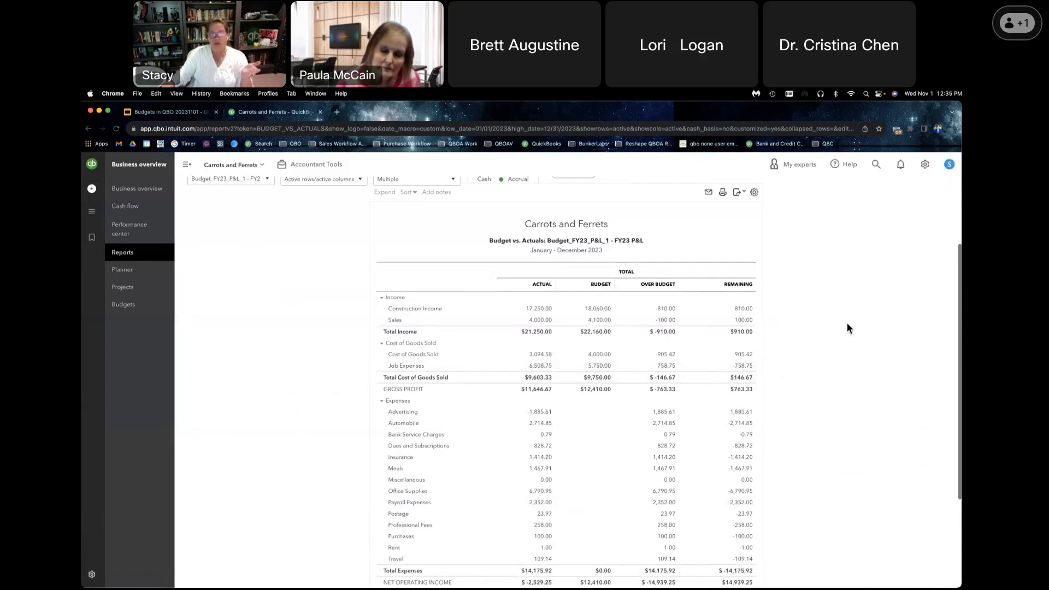
Step: Examine the actual, budget, over budget and remaining totals for income, cost of goods sold and expenses down to net income
scroll(847, 328, "up", 1)
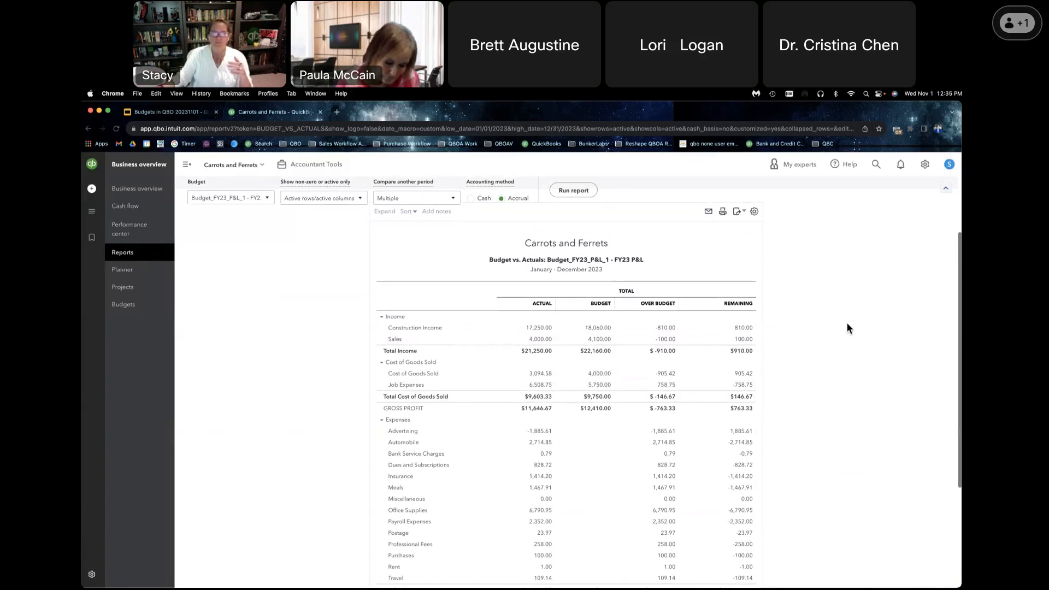
scroll(847, 328, "up", 3)
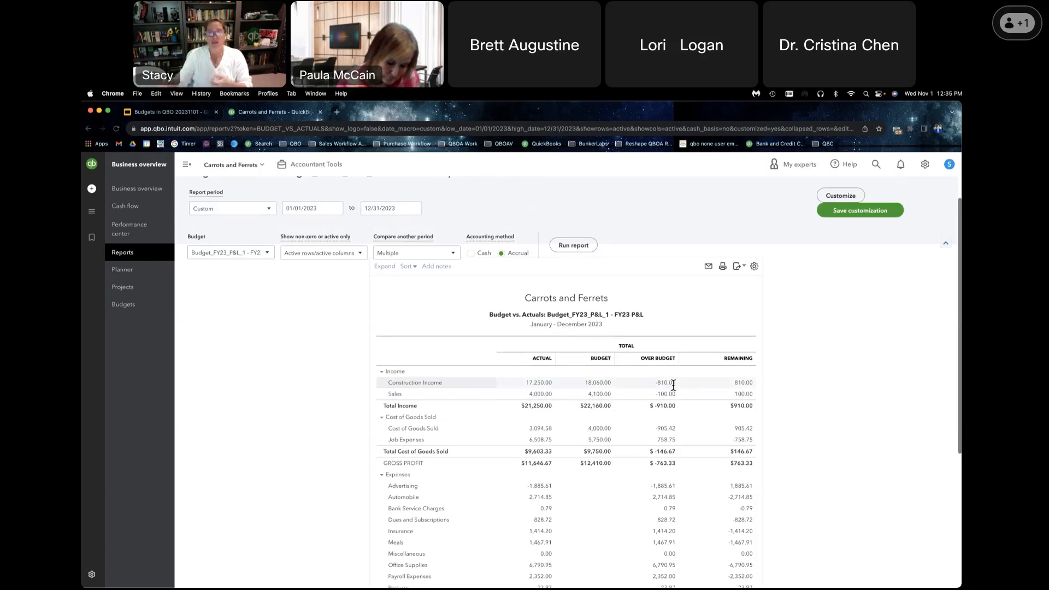
scroll(673, 385, "down", 5)
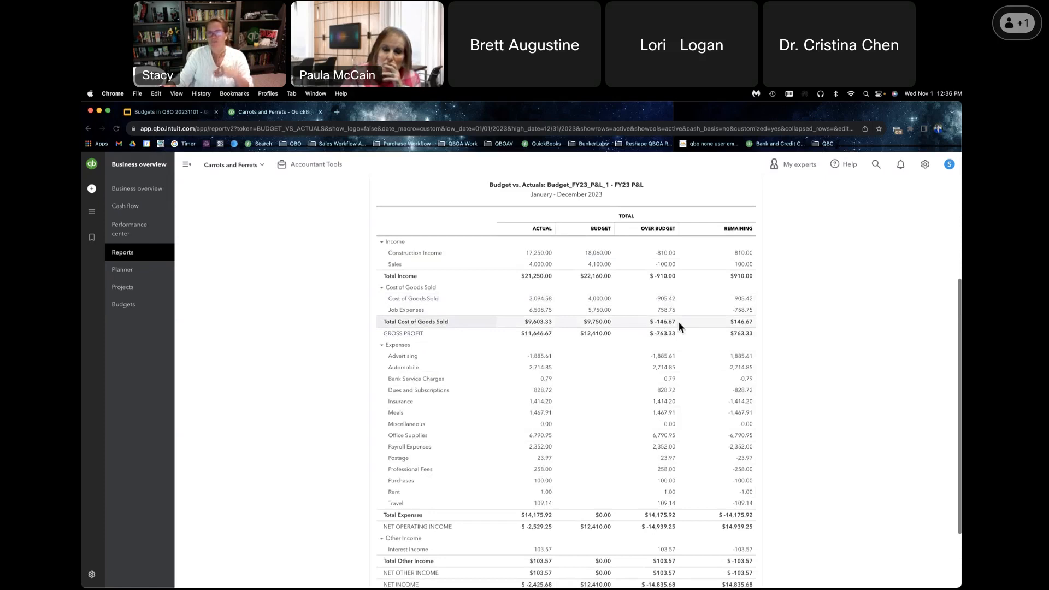
scroll(615, 339, "down", 3)
scroll(615, 338, "up", 8)
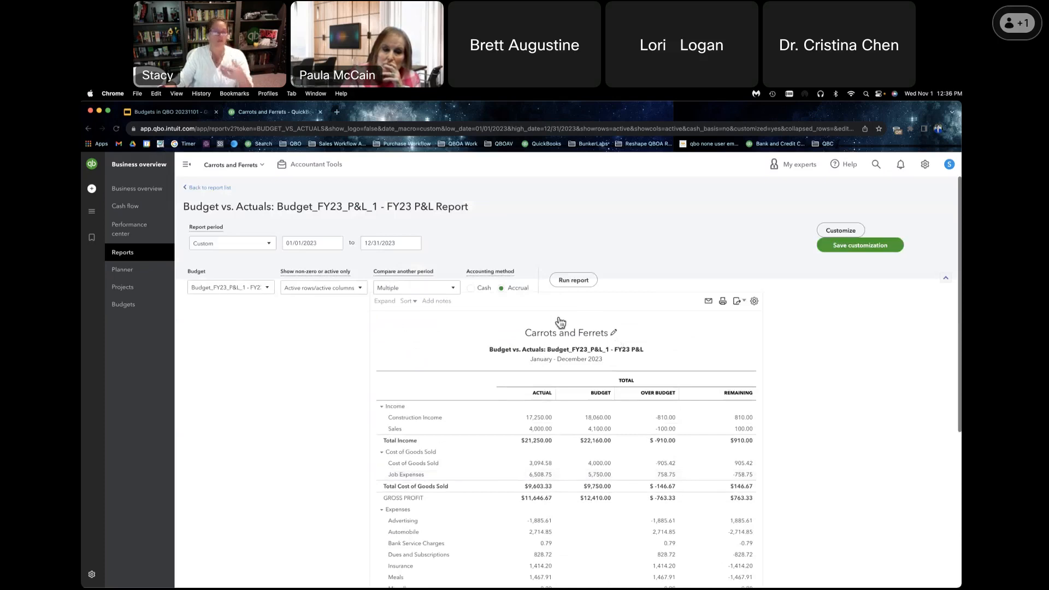
Step: Return to the report list, find the Budget Overview report by searching for "bud", run it and show its export options
left_click(217, 188)
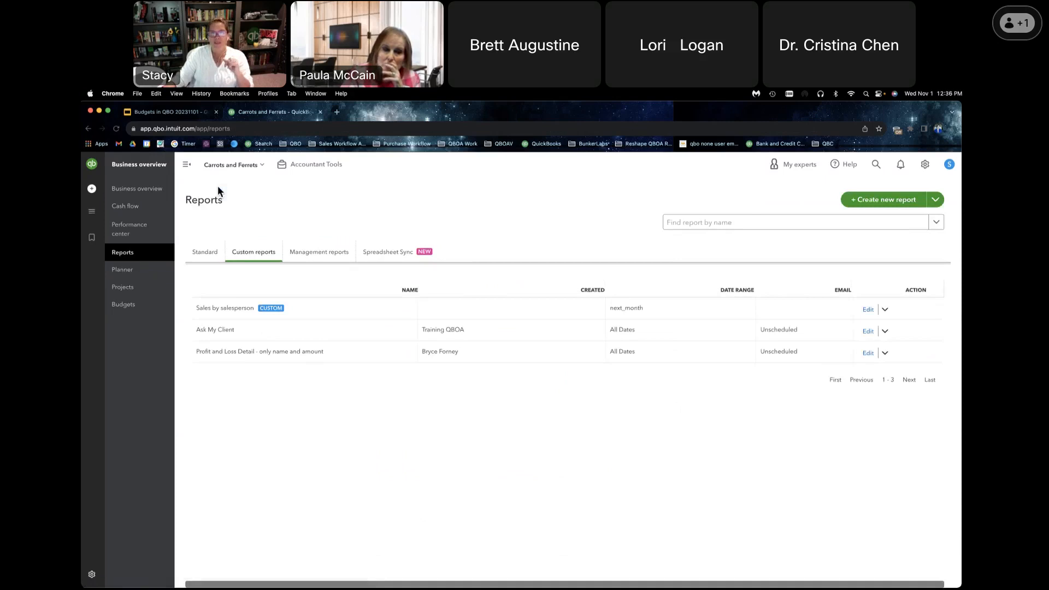
left_click(724, 222)
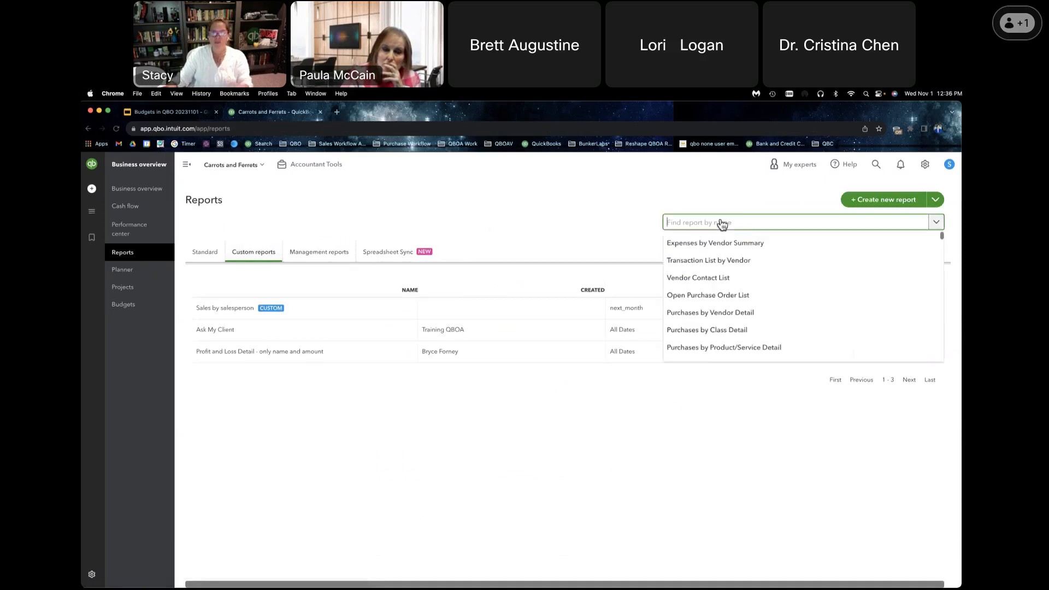
type("bud")
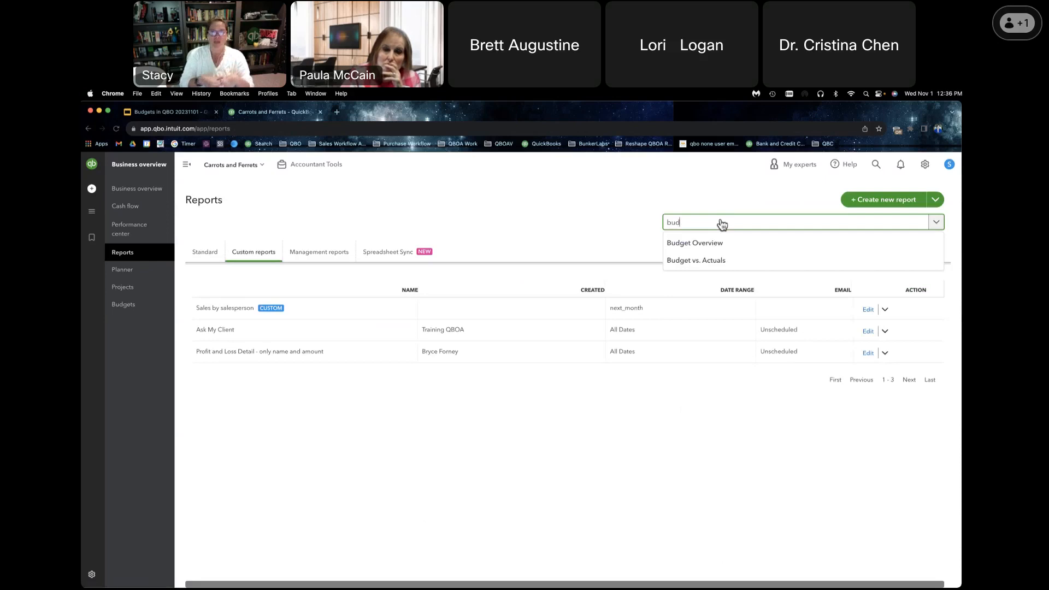
left_click(747, 242)
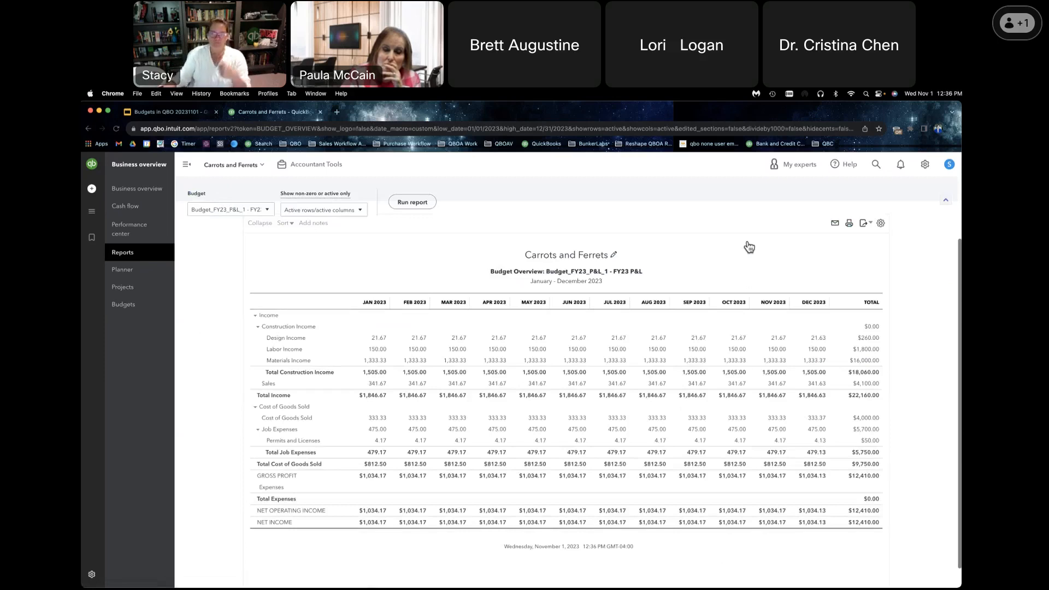
left_click(864, 229)
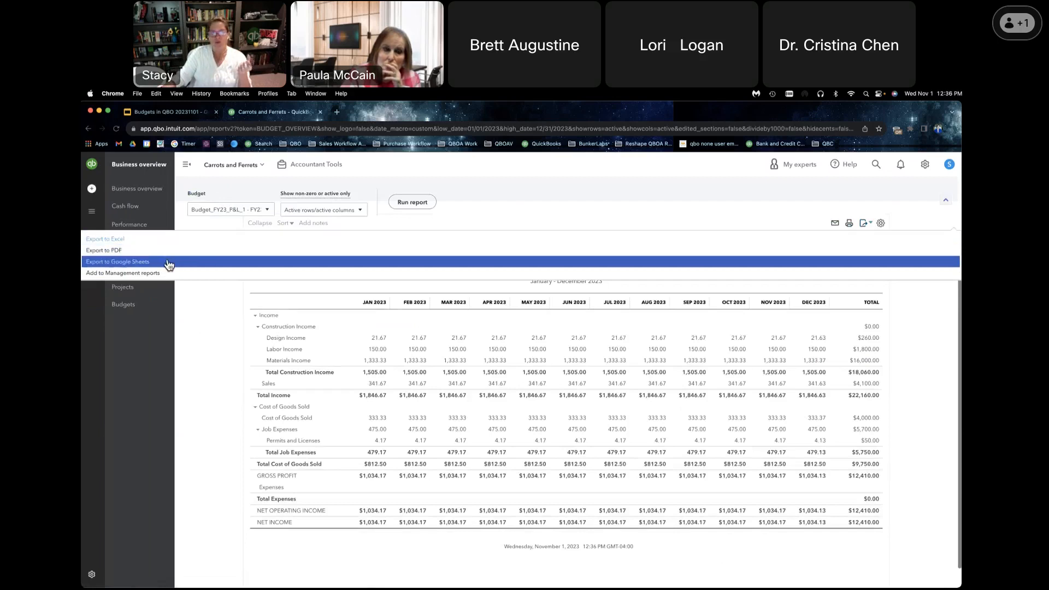
Step: Switch to the Churros and Burros client company and open its budget list
left_click(238, 165)
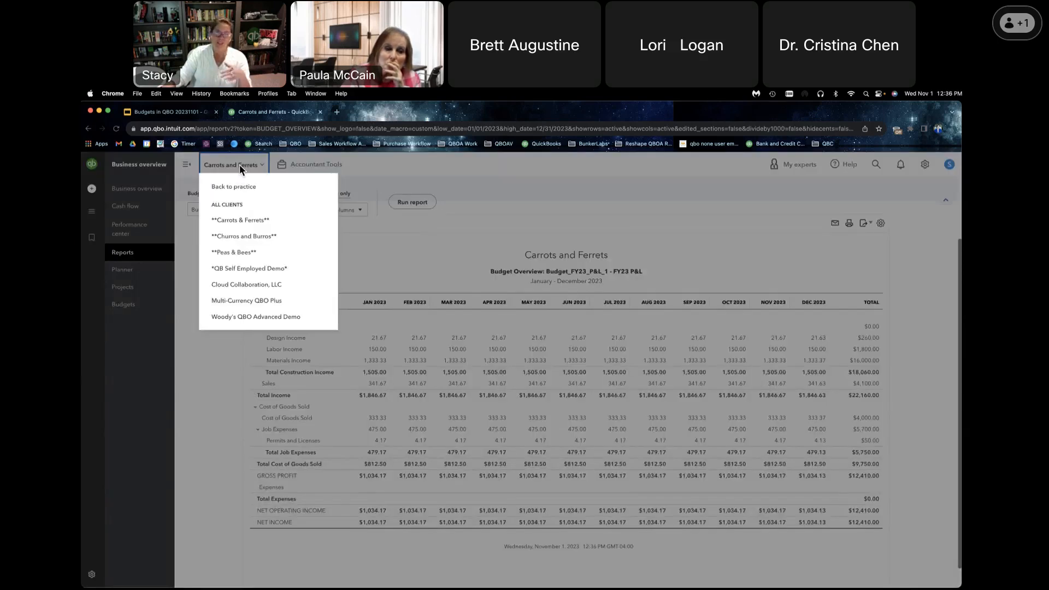
left_click(239, 236)
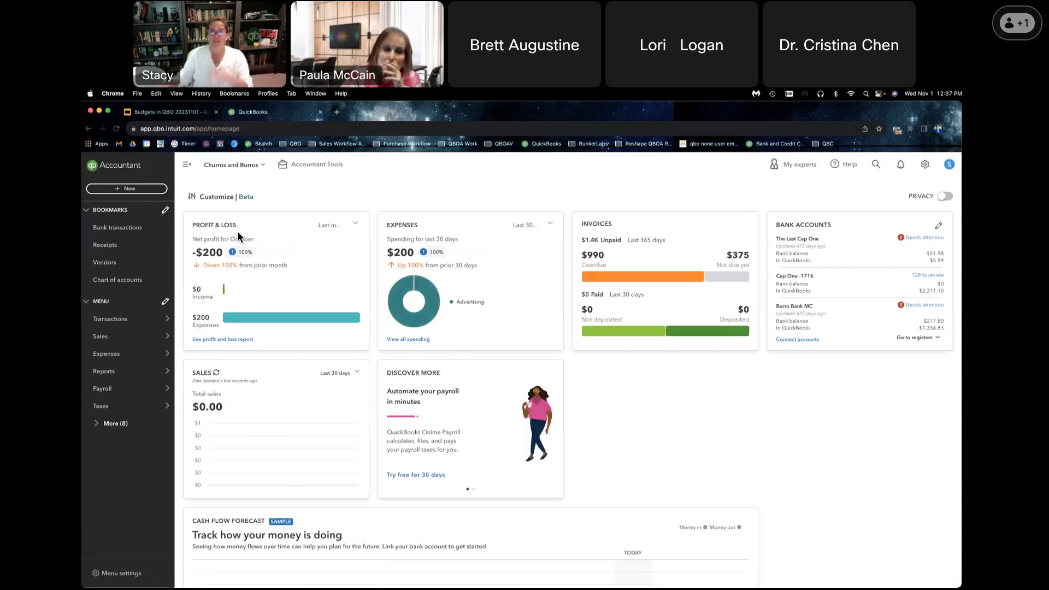
left_click(925, 165)
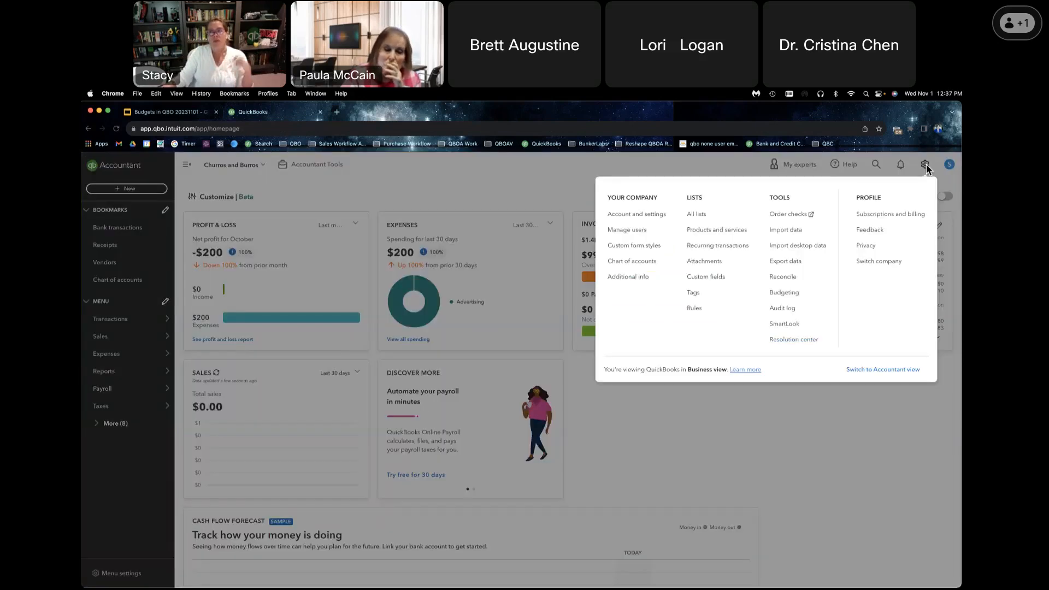
left_click(777, 293)
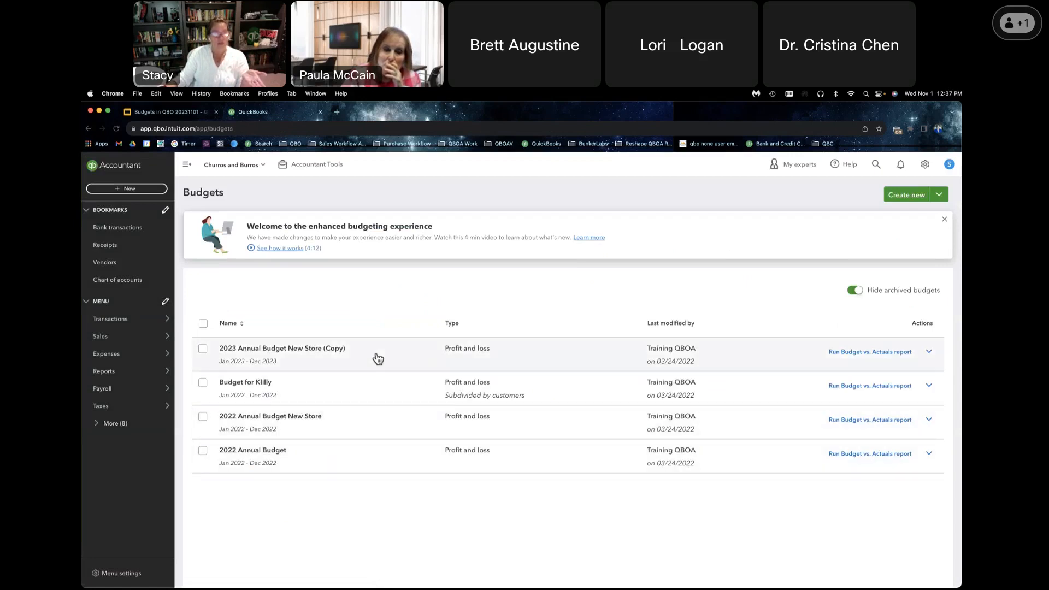
Step: Run the Budget vs. Actuals report for 2023 Annual Budget New Store (Copy) and review its rows down to net income
left_click(850, 354)
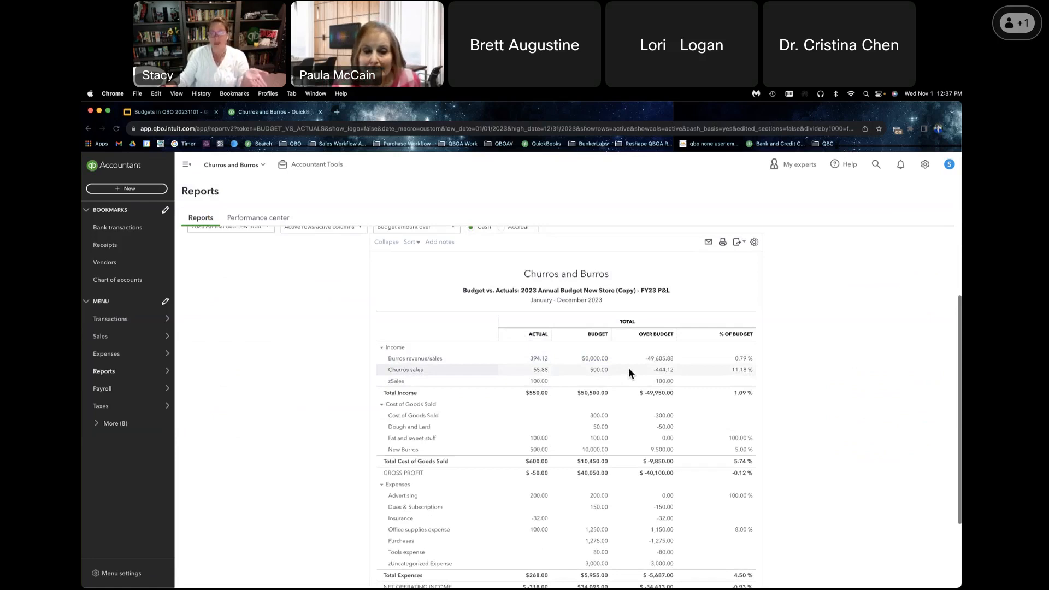
scroll(628, 367, "down", 2)
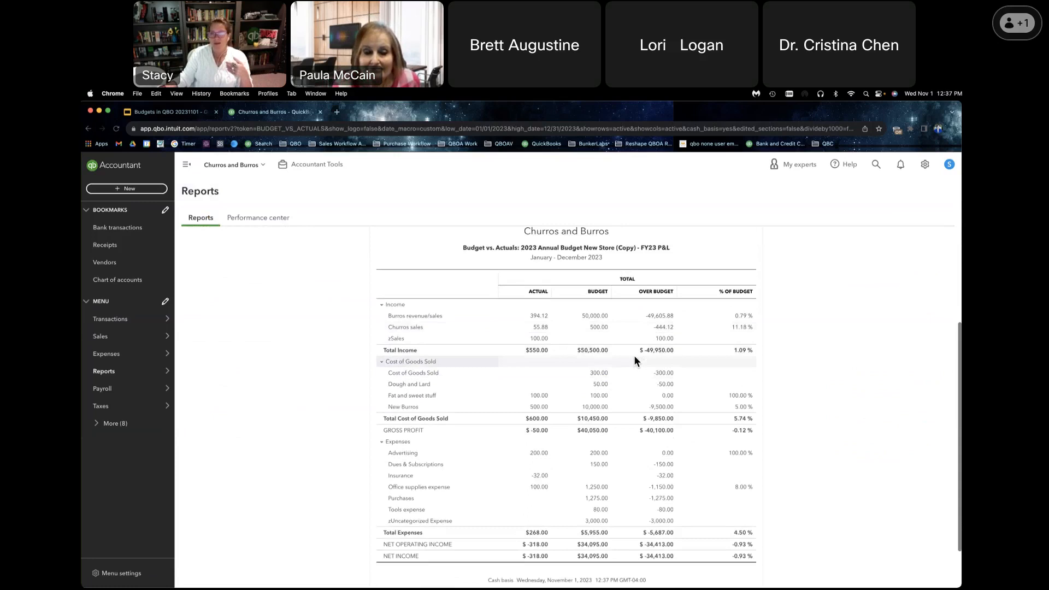
scroll(635, 361, "down", 1)
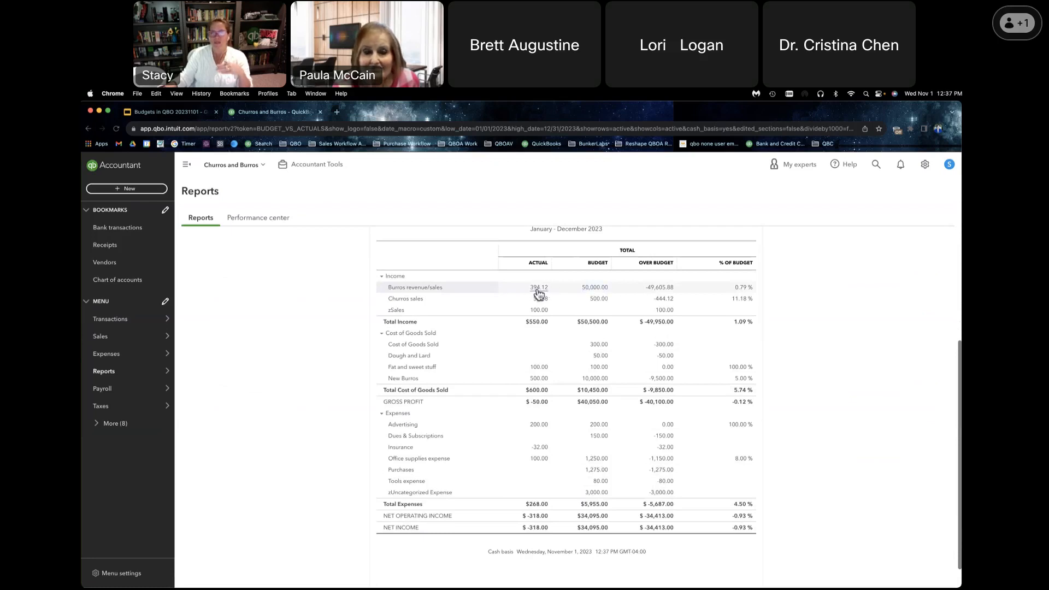
Step: Leave the Budget vs. Actuals report and return to the company's budget list
scroll(540, 294, "up", 5)
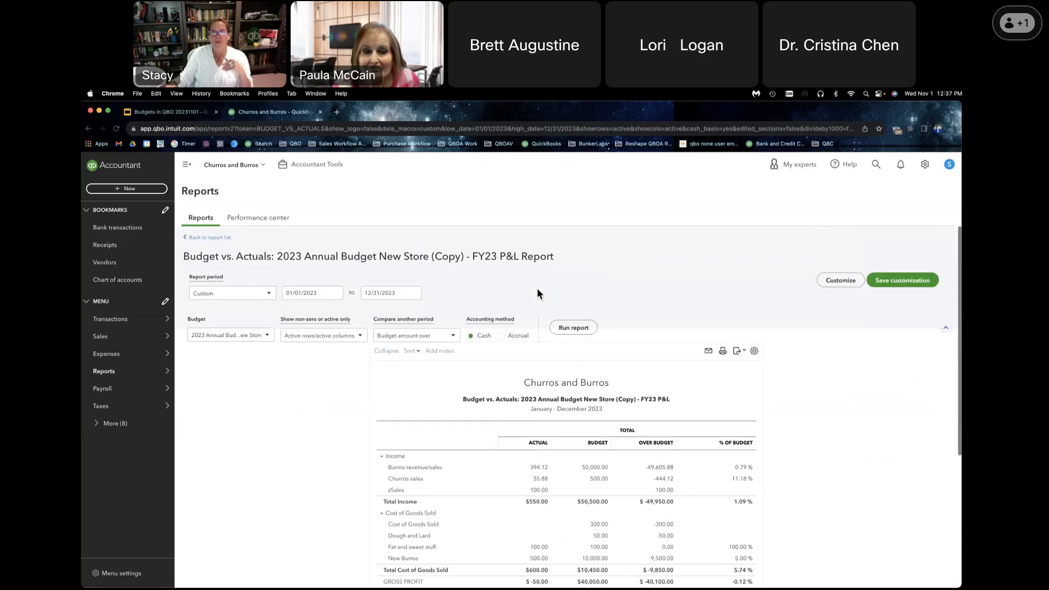
left_click(924, 165)
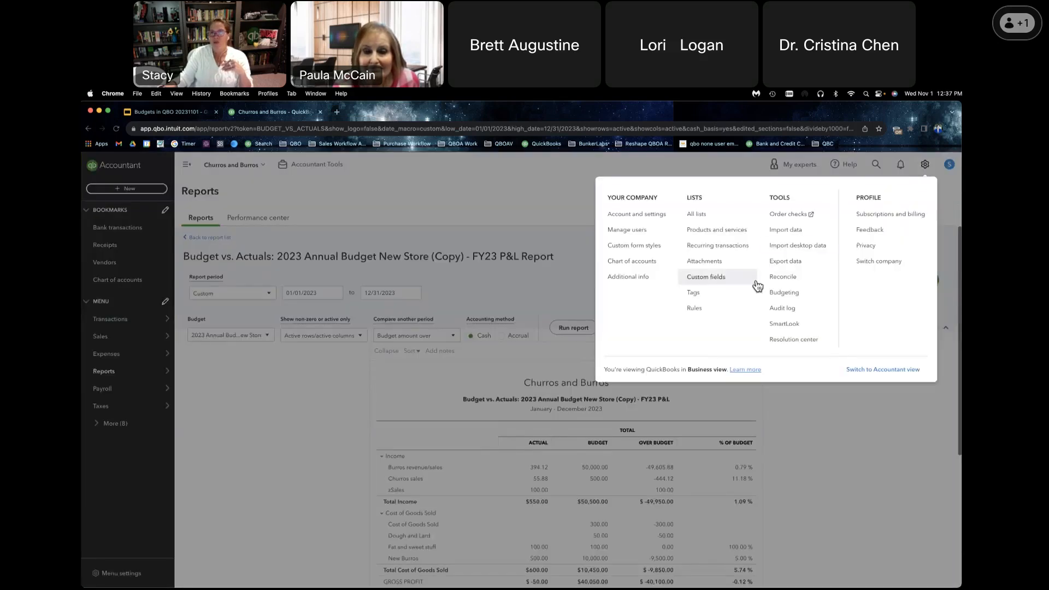
left_click(789, 294)
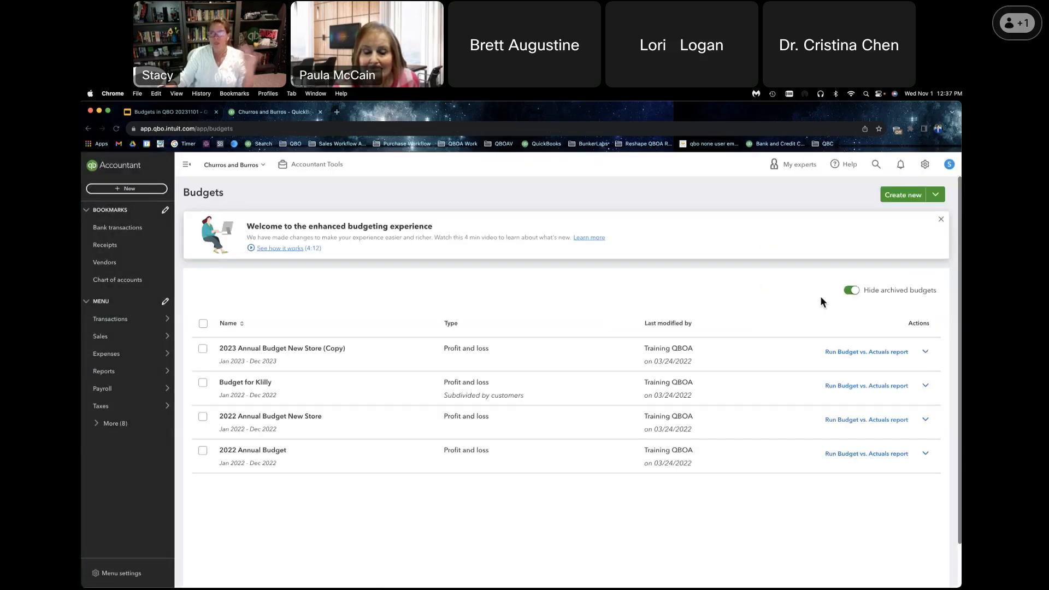
Step: Start a custom consolidated profit and loss budget for FY 2023 with Actuals 2022 as its reference data
left_click(904, 196)
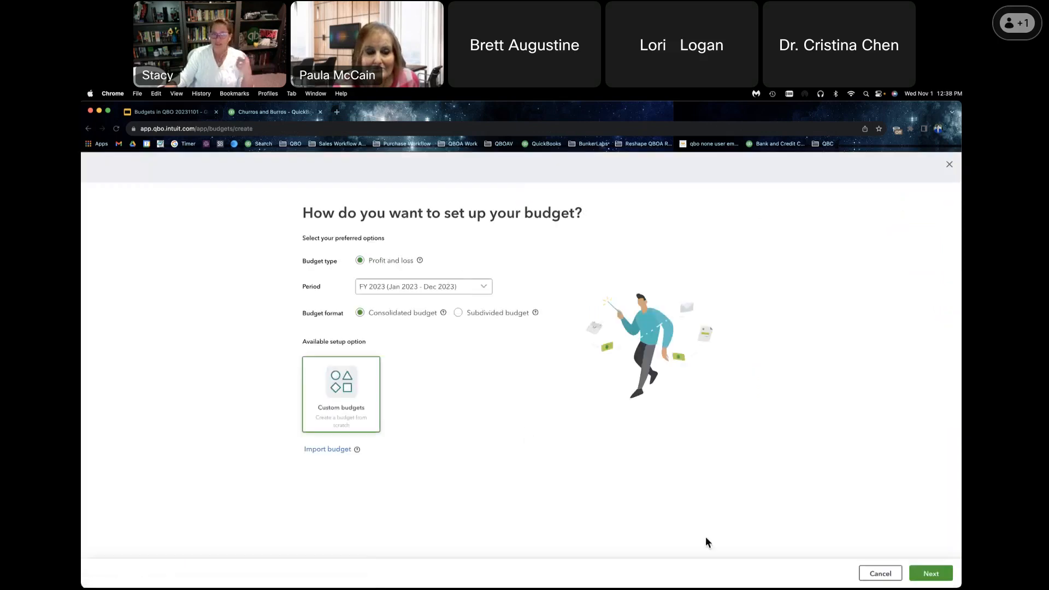
left_click(932, 579)
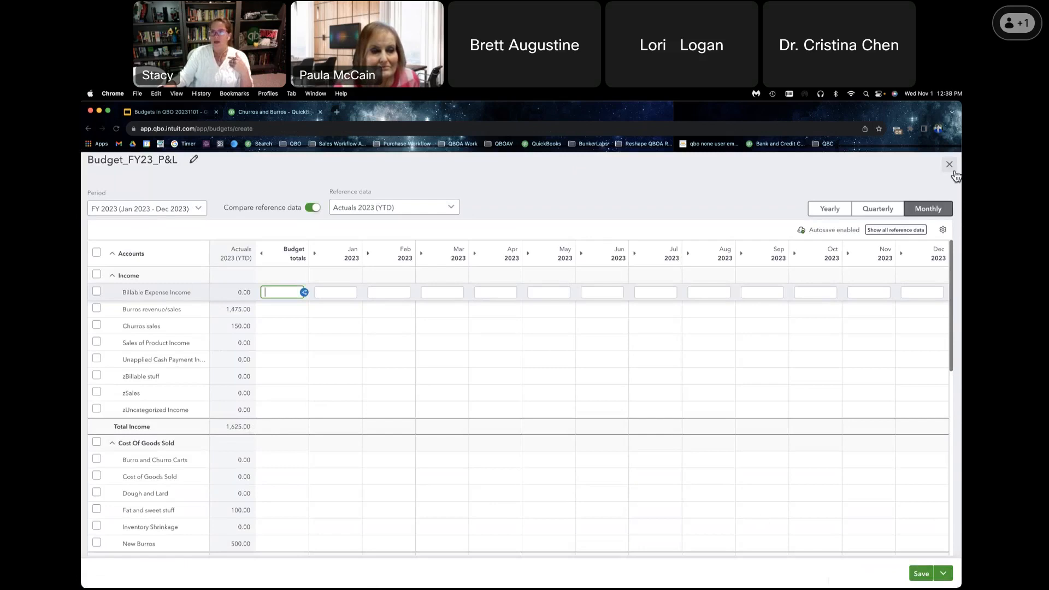
left_click(402, 211)
left_click(396, 244)
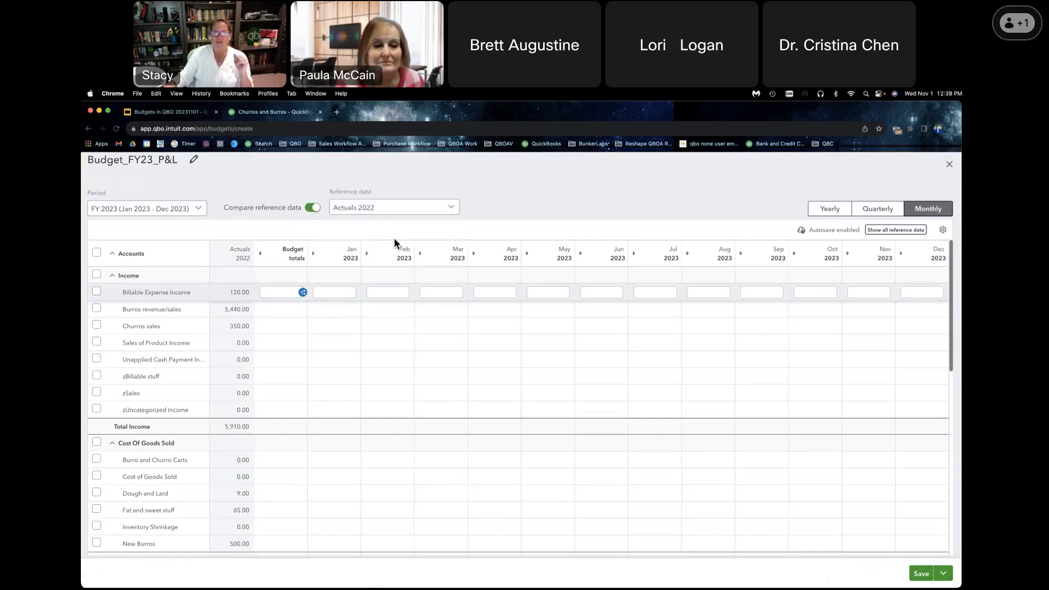
Step: Switch the new budget to FY 2024 with Actuals 2023 (YTD) as reference data, and leave it without saving
left_click(198, 210)
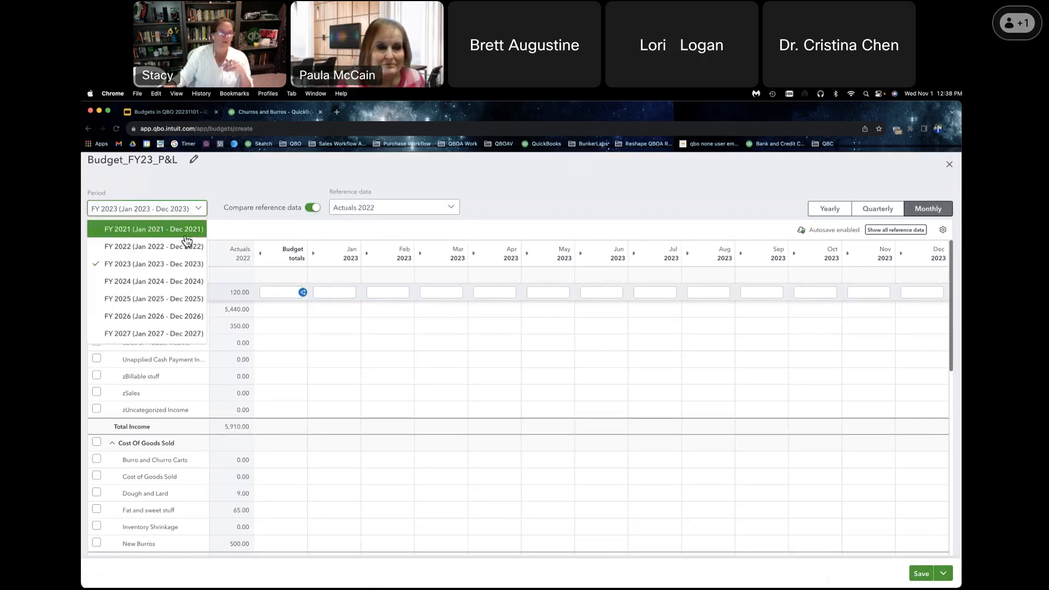
left_click(180, 280)
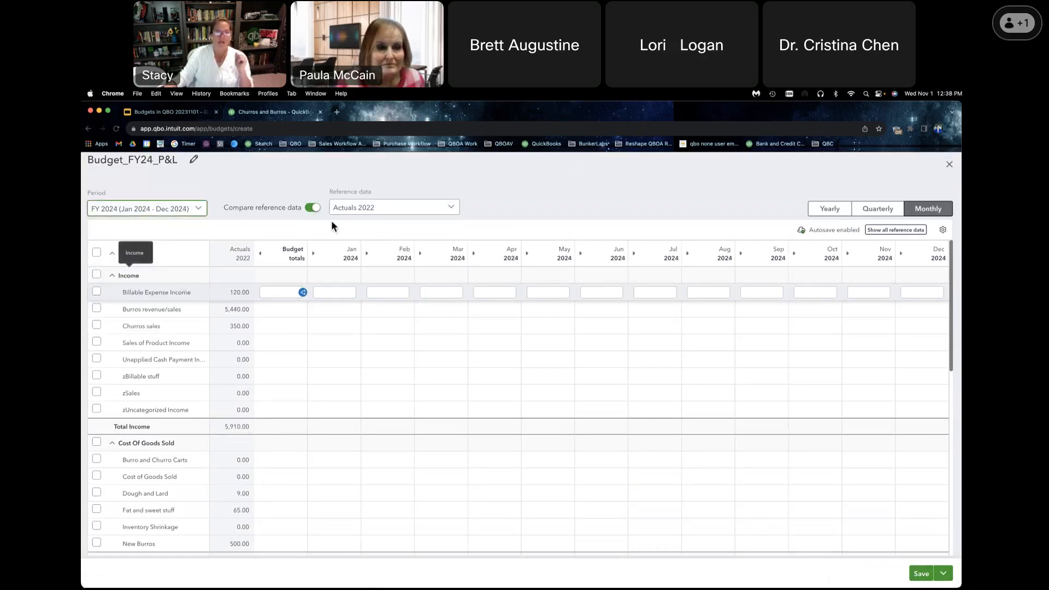
left_click(396, 213)
scroll(396, 224, "down", 1)
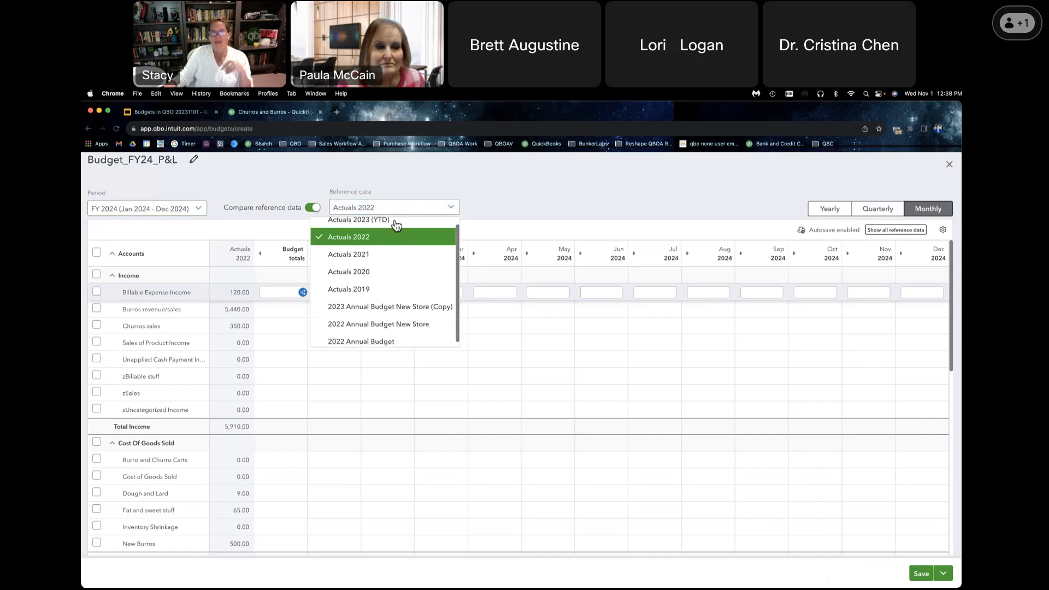
left_click(396, 221)
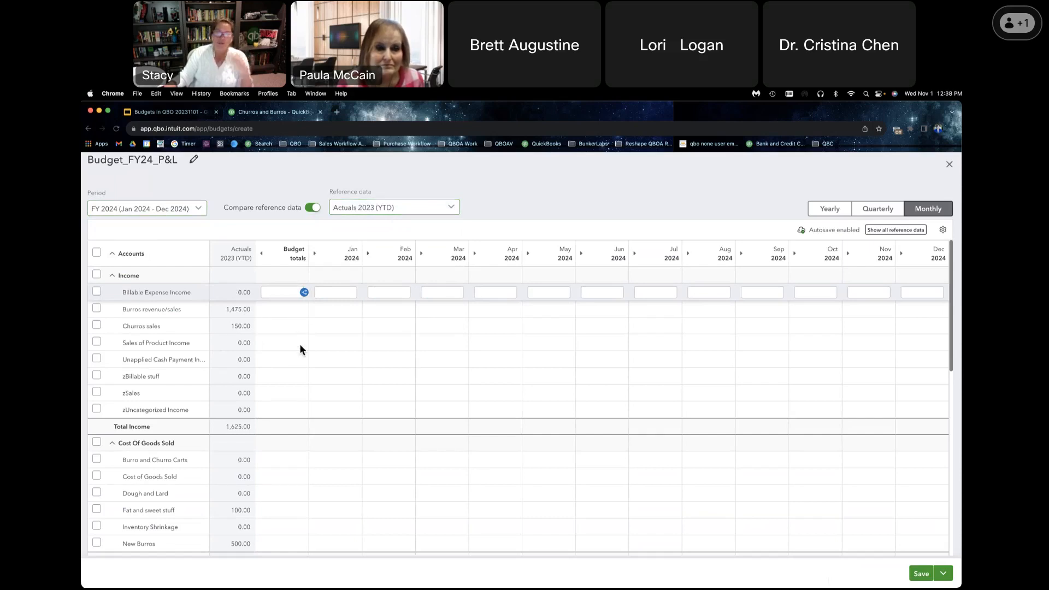
left_click(950, 165)
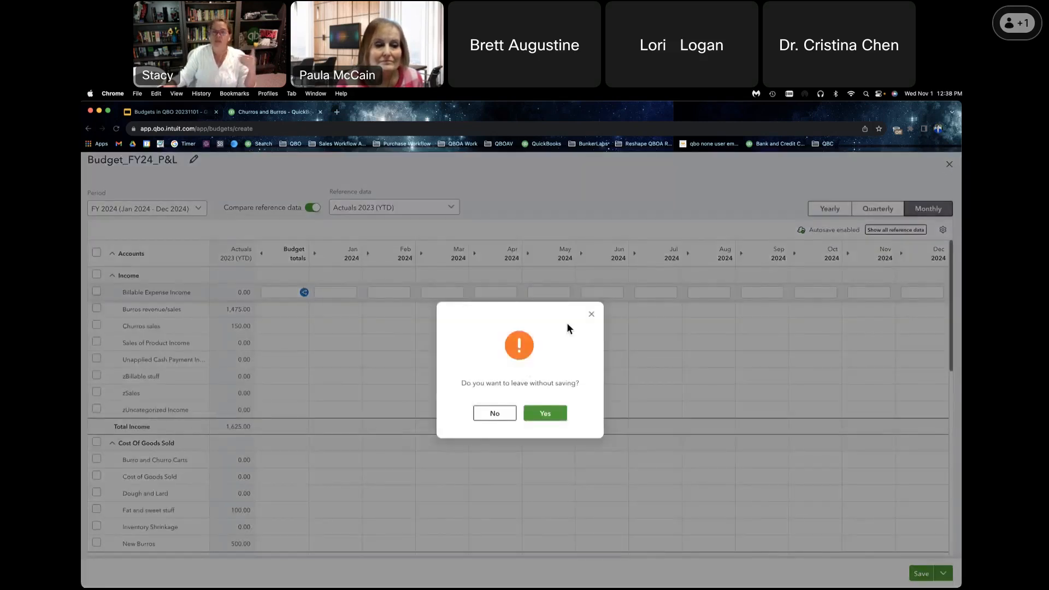
left_click(549, 414)
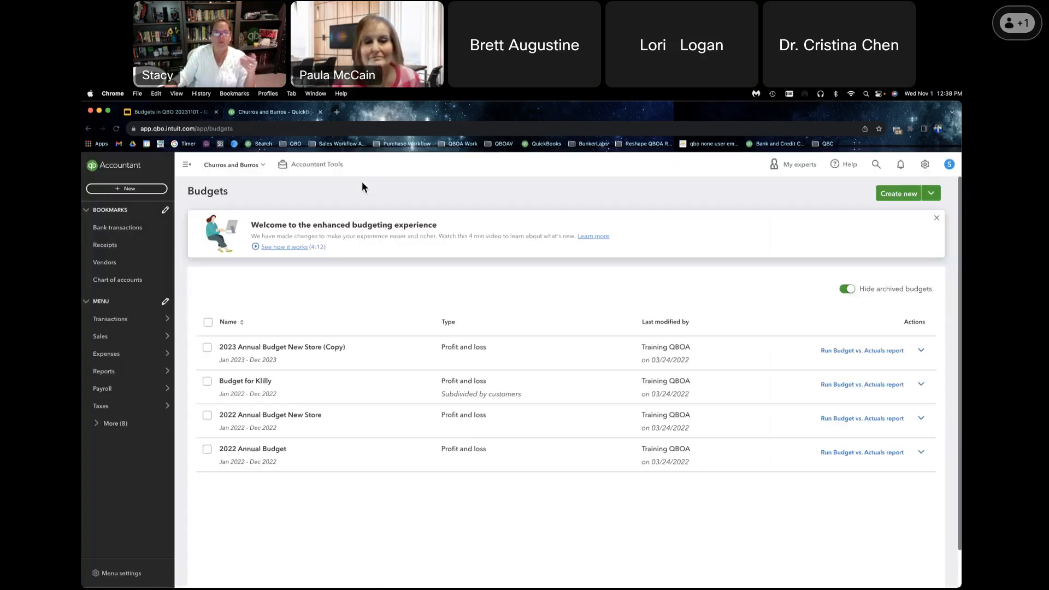
Step: Start deleting the budget subdivided by customers and cancel at the confirmation
left_click(193, 114)
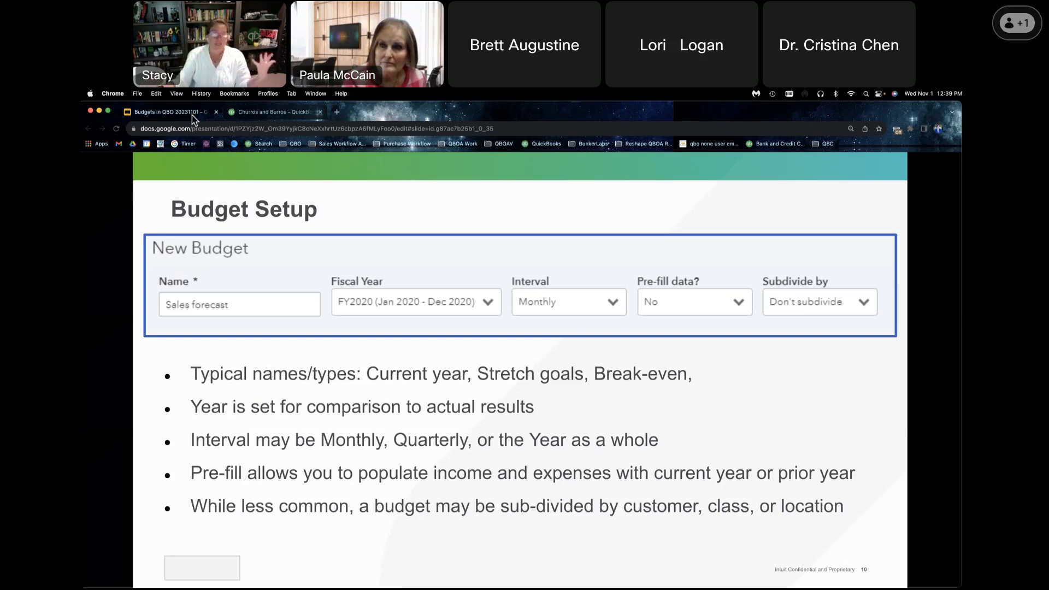
left_click(253, 112)
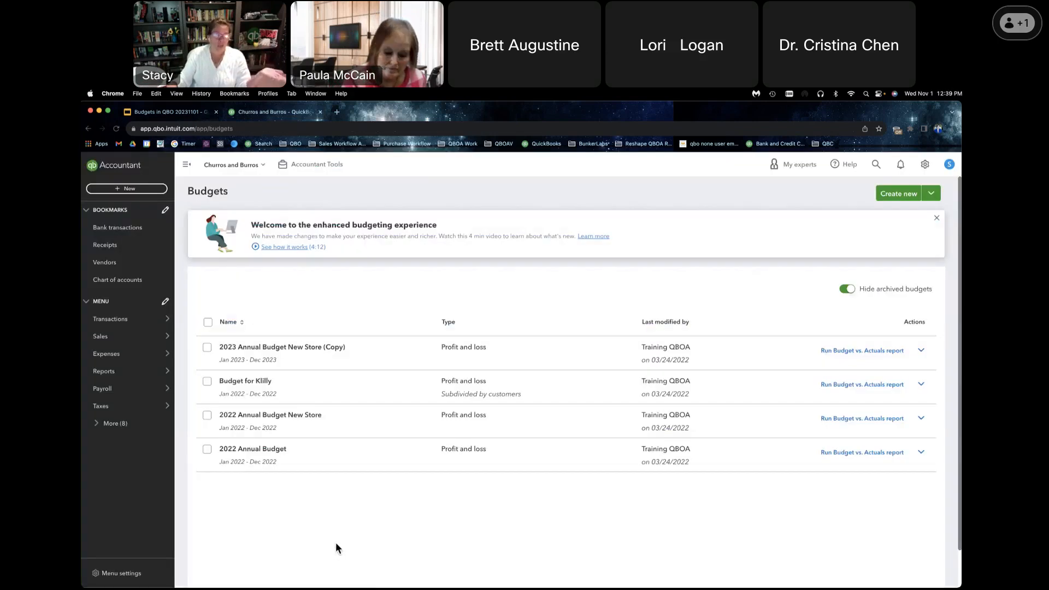
left_click(922, 384)
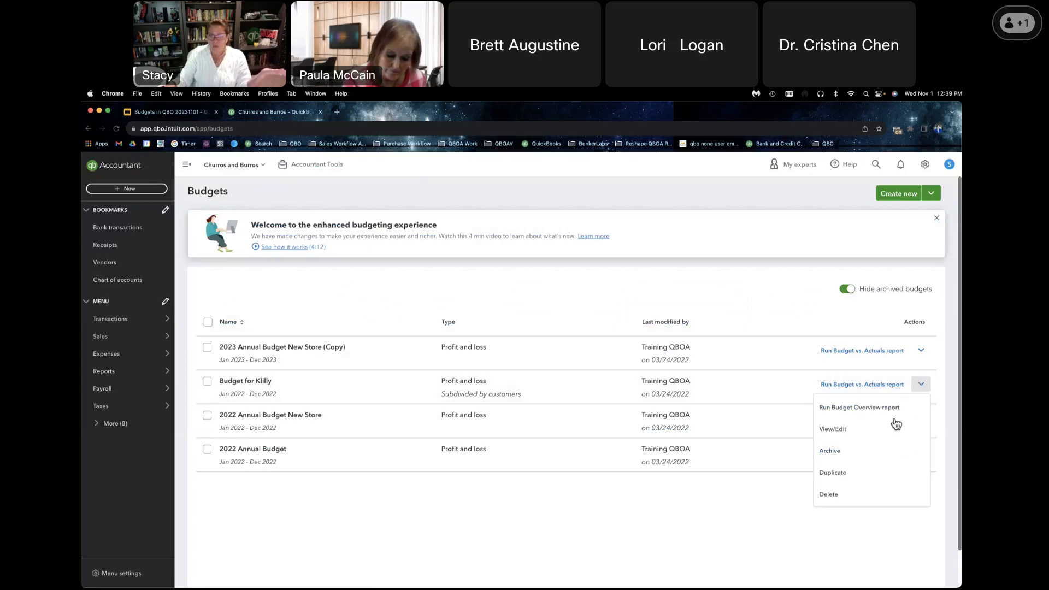
left_click(849, 501)
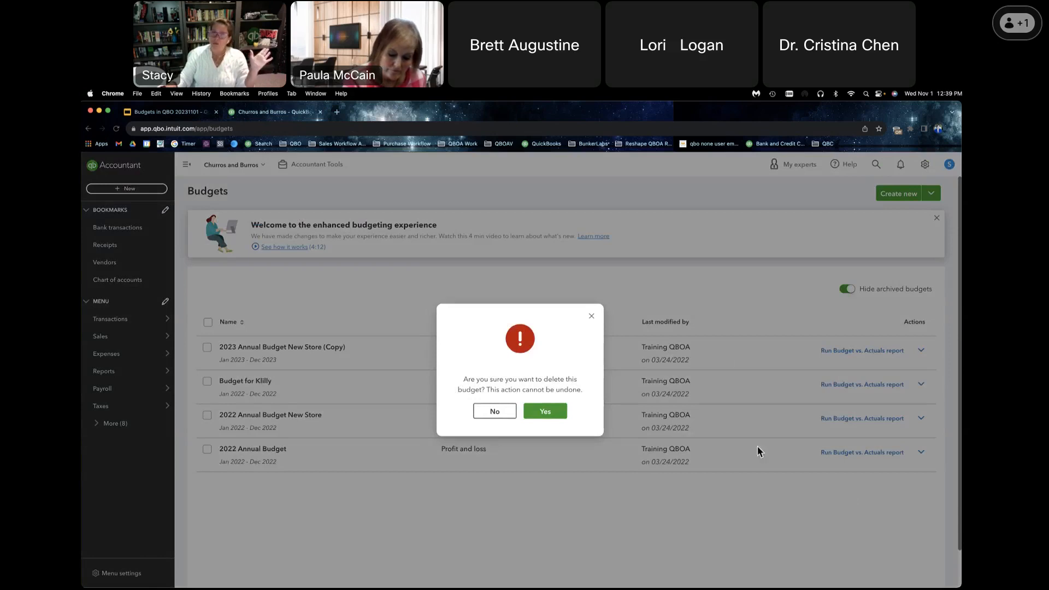
left_click(592, 316)
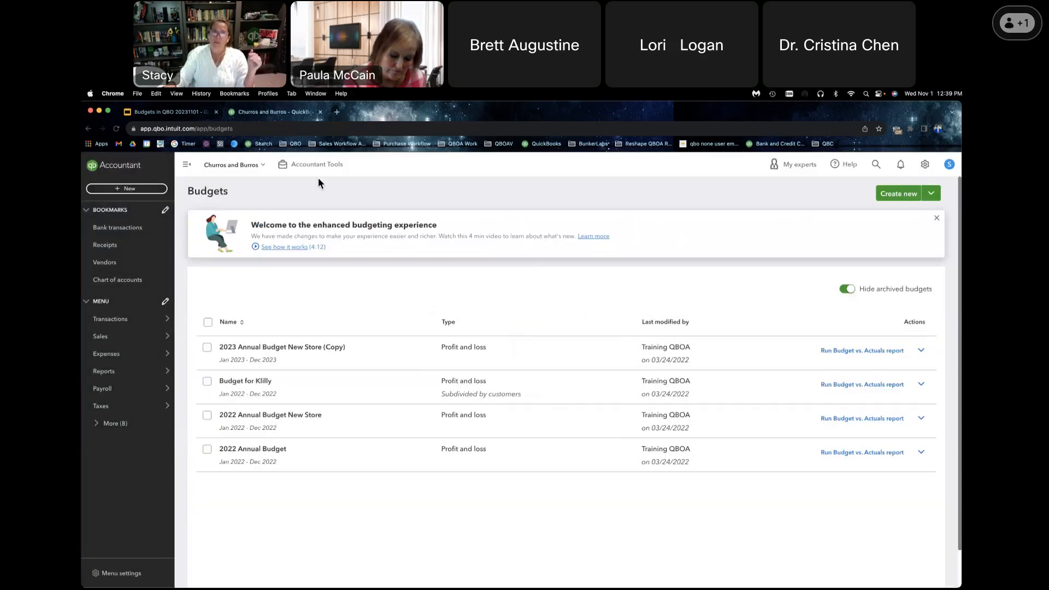
Step: Switch to the Budgets in QBO presentation and advance to the next Budget Setup slide
left_click(166, 112)
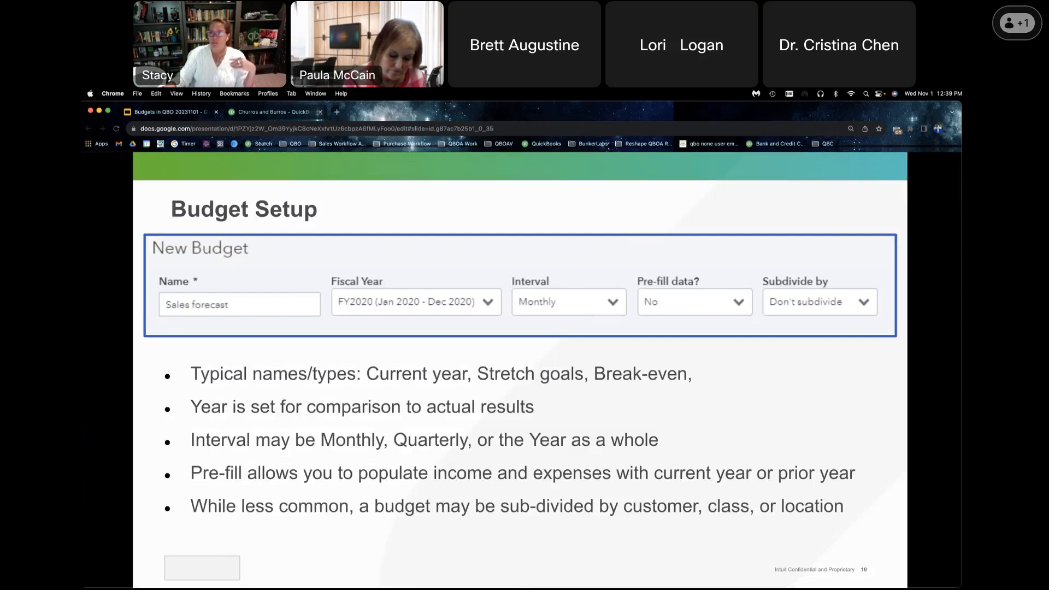
key("Right")
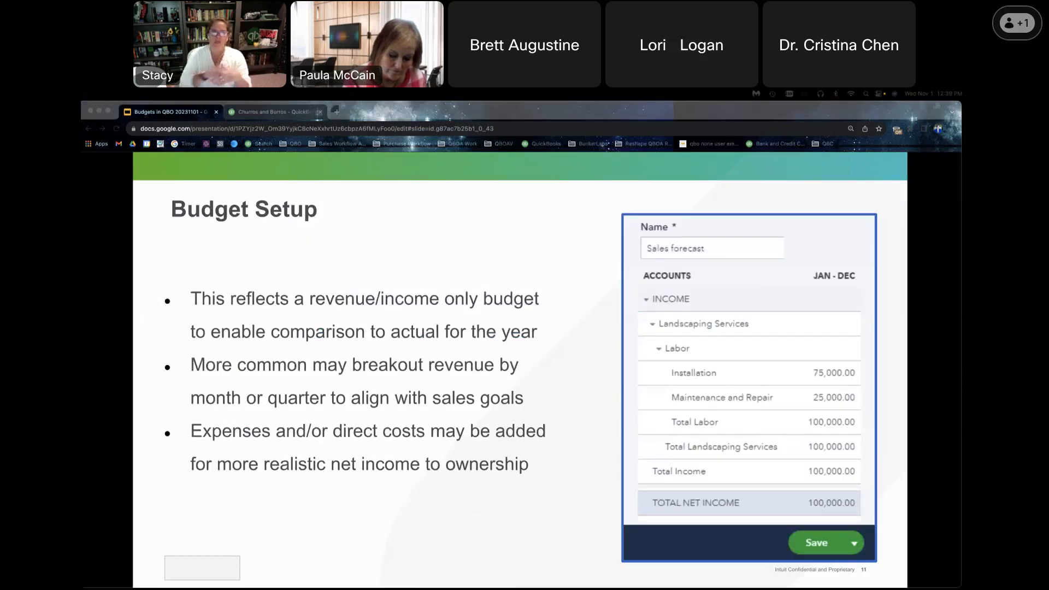
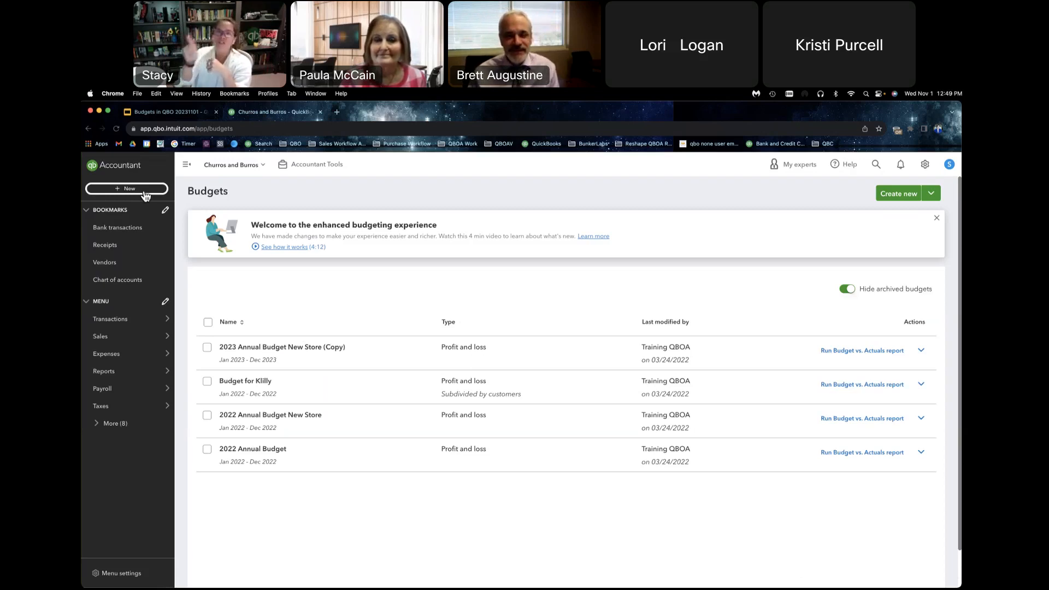
Step: Create a new expense, choose the vendor listed just below Comcast as payee and collapse the suggested bills
left_click(145, 192)
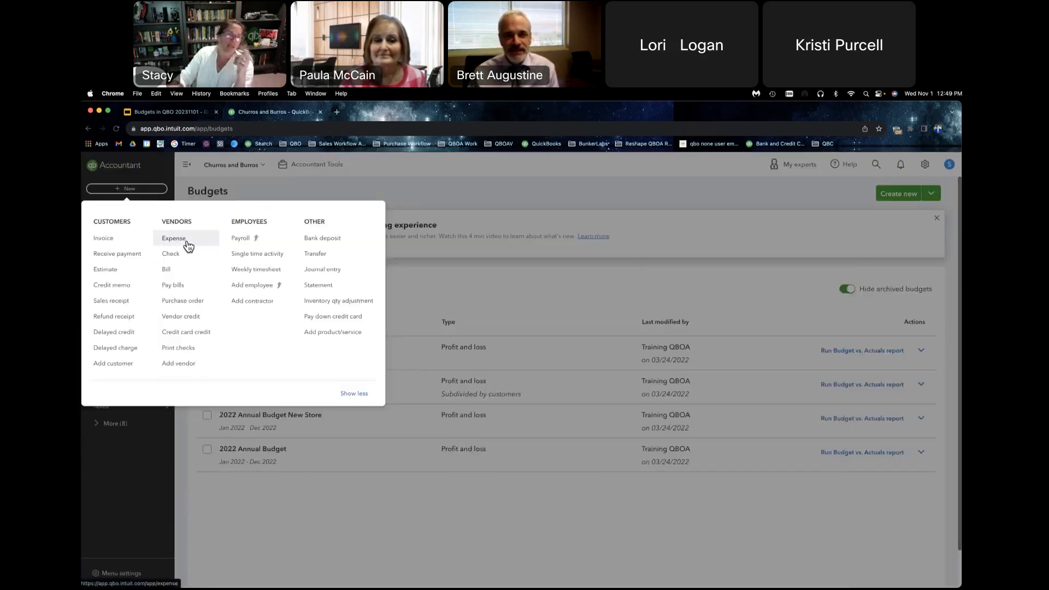
left_click(181, 239)
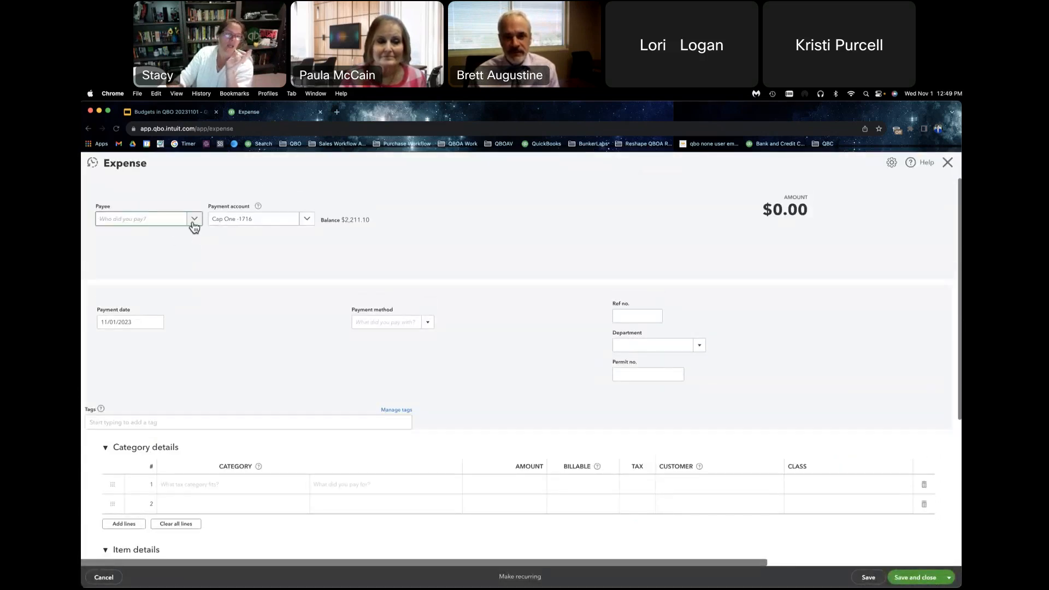
left_click(194, 222)
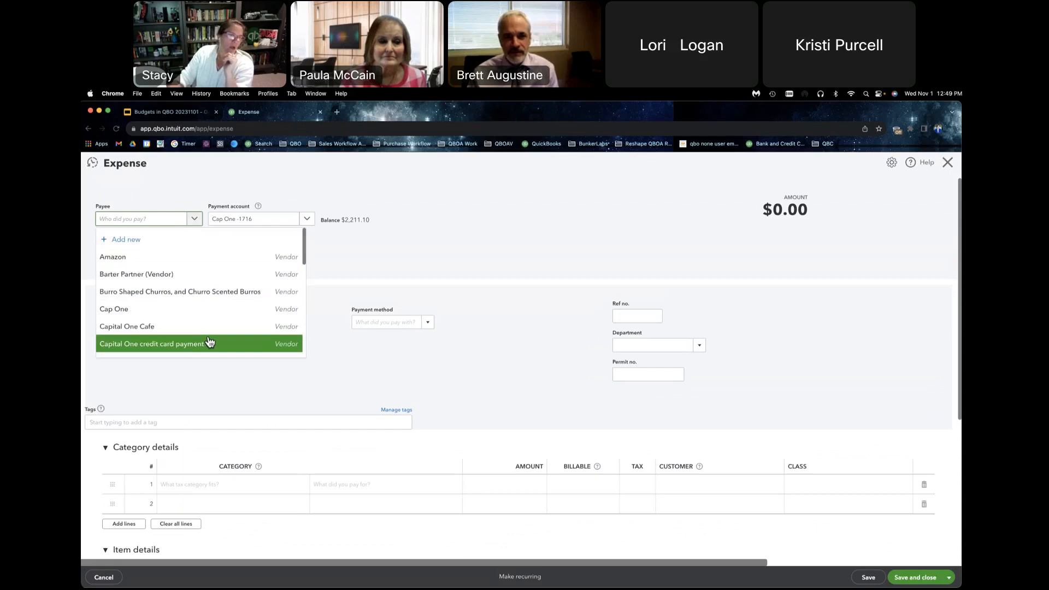
scroll(210, 343, "down", 5)
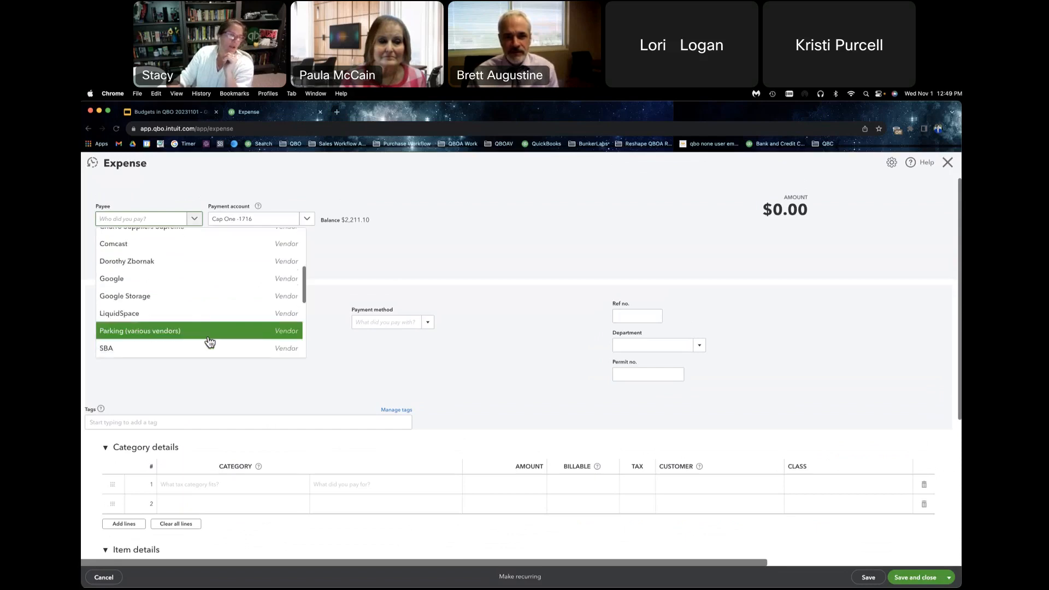
left_click(206, 261)
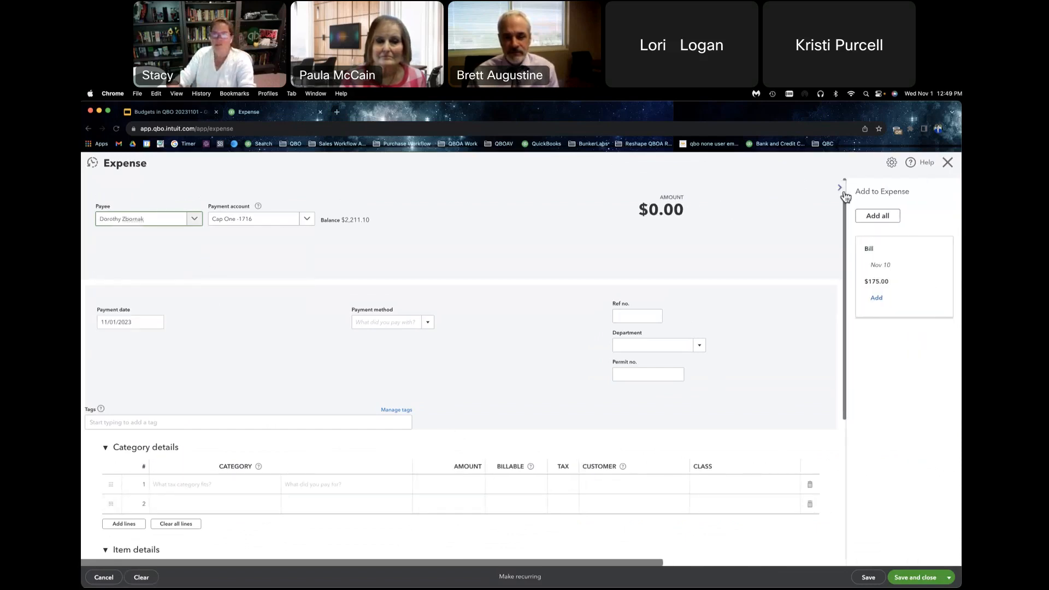
left_click(843, 188)
Step: Fill the first category line with Cost of Goods Sold, the description "shingles for tiny houses" and an amount of 100
scroll(453, 315, "down", 3)
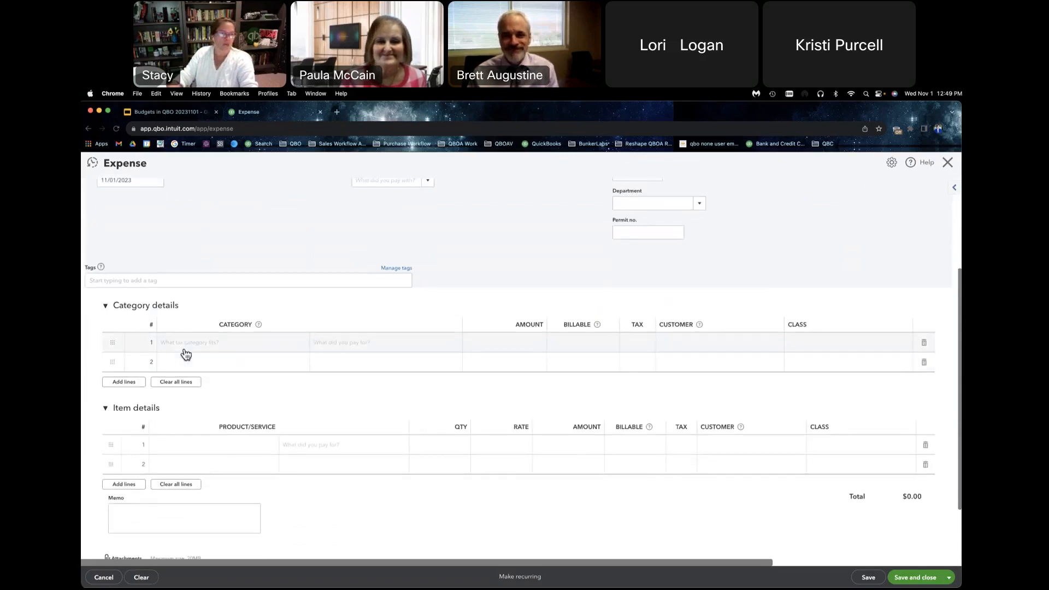
left_click(188, 342)
left_click(188, 344)
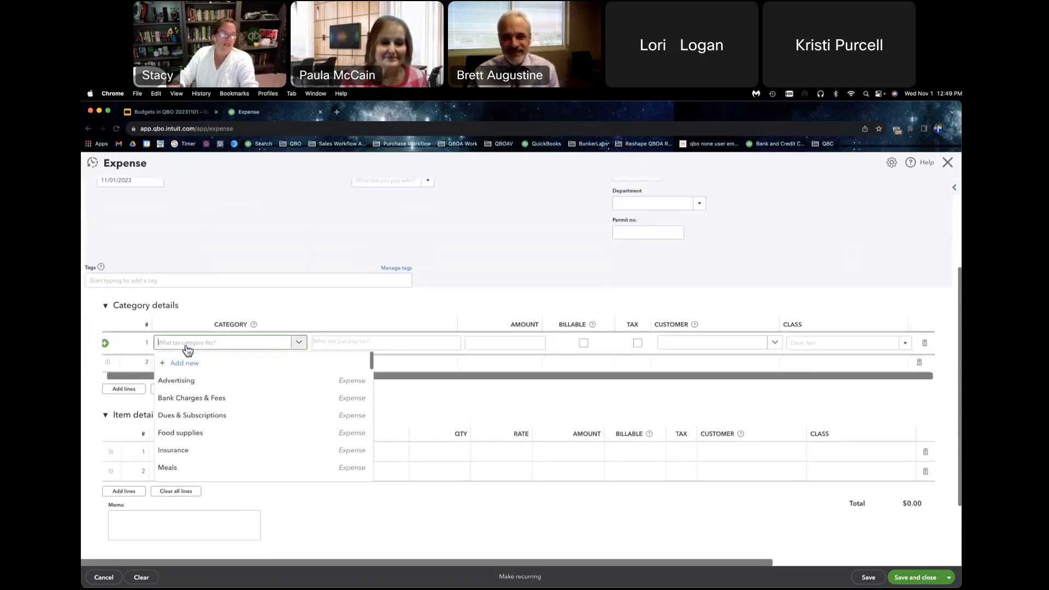
type("cost")
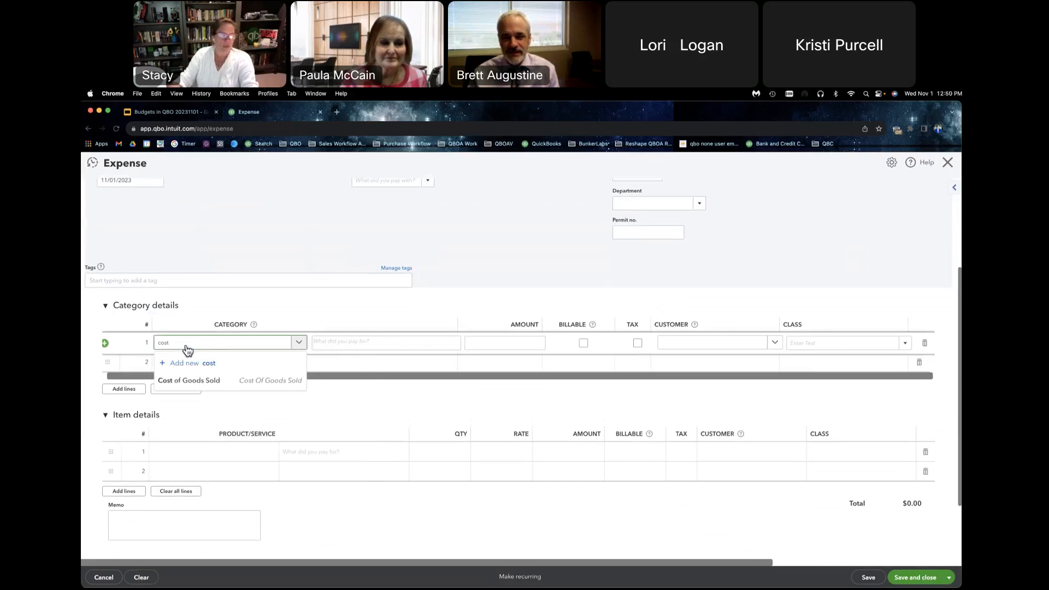
left_click(220, 382)
left_click(334, 343)
type("shingles for")
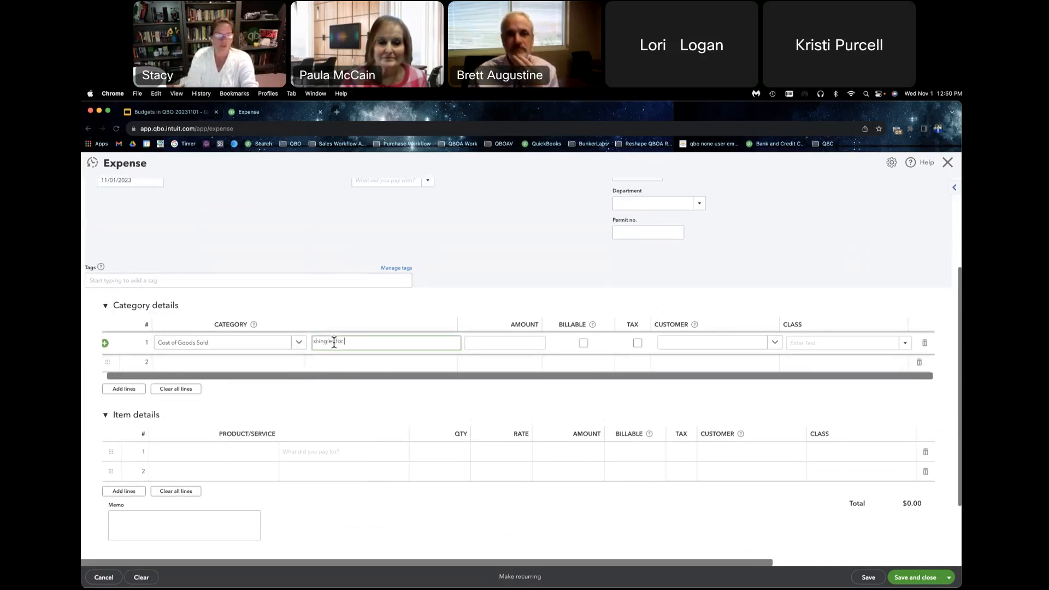
type(" tiny houses")
key("Tab")
type("100")
key("Tab")
Step: Add a new class named Tiny Homes and assign it to the expense's Cost of Goods Sold line
left_click(835, 342)
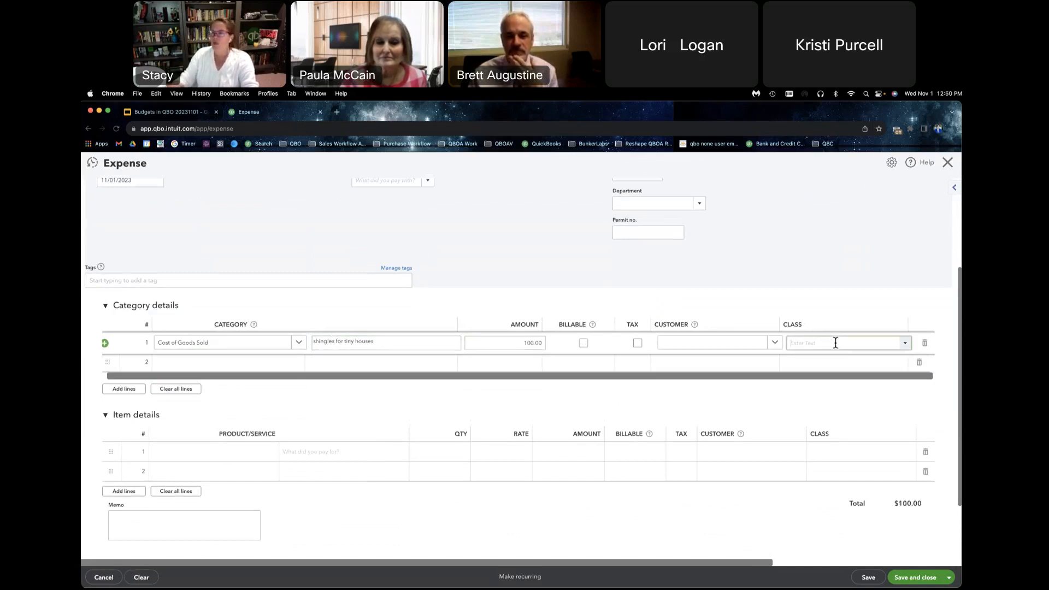
type("Tiny H")
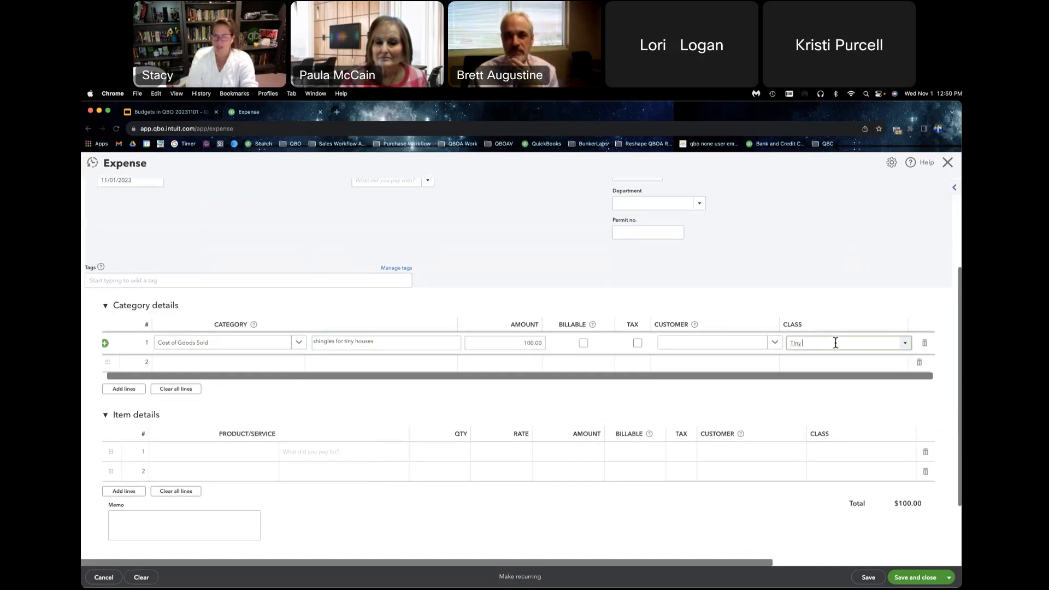
key("BackSpace")
key("BackSpace")
key("BackSpace")
key("BackSpace")
key("BackSpace")
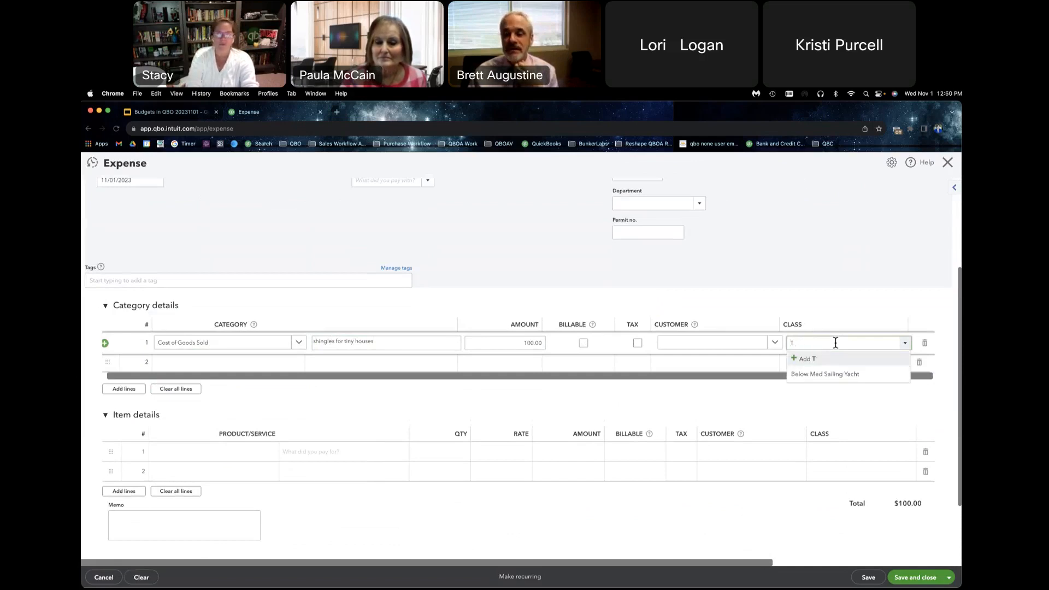
type("iny Homes")
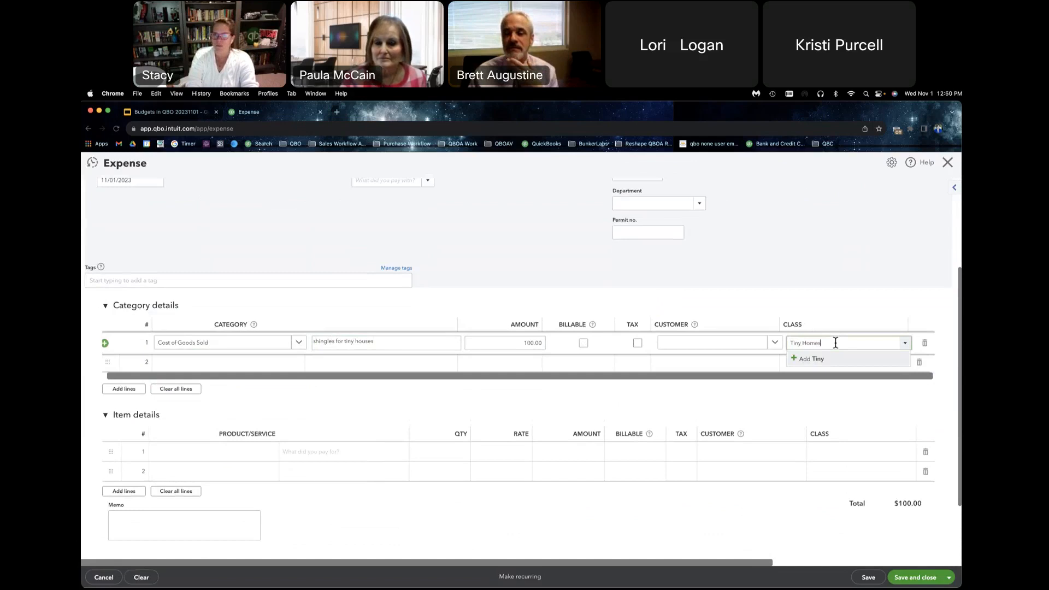
left_click(853, 358)
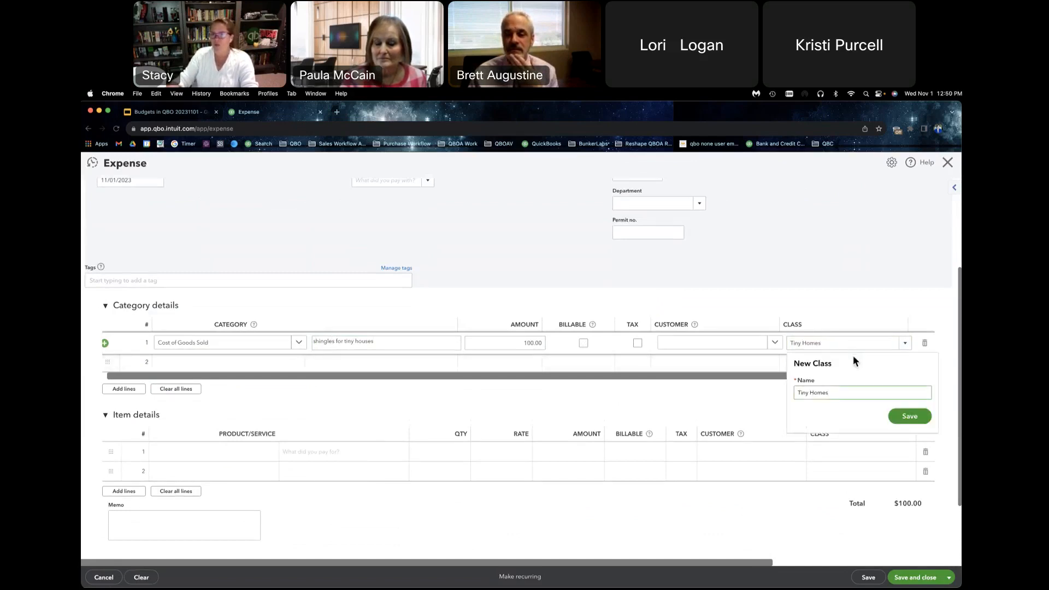
left_click(909, 418)
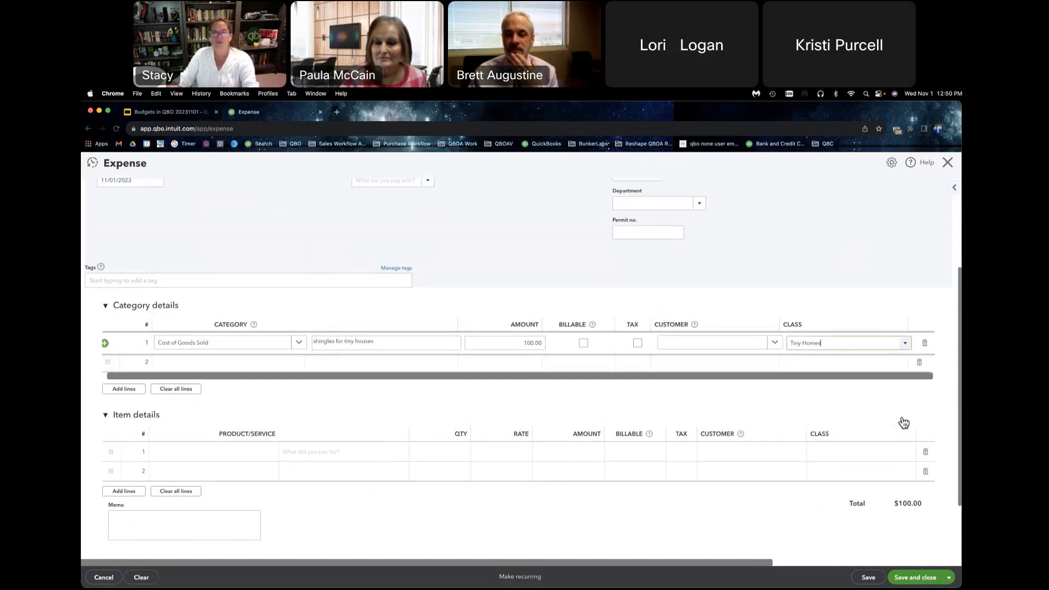
Step: Check the payment date of the Tiny Homes expense, leave it as 11/01/2023, and save and close the expense
scroll(162, 233, "up", 1)
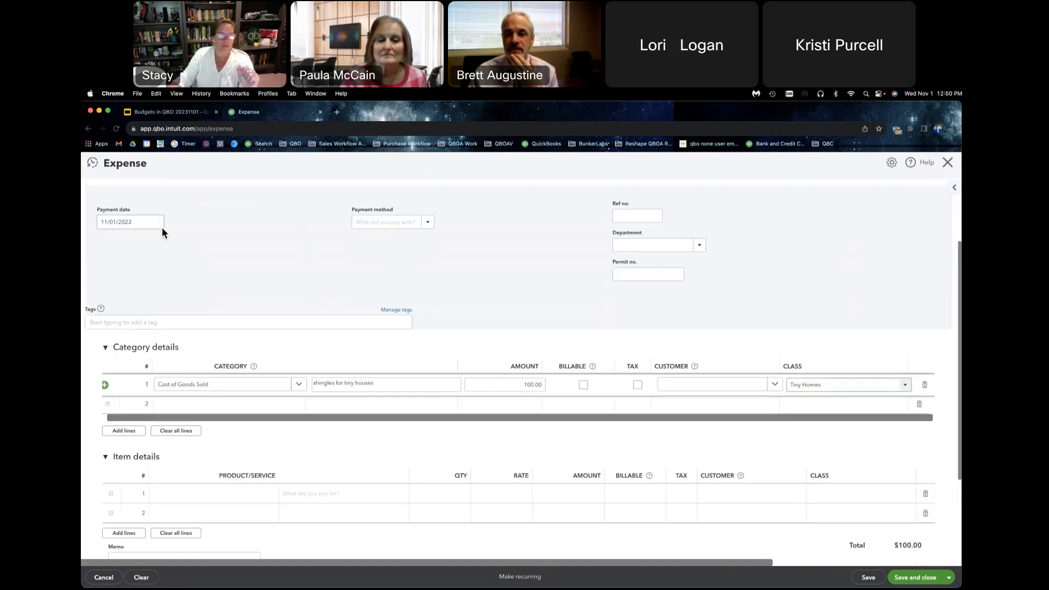
left_click(142, 222)
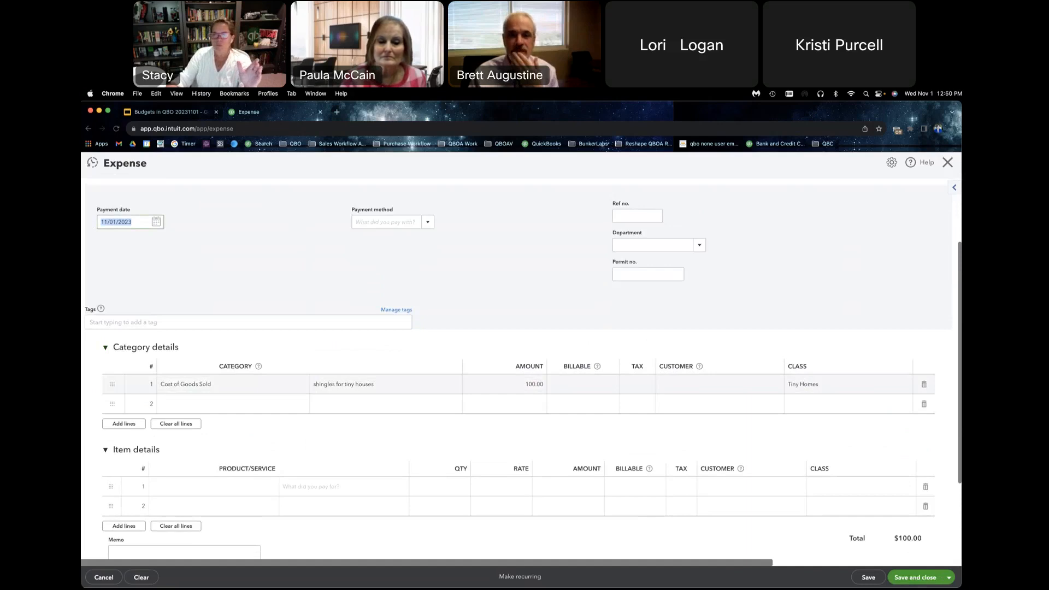
left_click(907, 583)
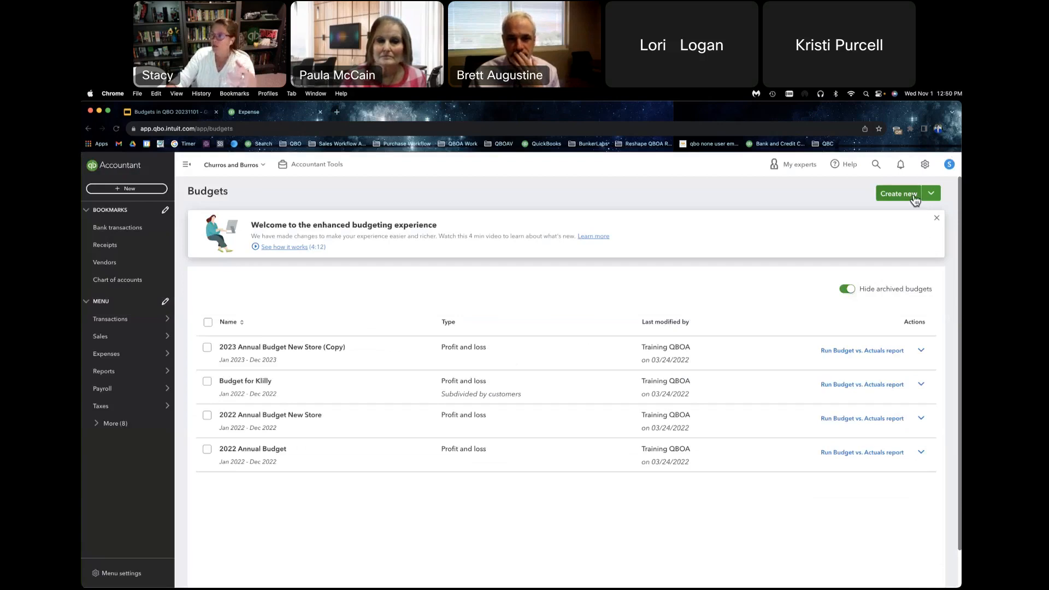
Step: Create a custom FY 2023 profit and loss budget subdivided by class, with a subdivided budget for Tiny Homes
left_click(914, 197)
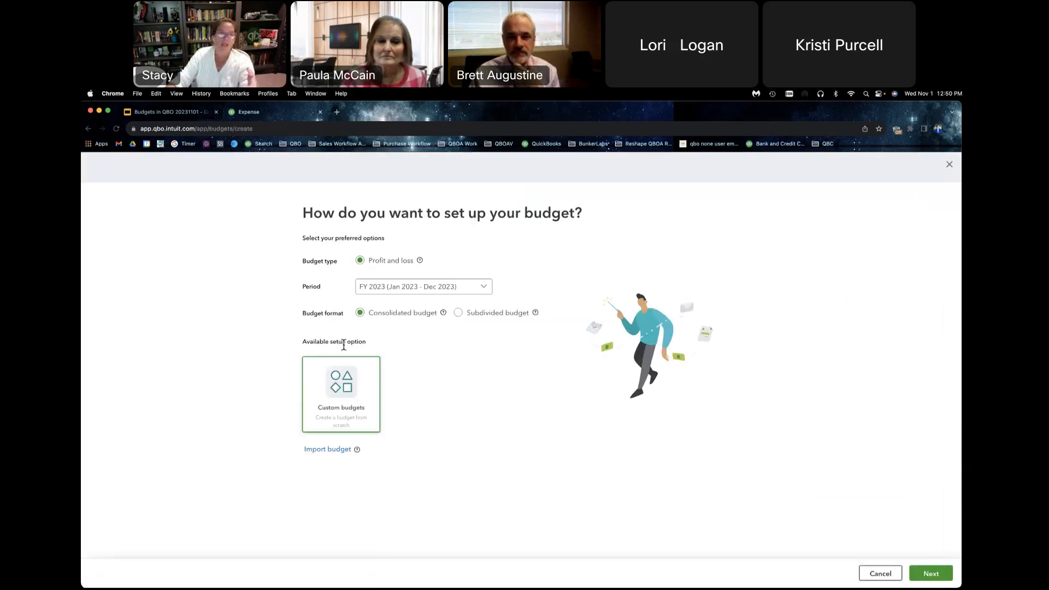
left_click(460, 313)
left_click(411, 352)
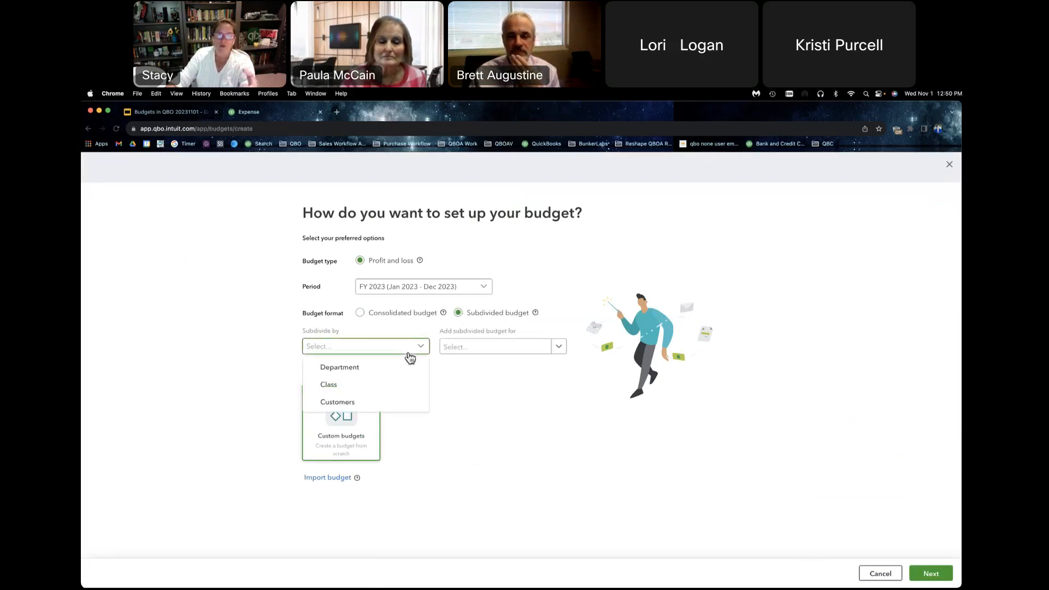
left_click(369, 389)
left_click(555, 346)
left_click(493, 473)
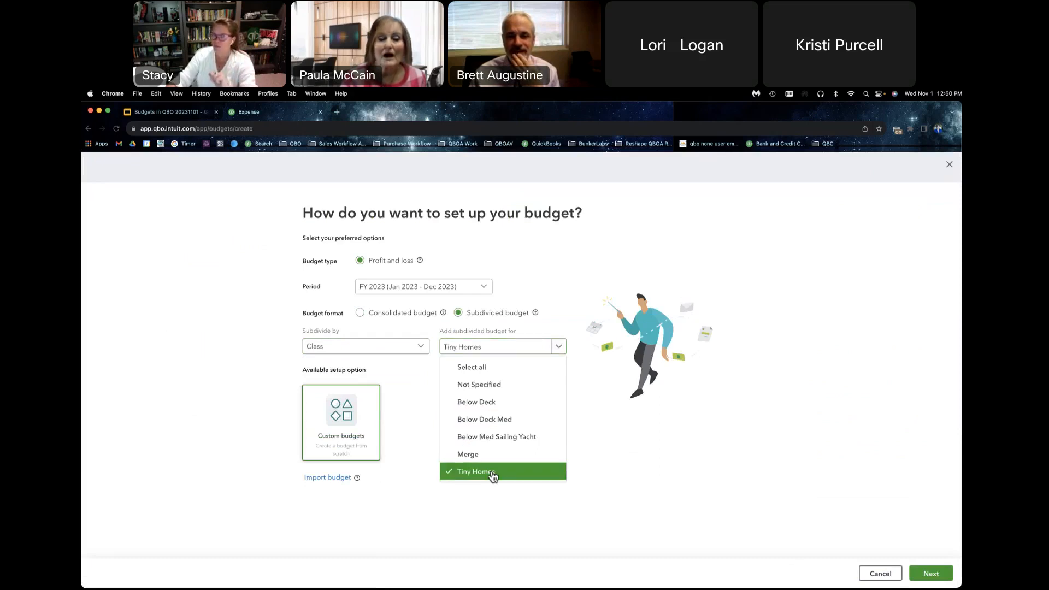
left_click(525, 468)
left_click(464, 474)
left_click(802, 482)
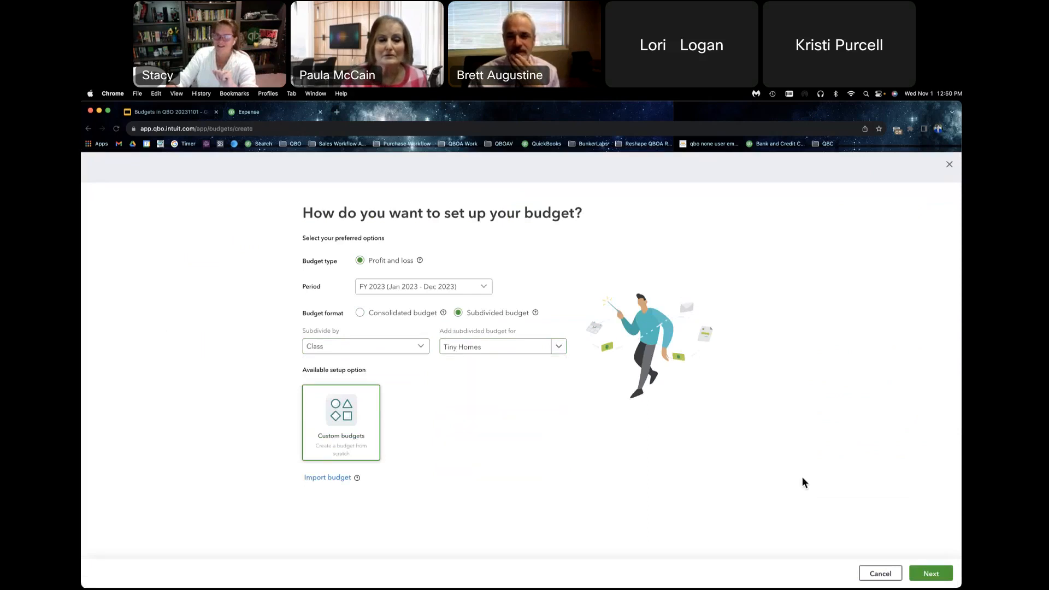
left_click(926, 576)
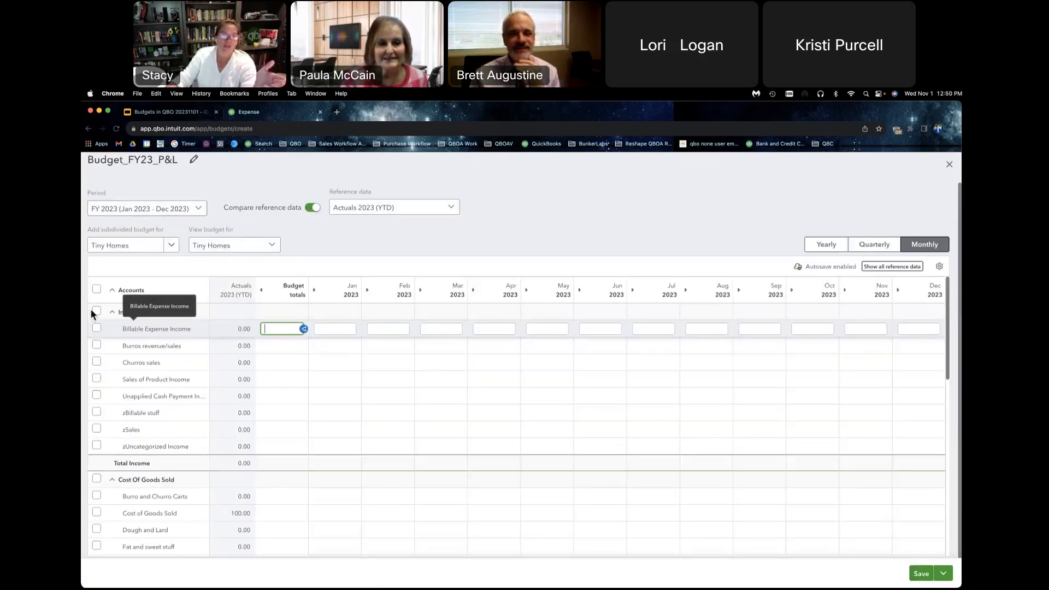
Step: Collapse the Income accounts and change the budget's period to FY 2024 (Jan 2024 - Dec 2024)
left_click(114, 314)
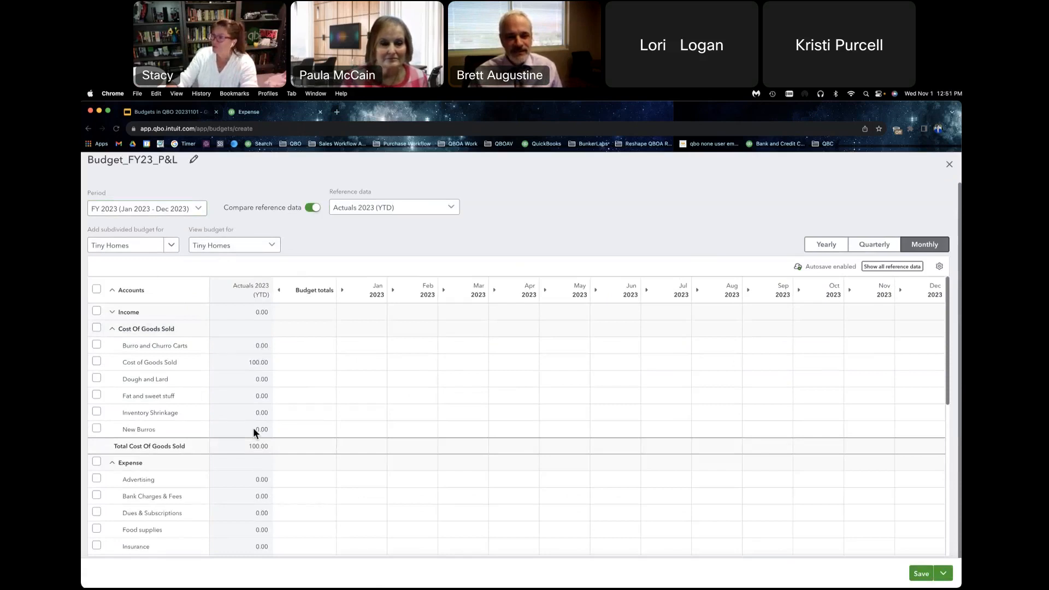
left_click(291, 363)
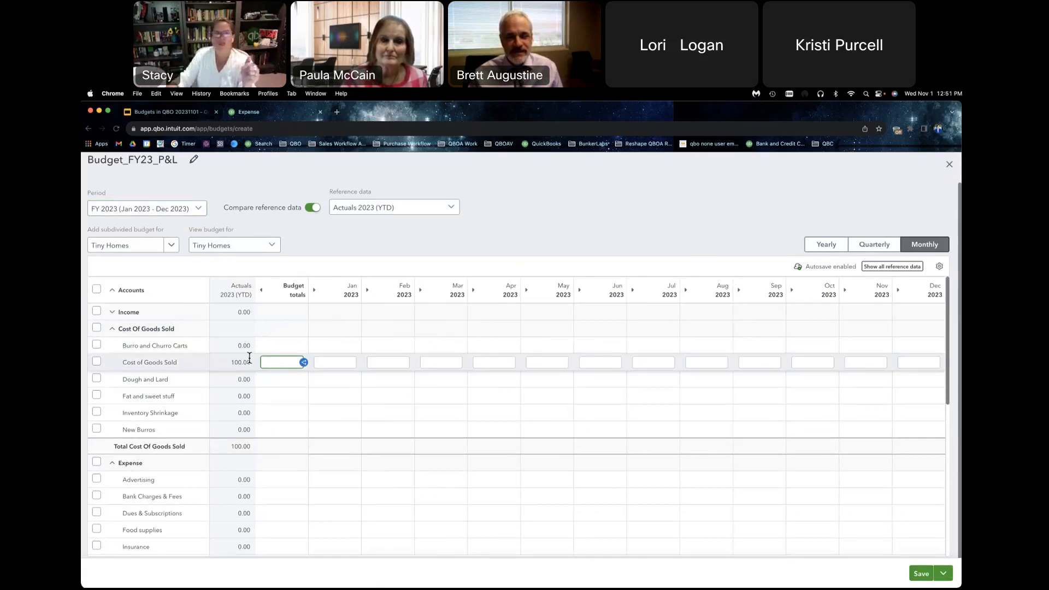
left_click(186, 213)
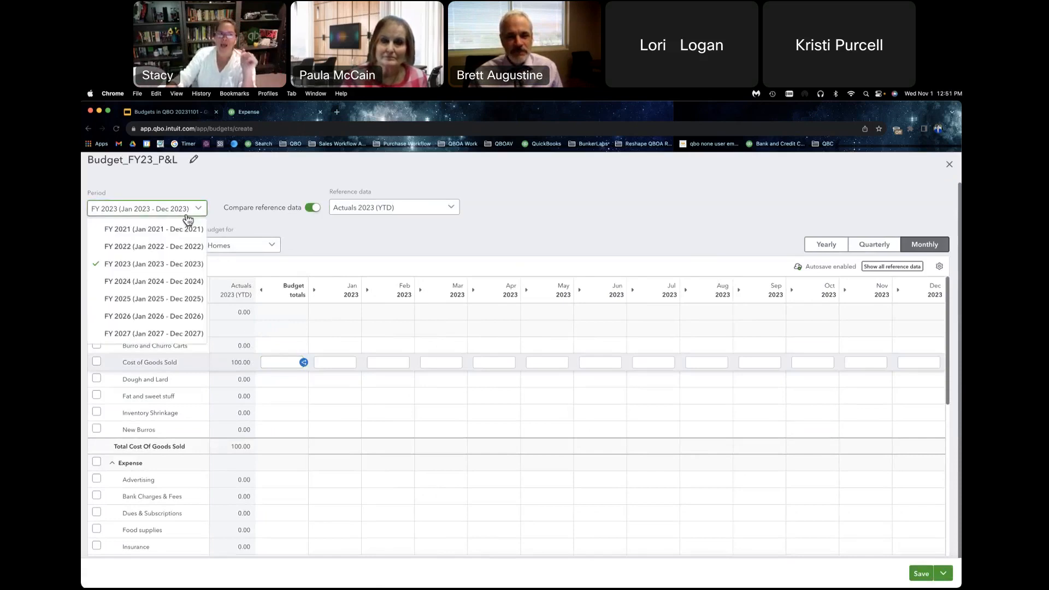
left_click(179, 279)
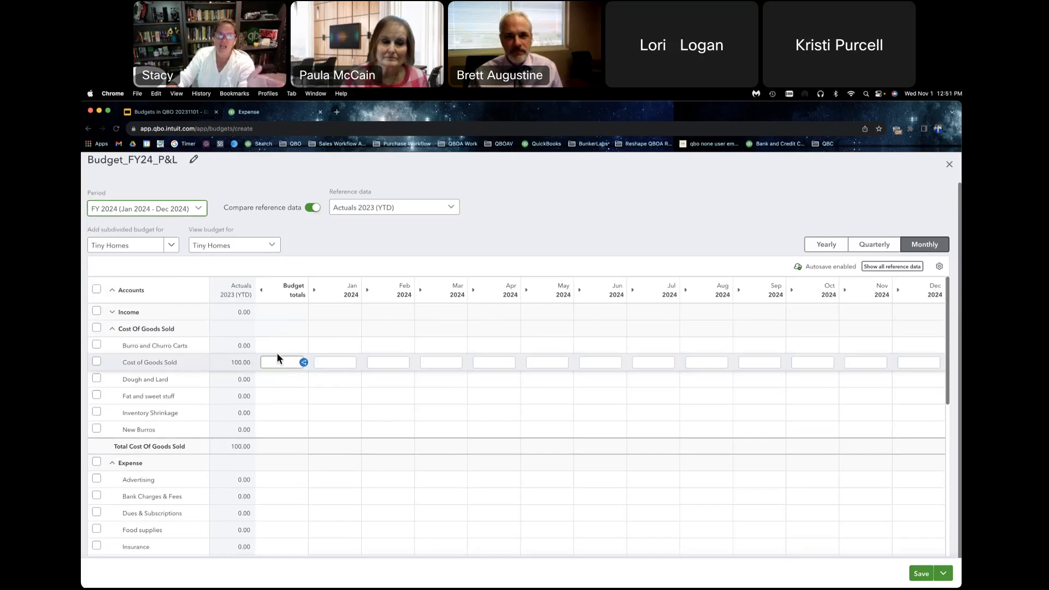
Step: Expand the Income accounts and set the budget total for Sales of Product Income to 500000, spread across the months
left_click(112, 312)
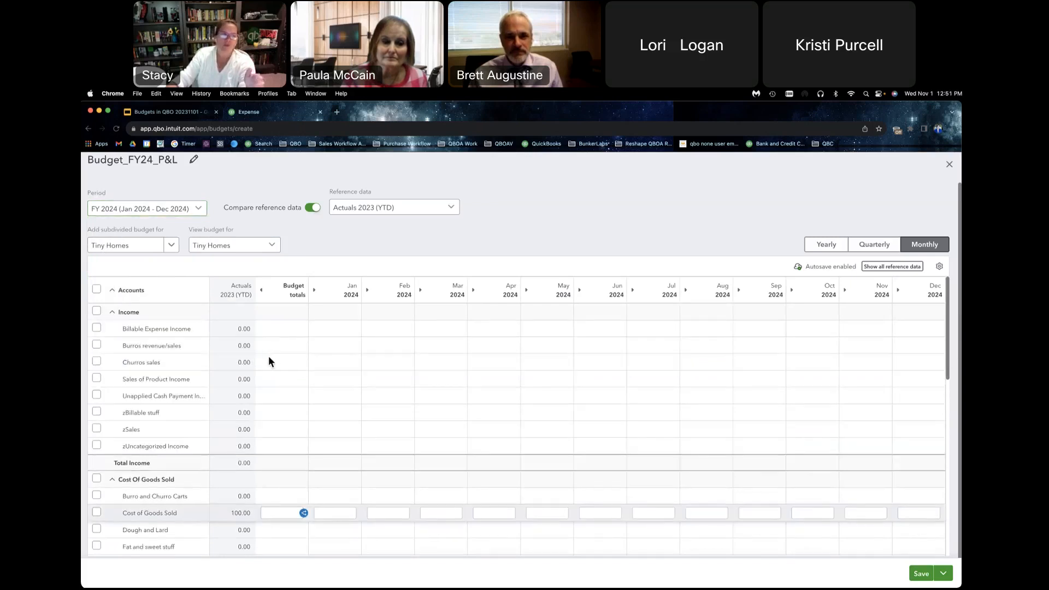
left_click(276, 380)
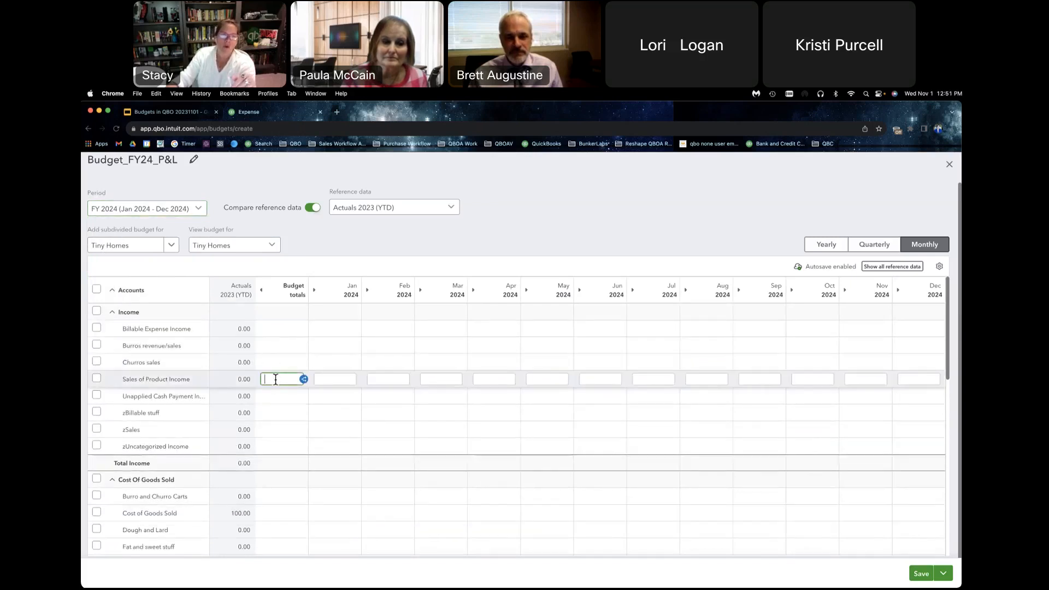
type("500000")
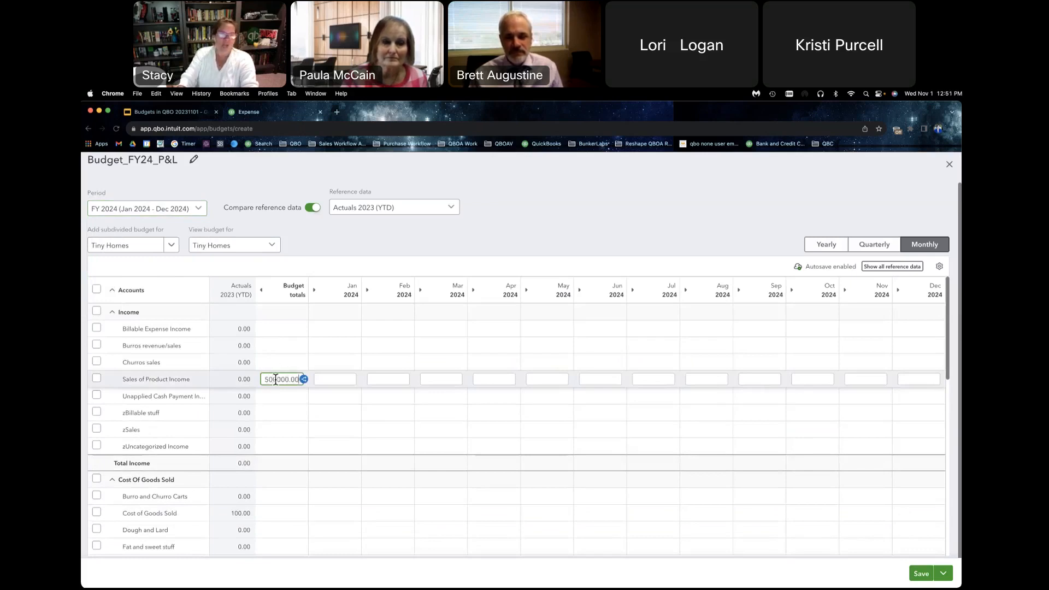
key("Tab")
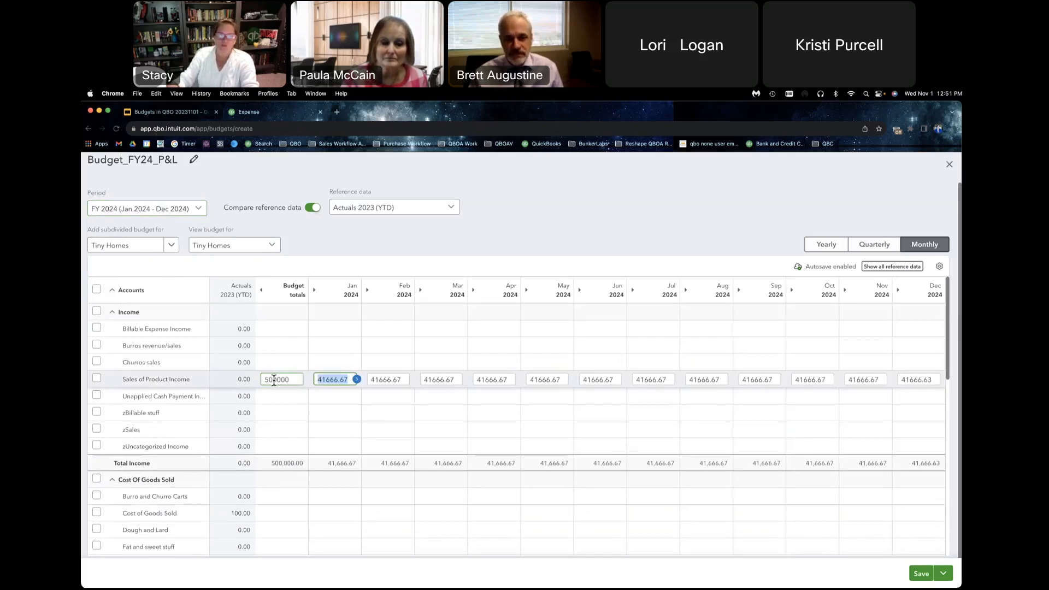
Step: Set the budget total for the Cost of Goods Sold account to 75000, spread across the months
scroll(275, 383, "down", 1)
scroll(273, 379, "down", 1)
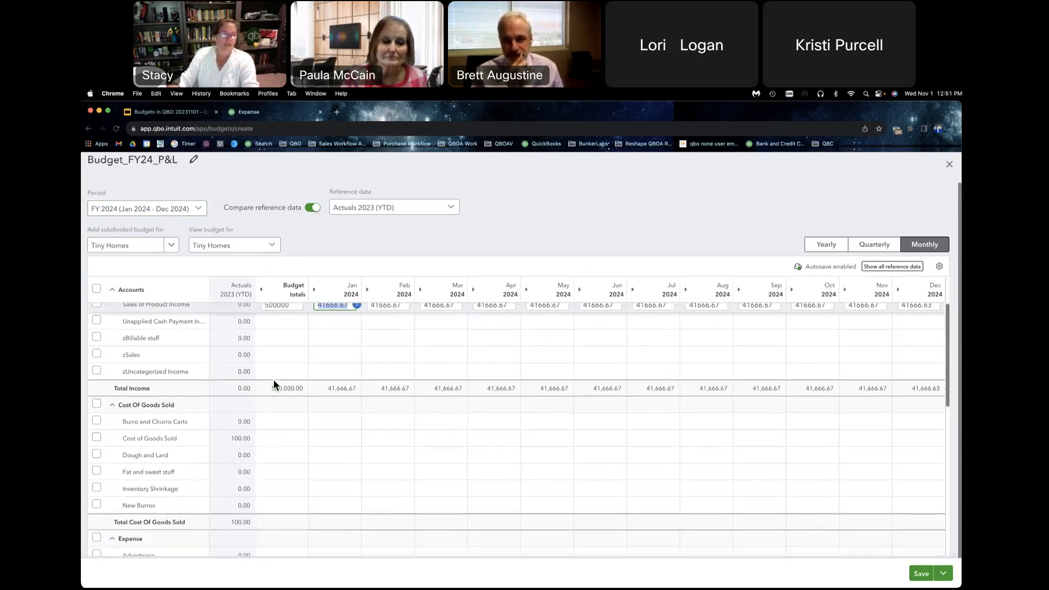
left_click(281, 438)
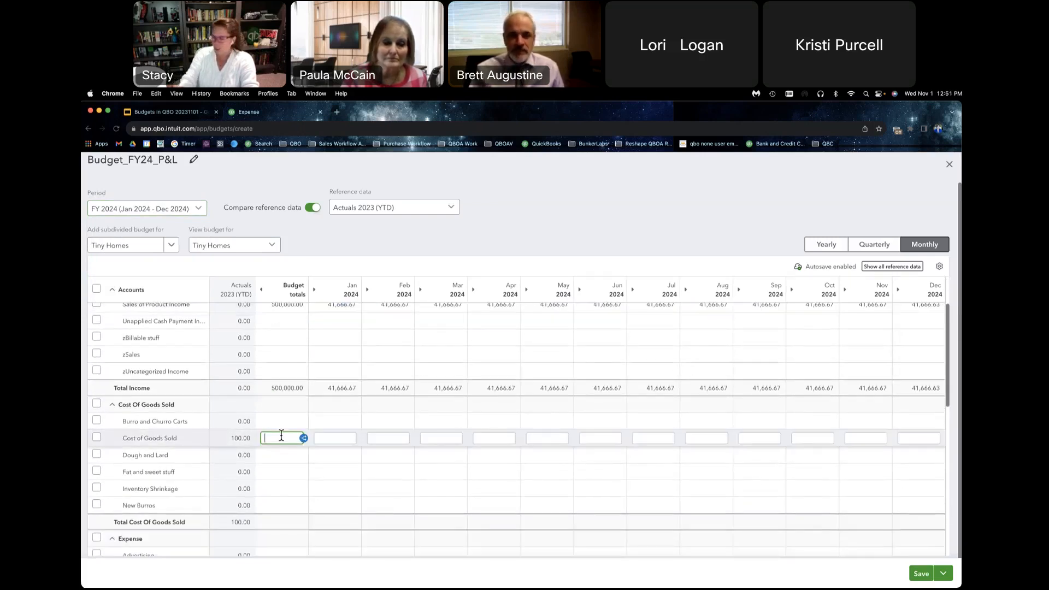
type("7")
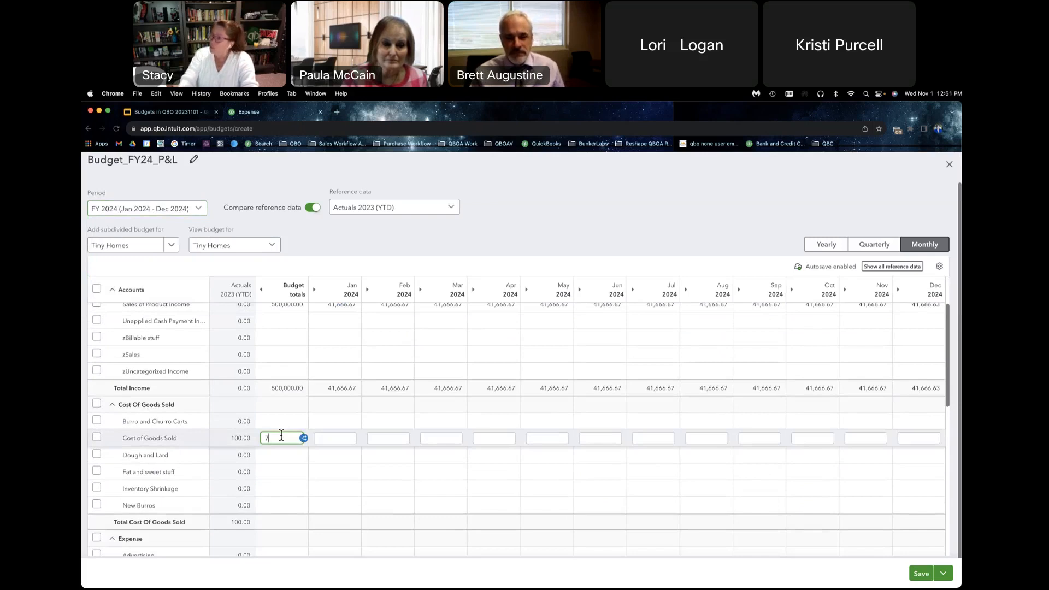
type("5000.00")
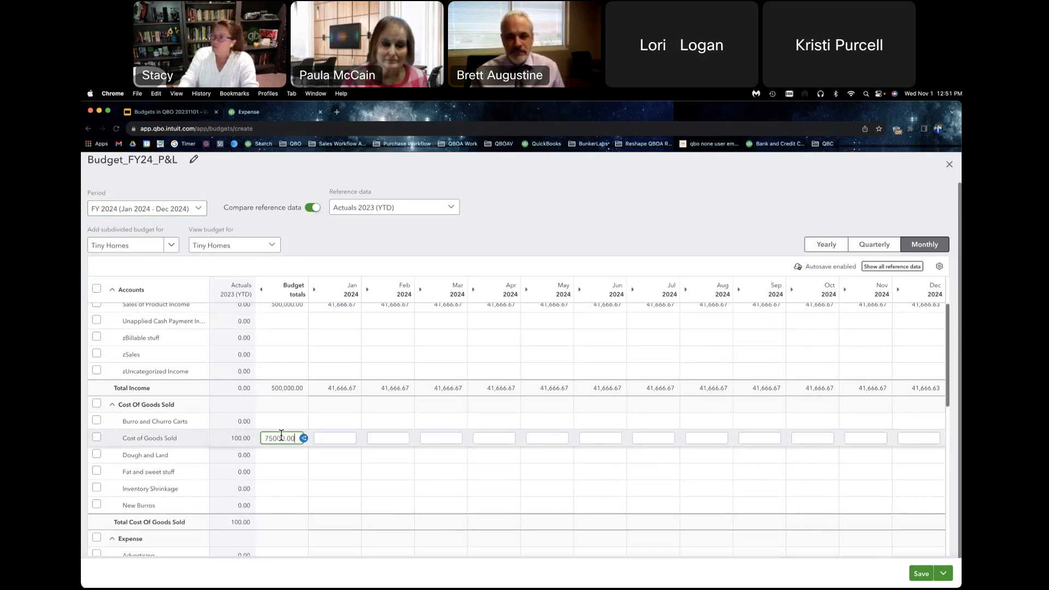
key("Tab")
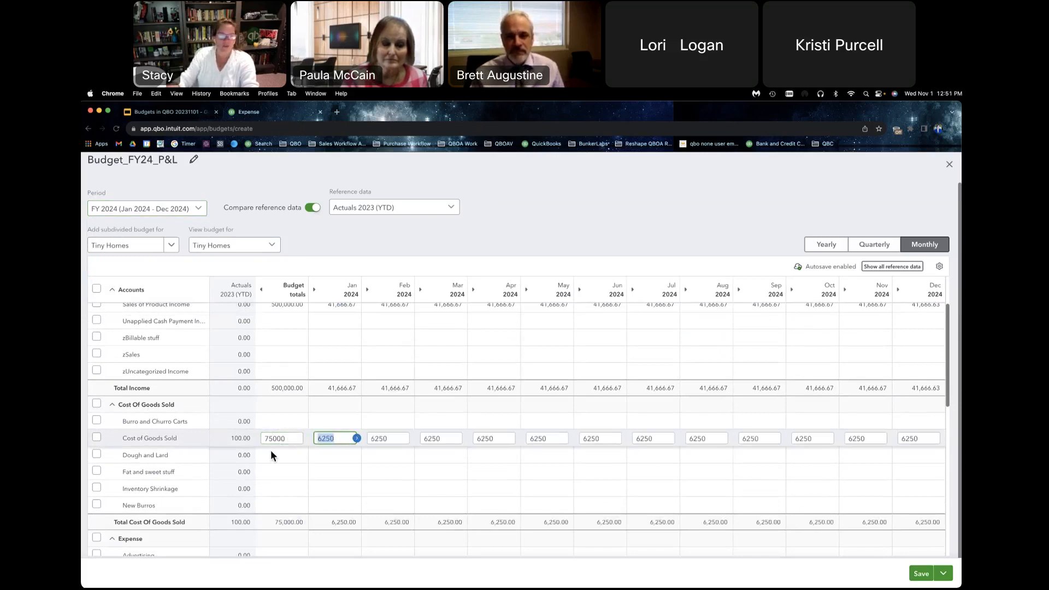
Step: Look through the remaining cost, expense and other expense accounts in the Tiny Homes budget grid
scroll(272, 451, "down", 2)
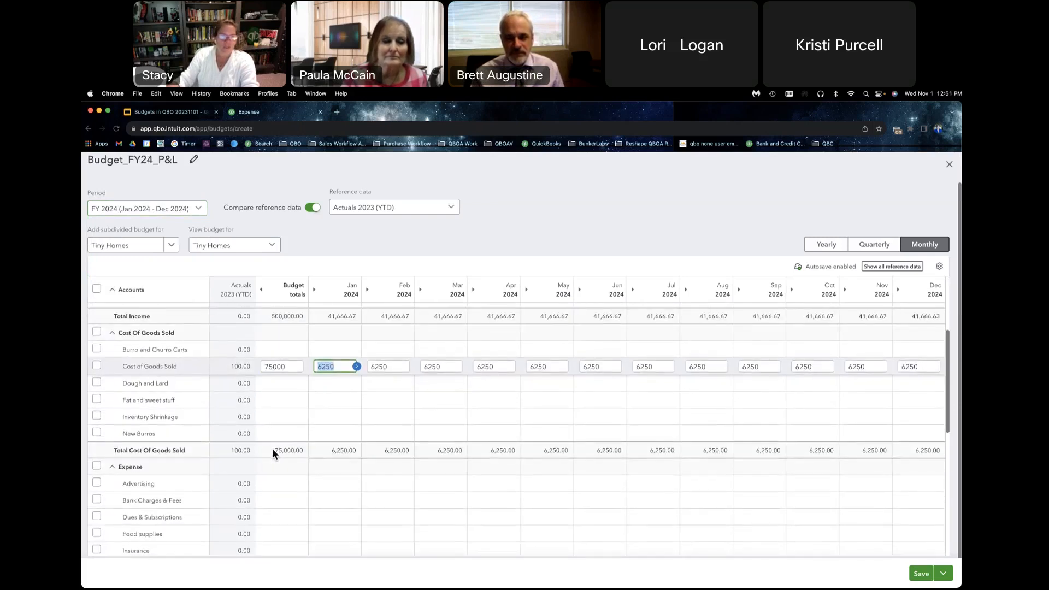
scroll(272, 454, "up", 1)
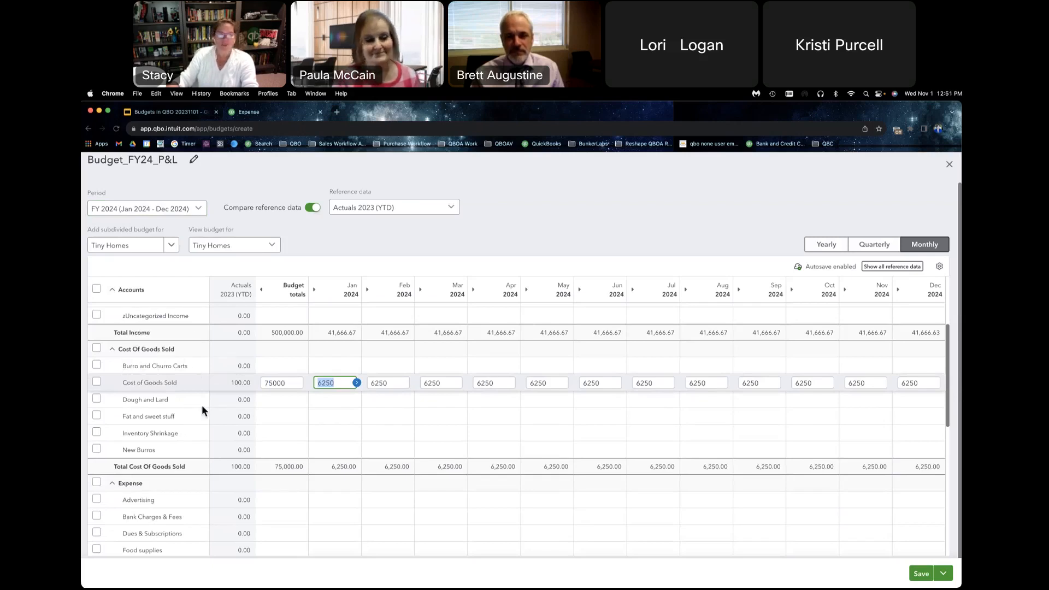
scroll(204, 398, "up", 2)
scroll(204, 398, "down", 2)
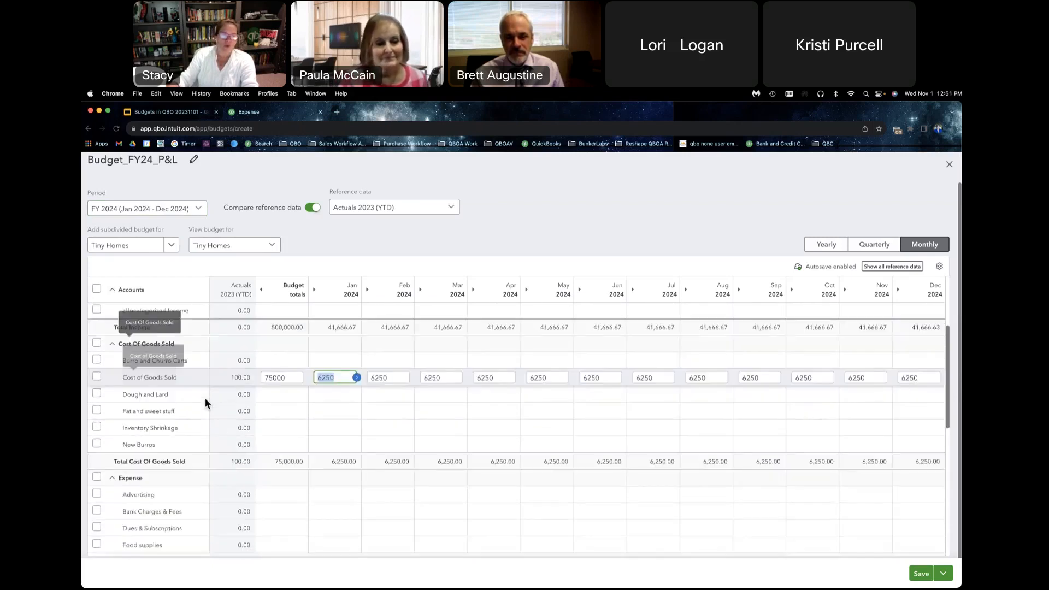
scroll(204, 398, "down", 4)
scroll(205, 403, "down", 6)
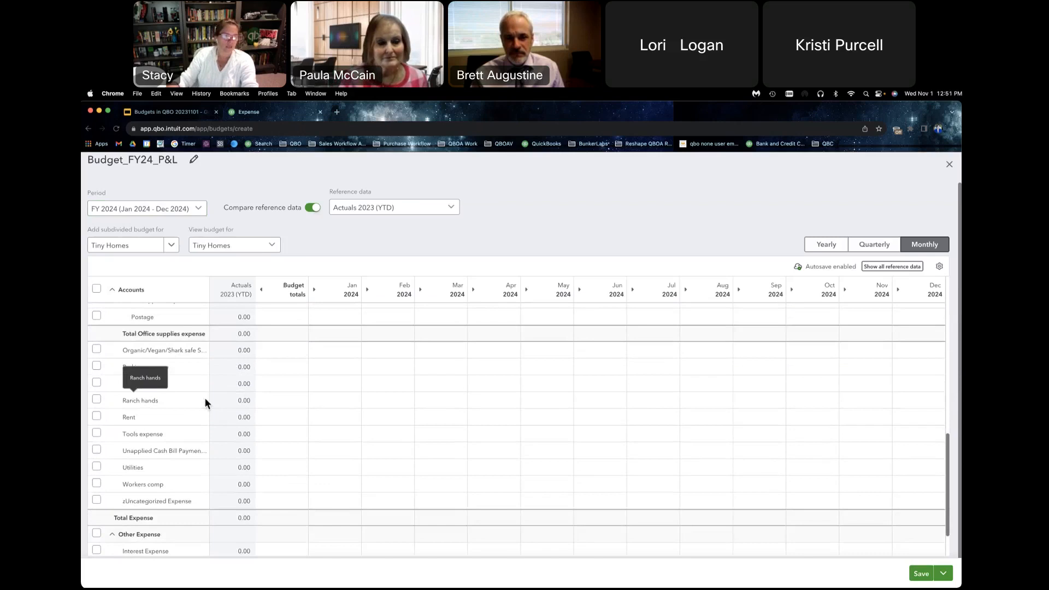
scroll(204, 403, "down", 2)
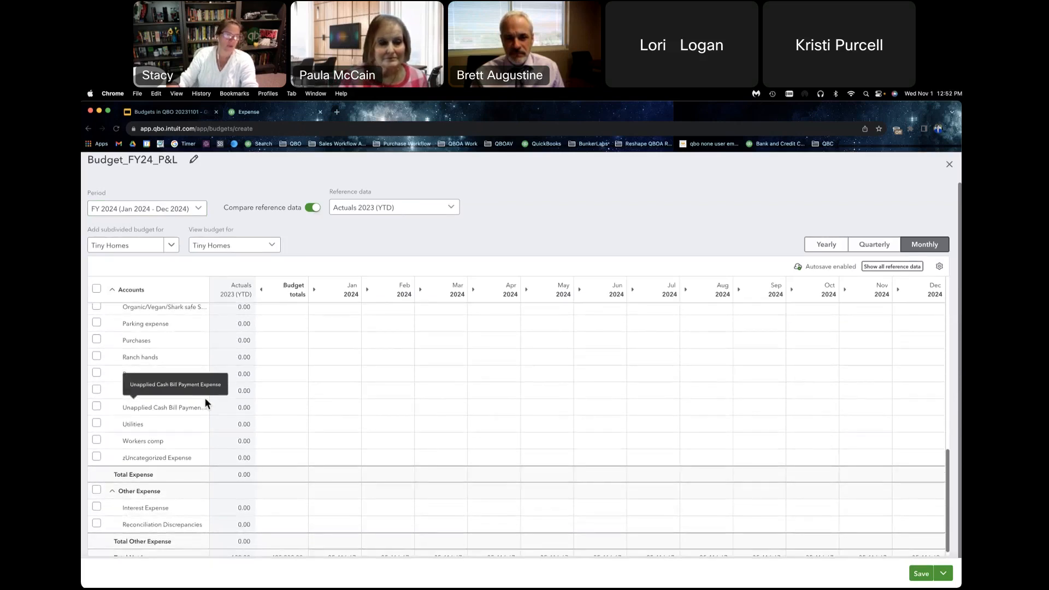
scroll(294, 372, "up", 3)
scroll(295, 372, "up", 5)
scroll(294, 371, "up", 3)
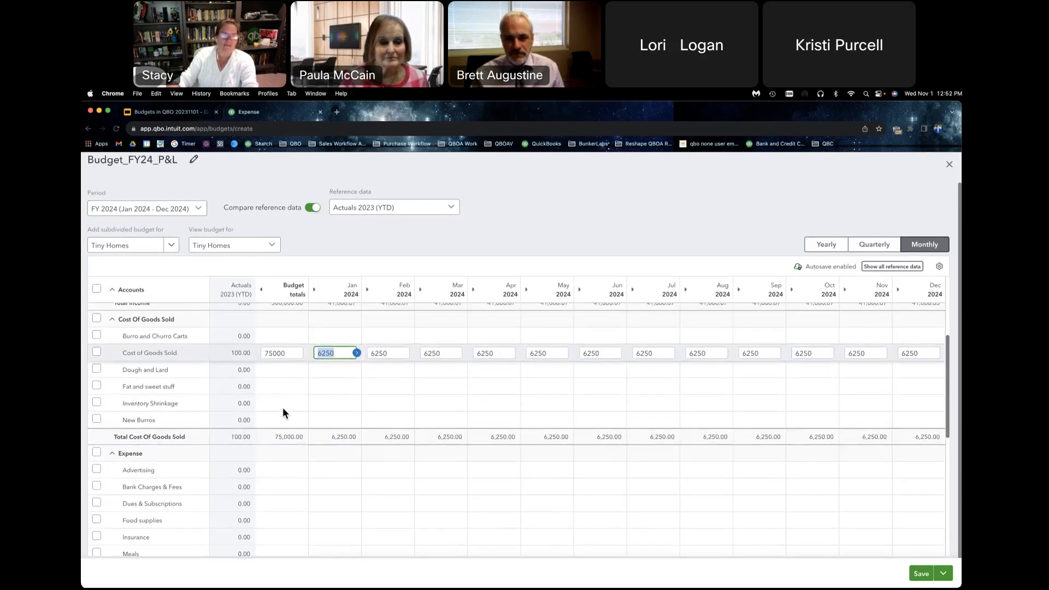
Step: Set the budget total for New Burros to 50000, spread across the months, and save and close the budget
left_click(276, 372)
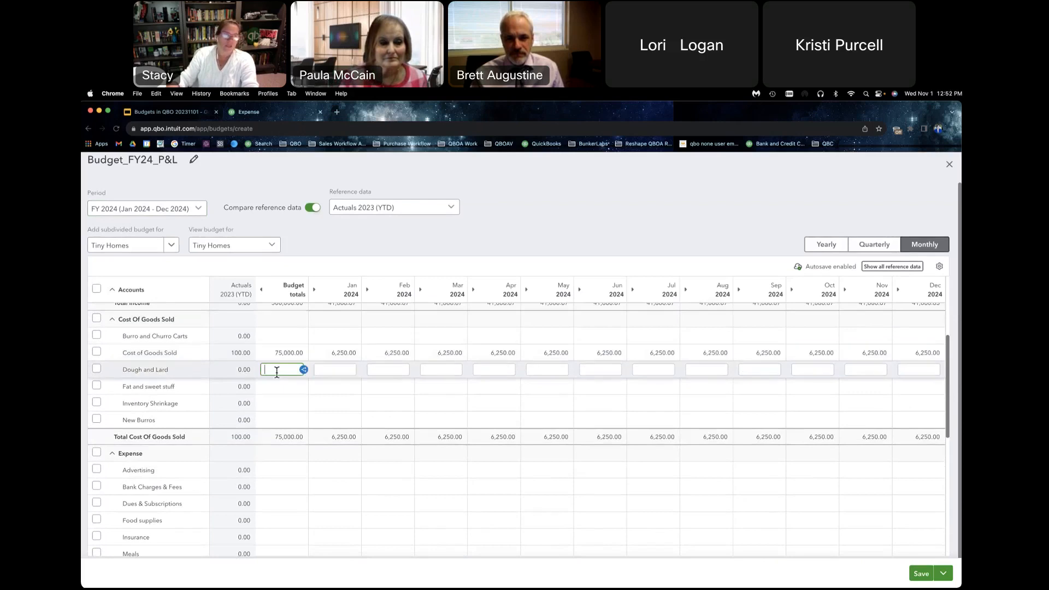
left_click(276, 421)
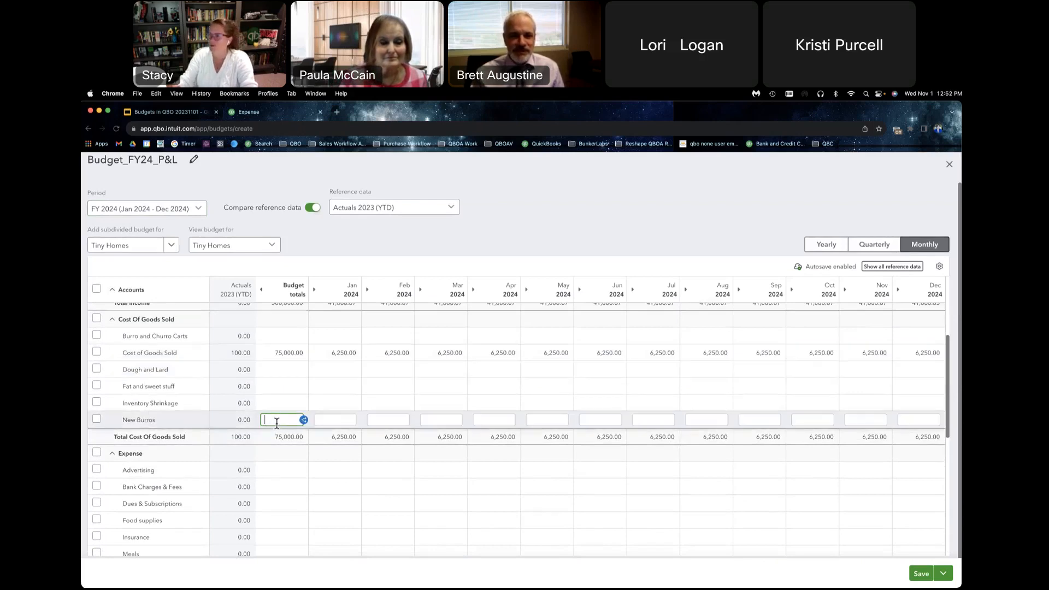
type("50000")
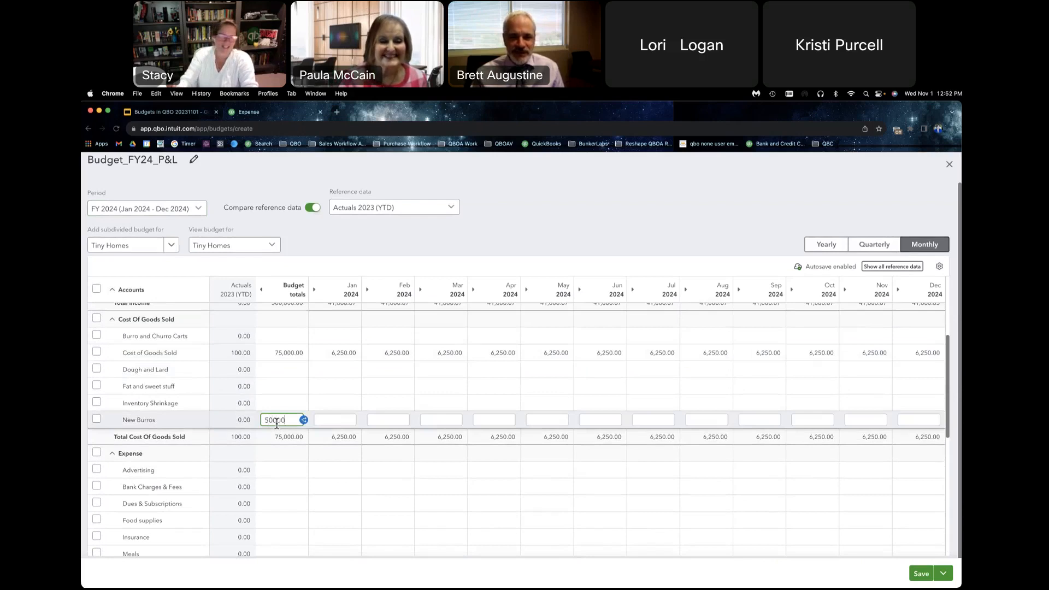
key("Tab")
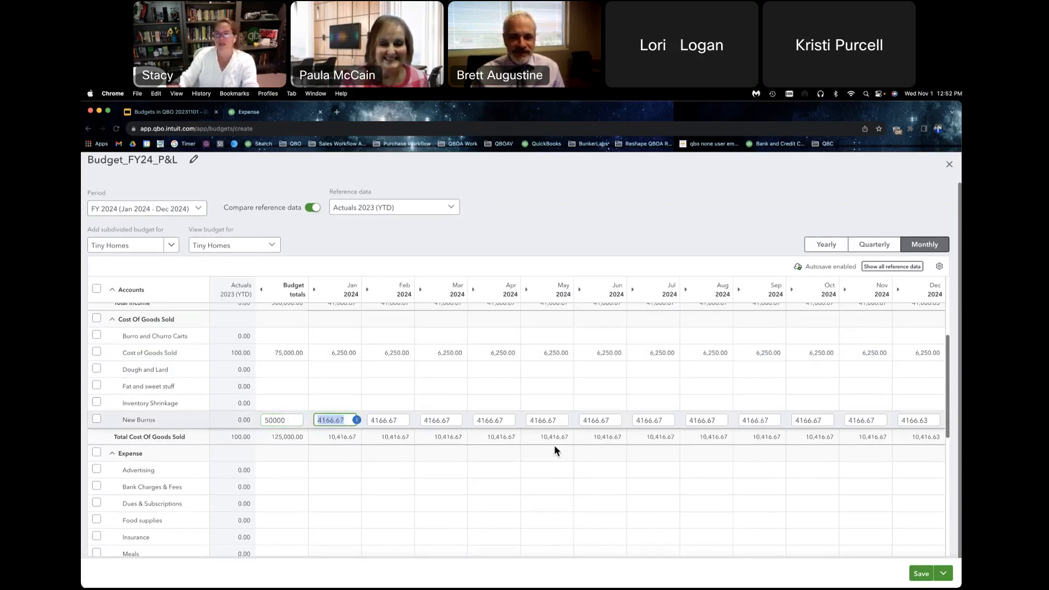
left_click(920, 575)
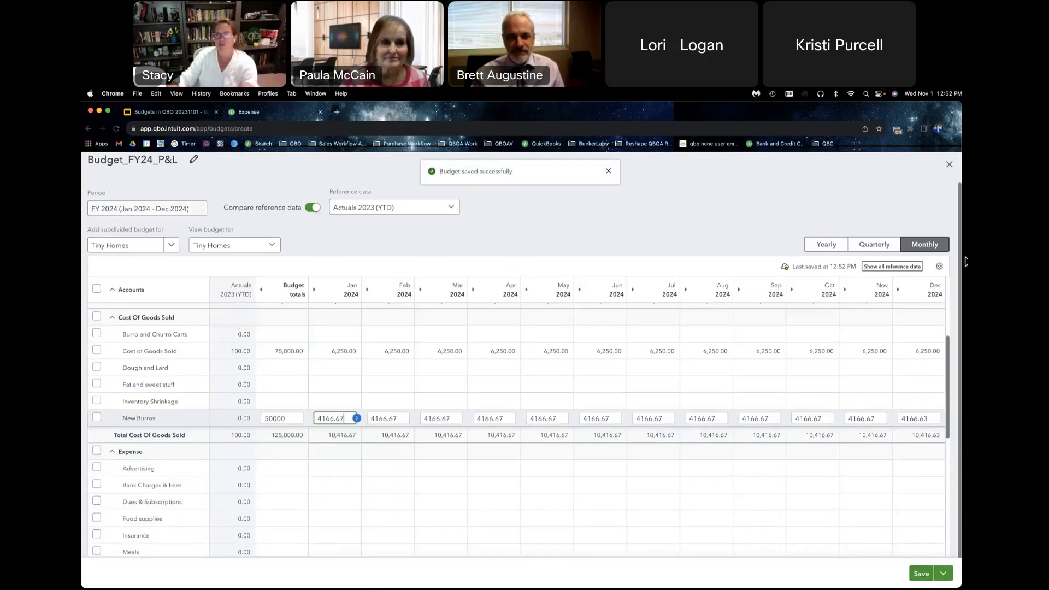
left_click(950, 165)
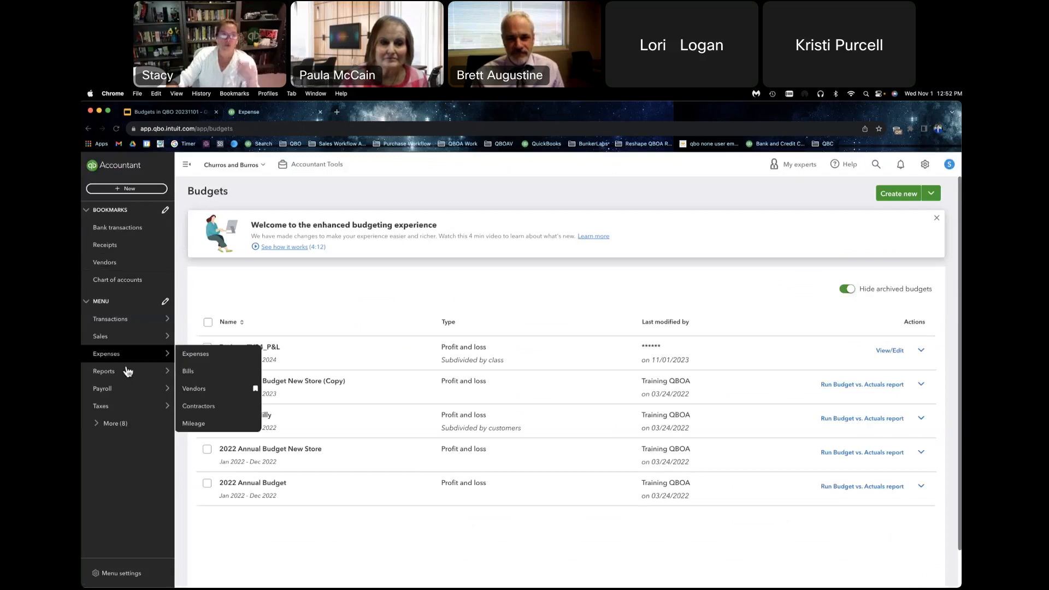
Step: Go to the company's reports, search for "bud" and open the Budget Overview report
left_click(212, 378)
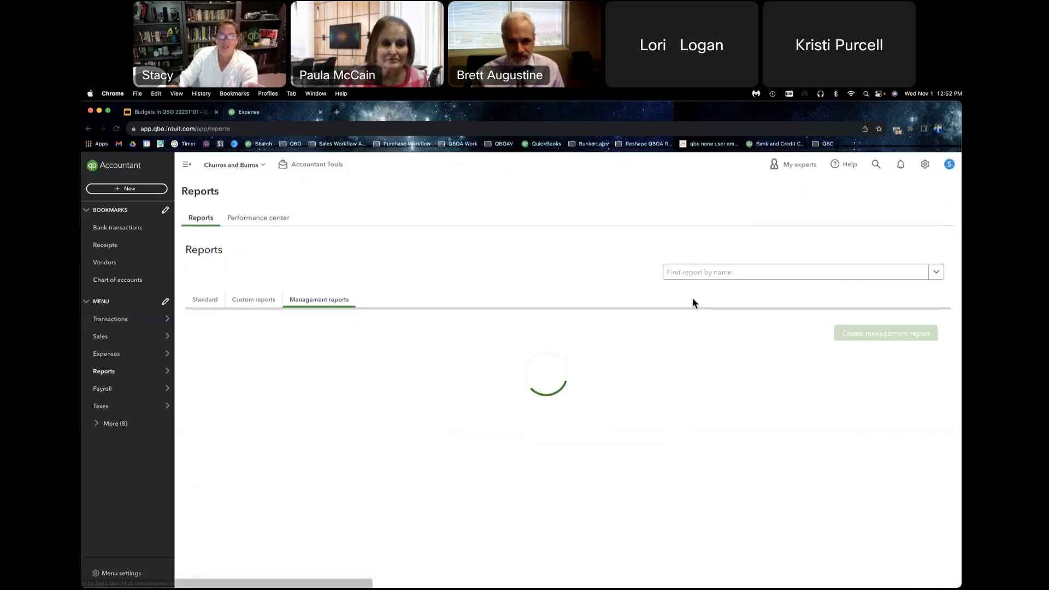
left_click(709, 273)
type("bug")
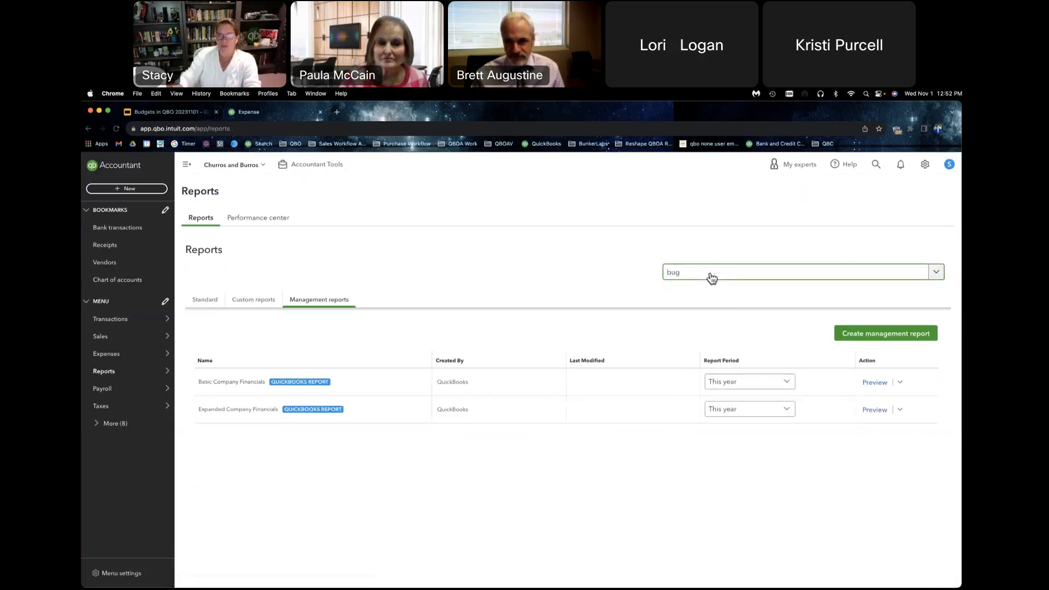
key("BackSpace")
type("d")
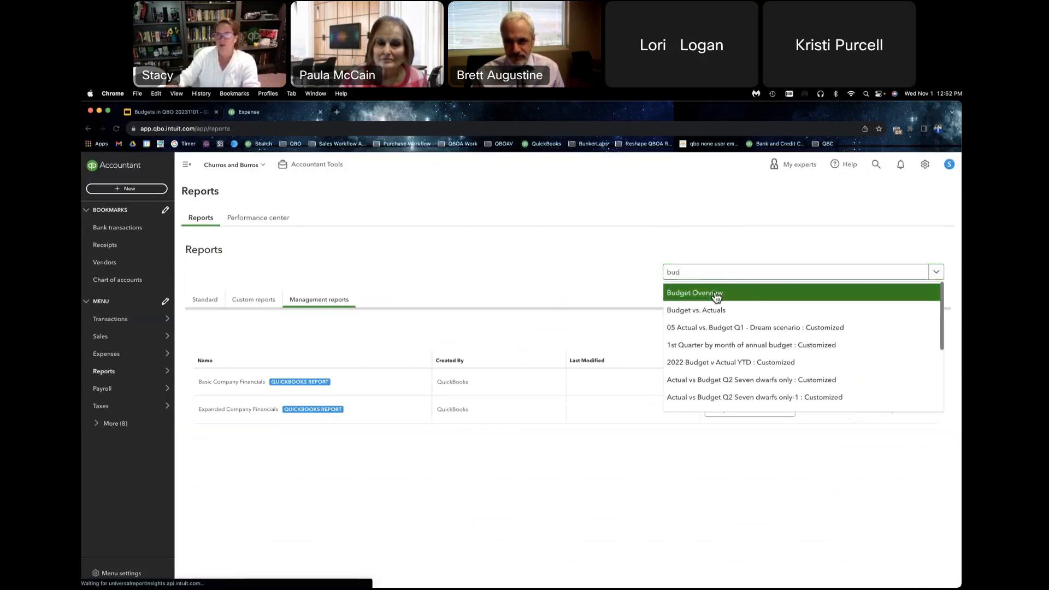
left_click(711, 294)
Step: Review the report period options and the list of available budgets, choosing Budget_FY24_P&L - FY24 P&L Classes
left_click(259, 250)
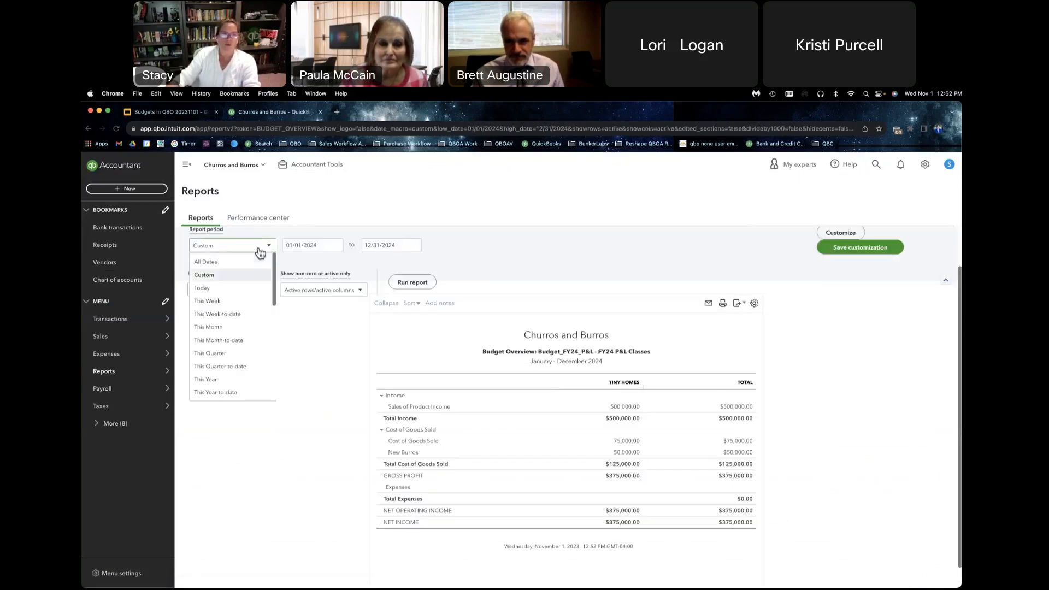
left_click(319, 245)
left_click(458, 260)
left_click(234, 292)
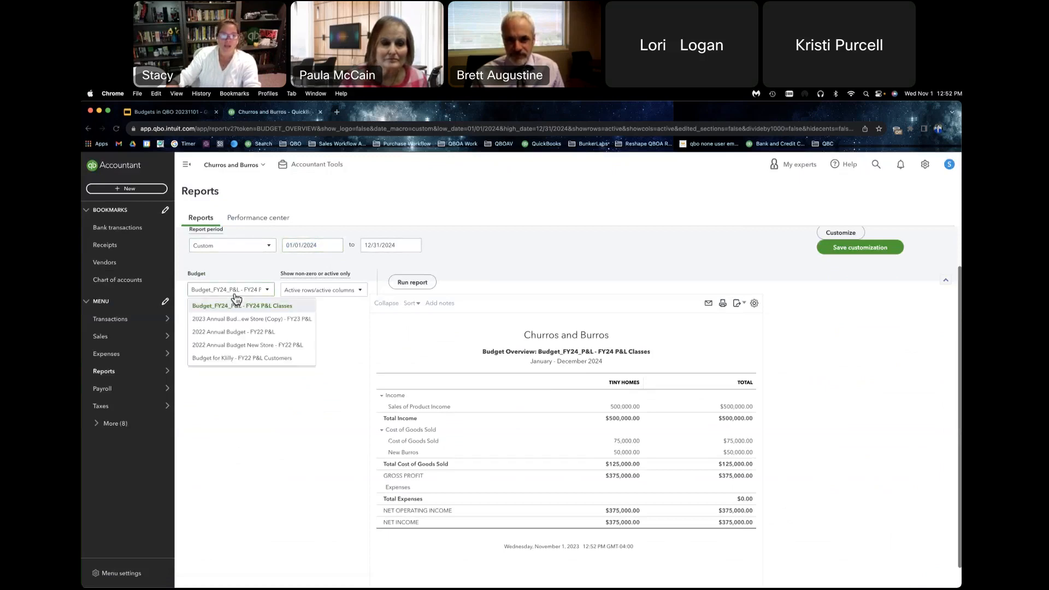
left_click(247, 307)
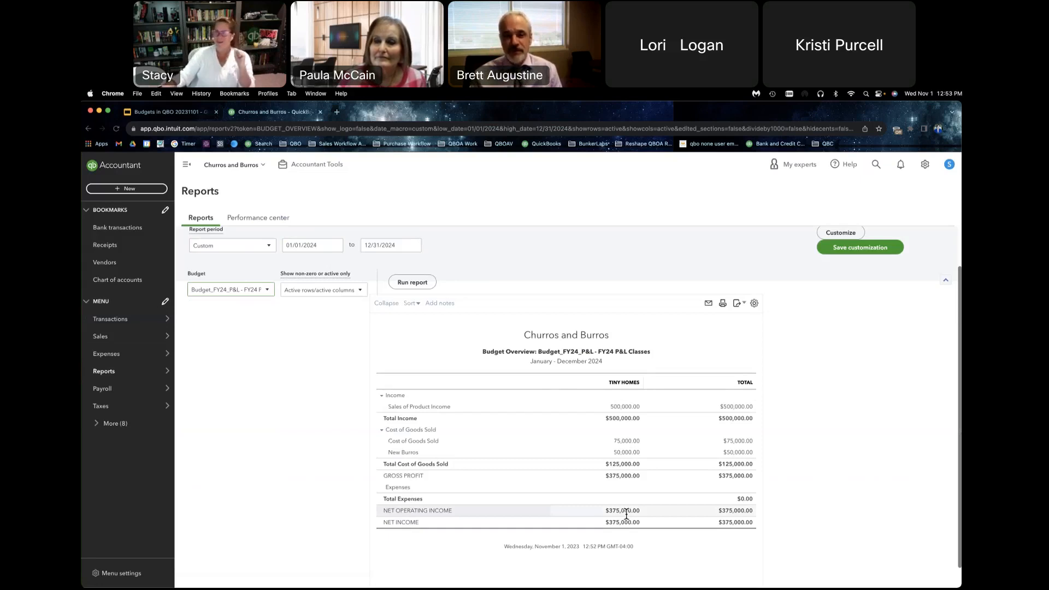
Step: Switch to the Google Slides presentation and view the Questions? slide and the Lean on the Experts slide
left_click(182, 115)
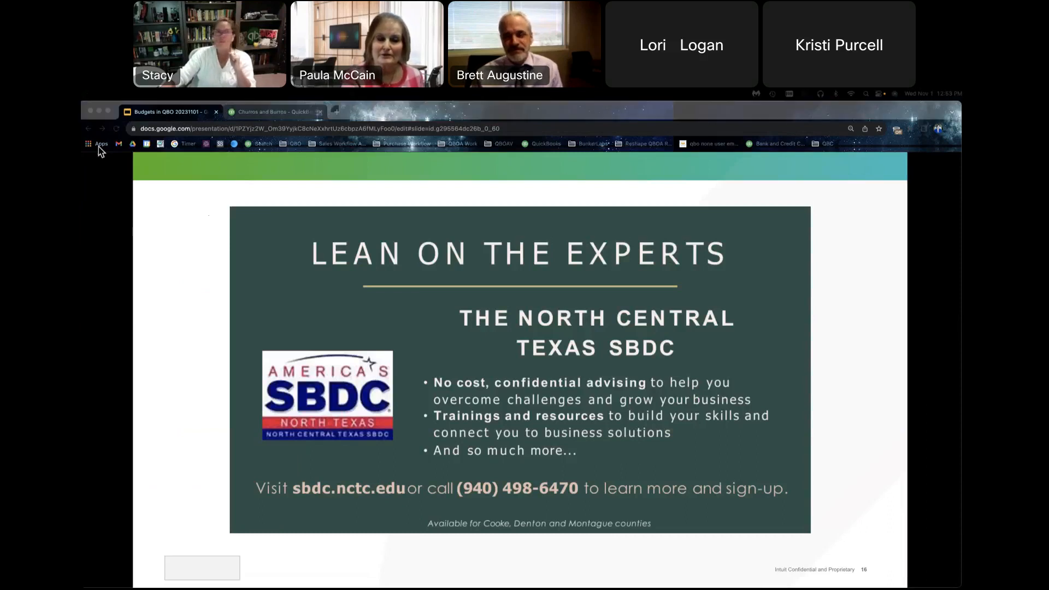
left_click(251, 112)
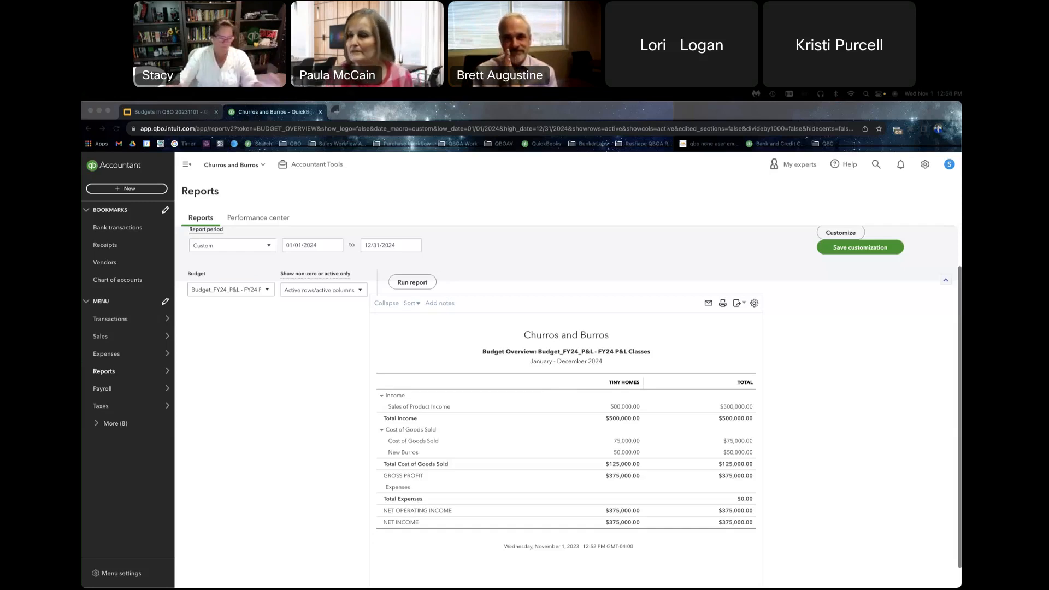
left_click(184, 113)
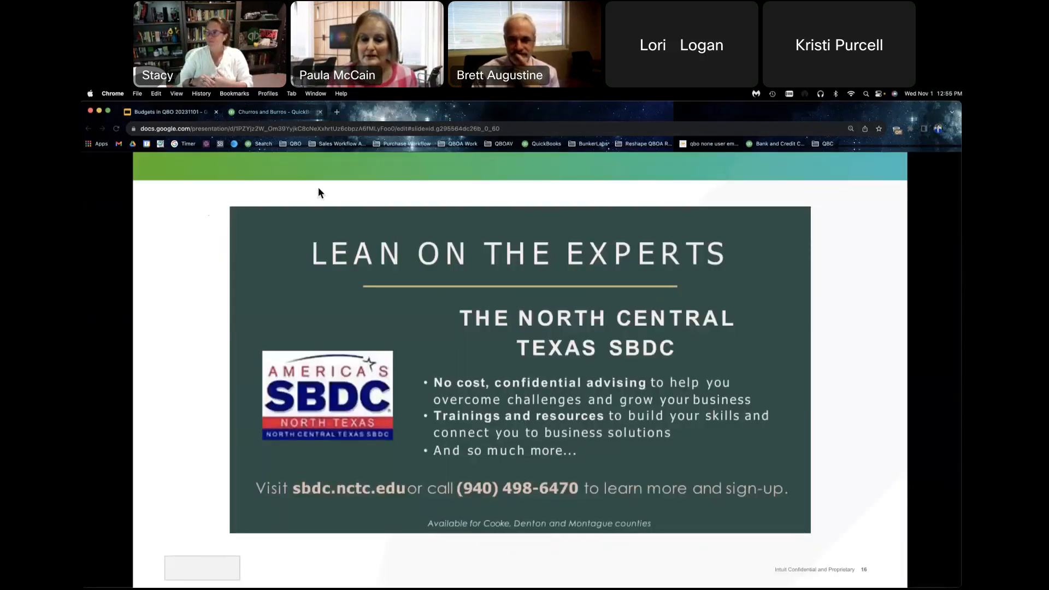
key("Left")
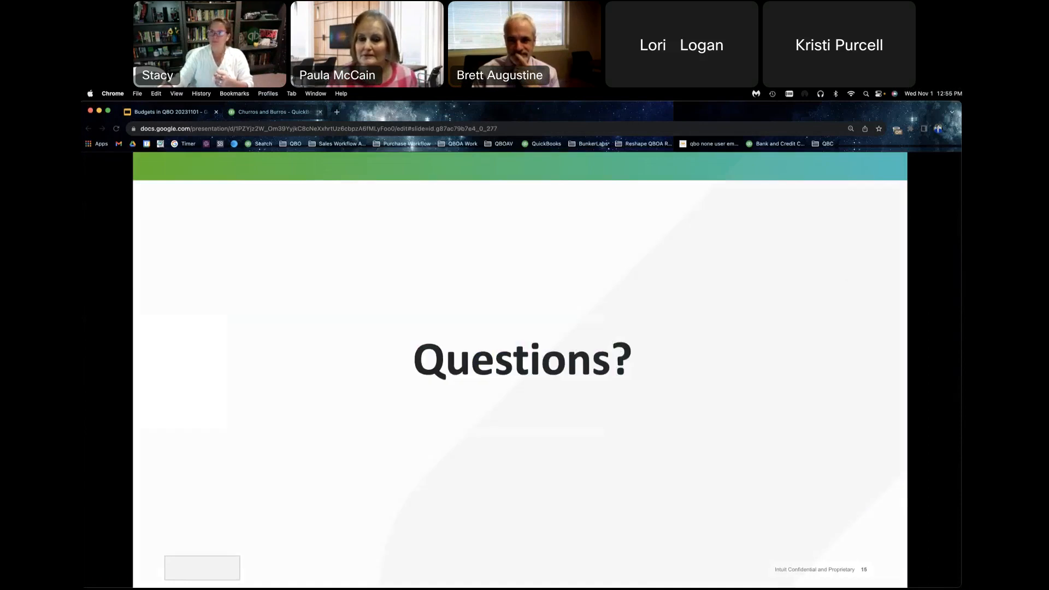
key("Right")
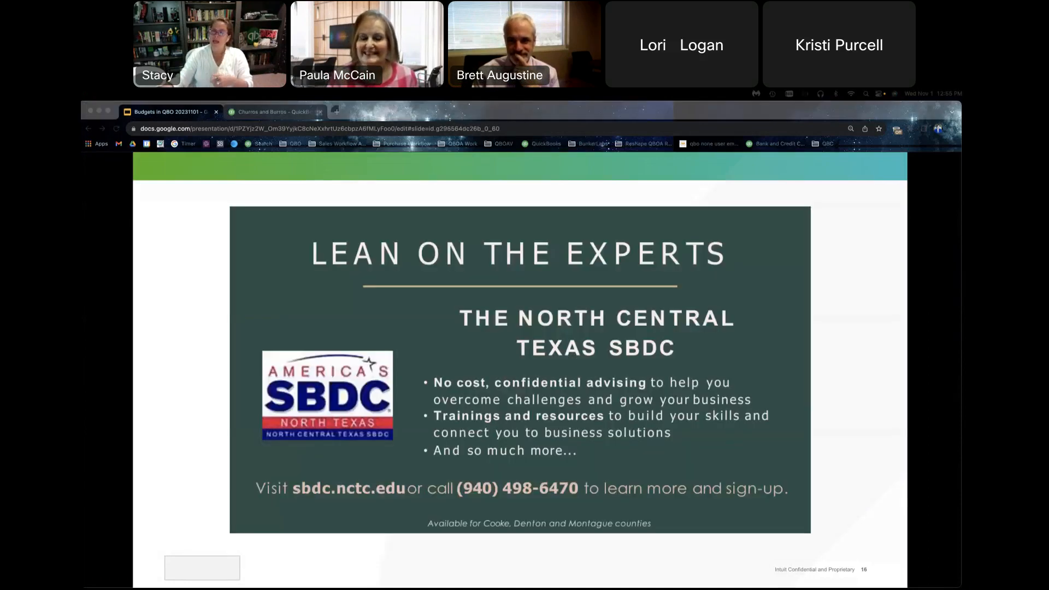